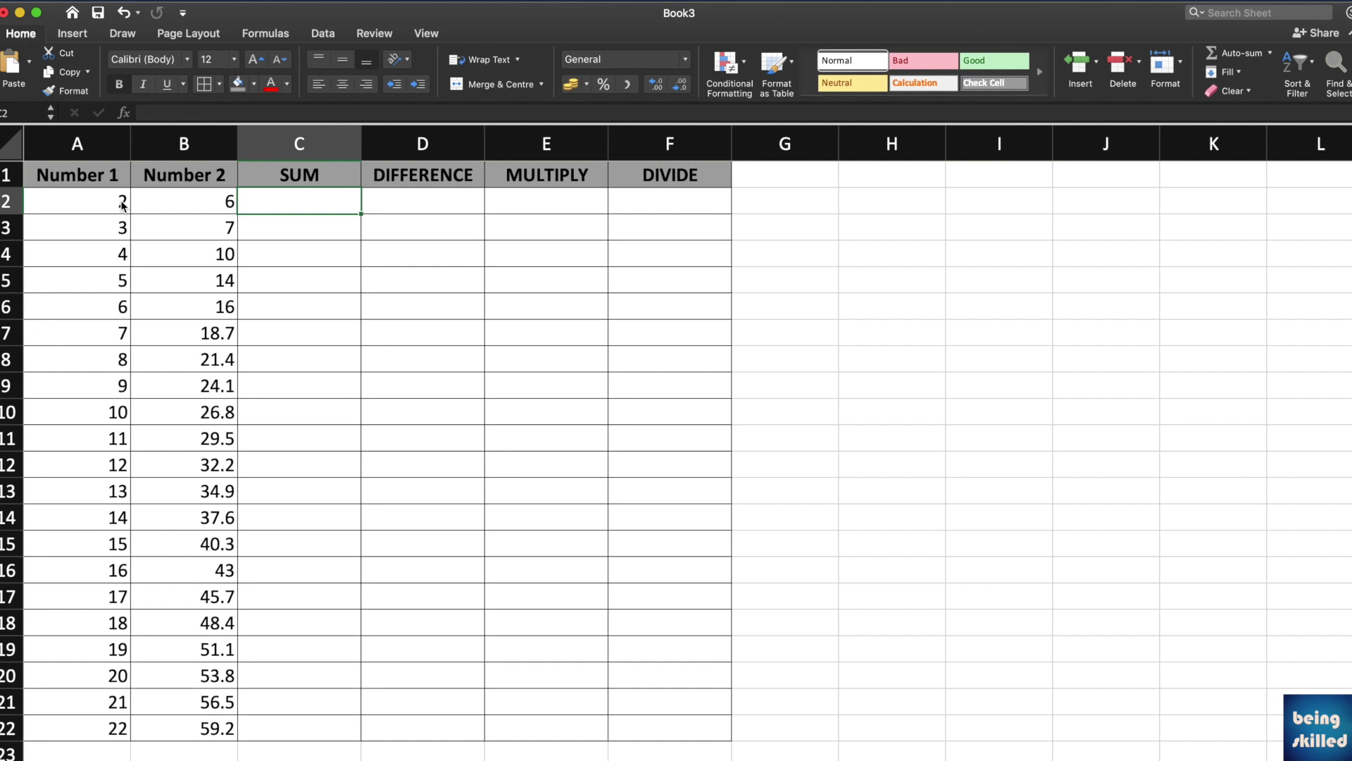
{"action": "key", "text": "Left"}
{"action": "key", "text": "Left"}
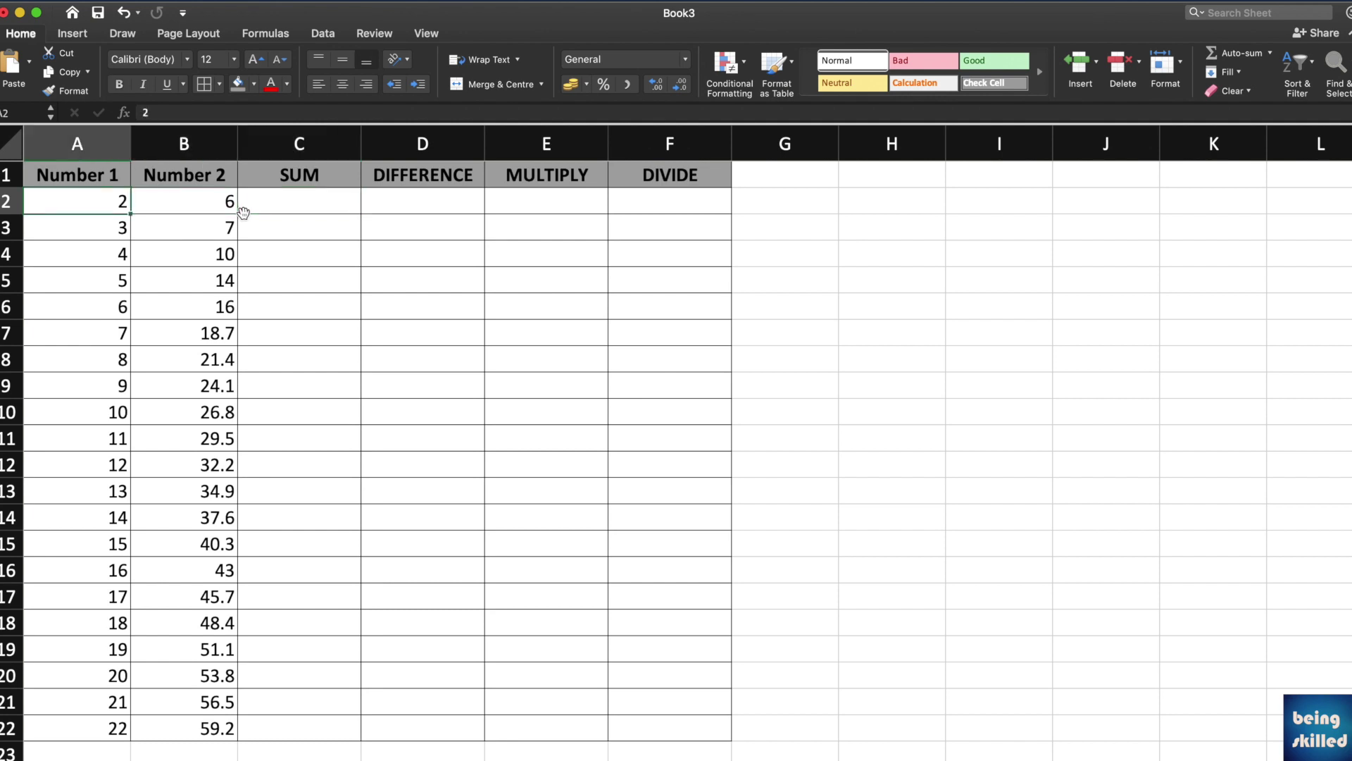
{"action": "key", "text": "Right"}
{"action": "key", "text": "Right"}
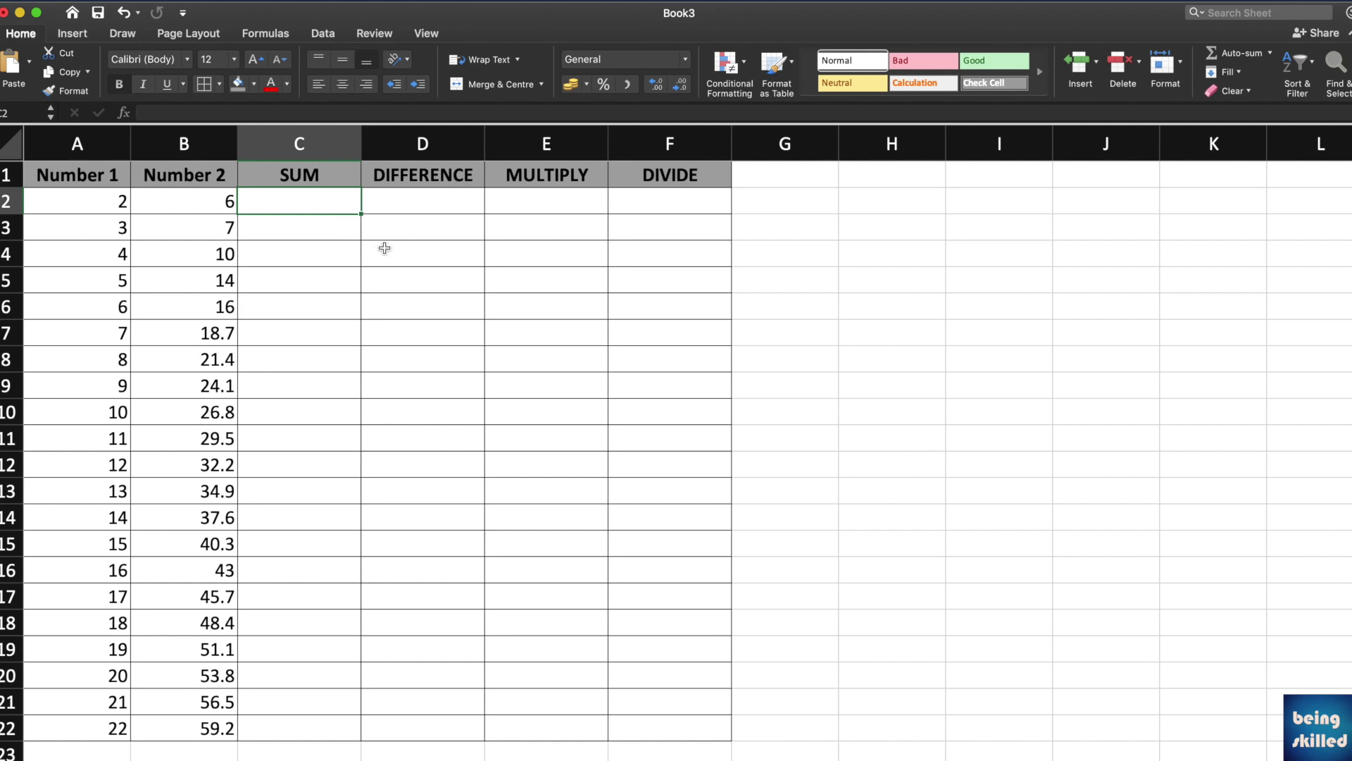
- Enter the formula =A2+B2 in cell C2 to add the first pair of numbers
{"action": "type", "text": "="}
{"action": "key", "text": "Left"}
{"action": "key", "text": "Left"}
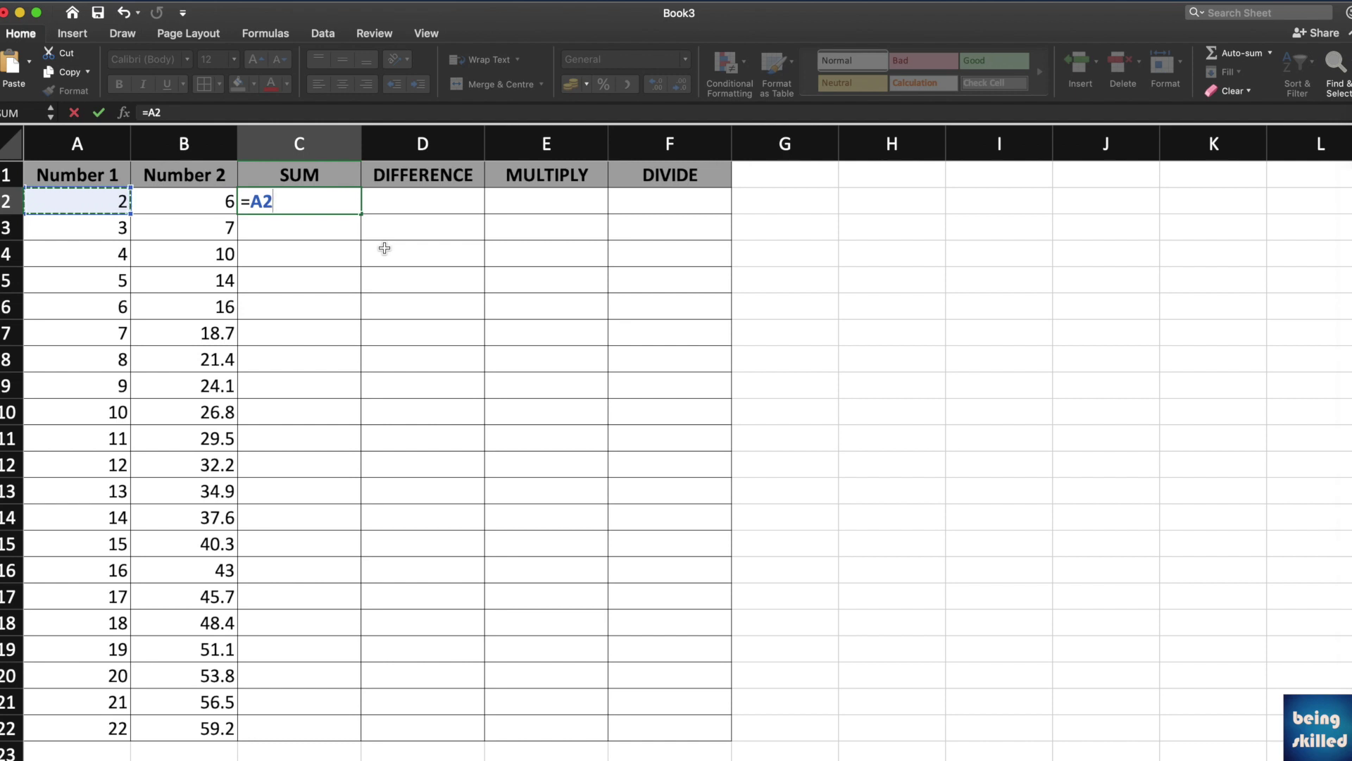
{"action": "type", "text": "+"}
{"action": "key", "text": "Right"}
{"action": "key", "text": "Left"}
{"action": "key", "text": "Left"}
{"action": "key", "text": "Left"}
{"action": "key", "text": "Right"}
{"action": "key", "text": "Return"}
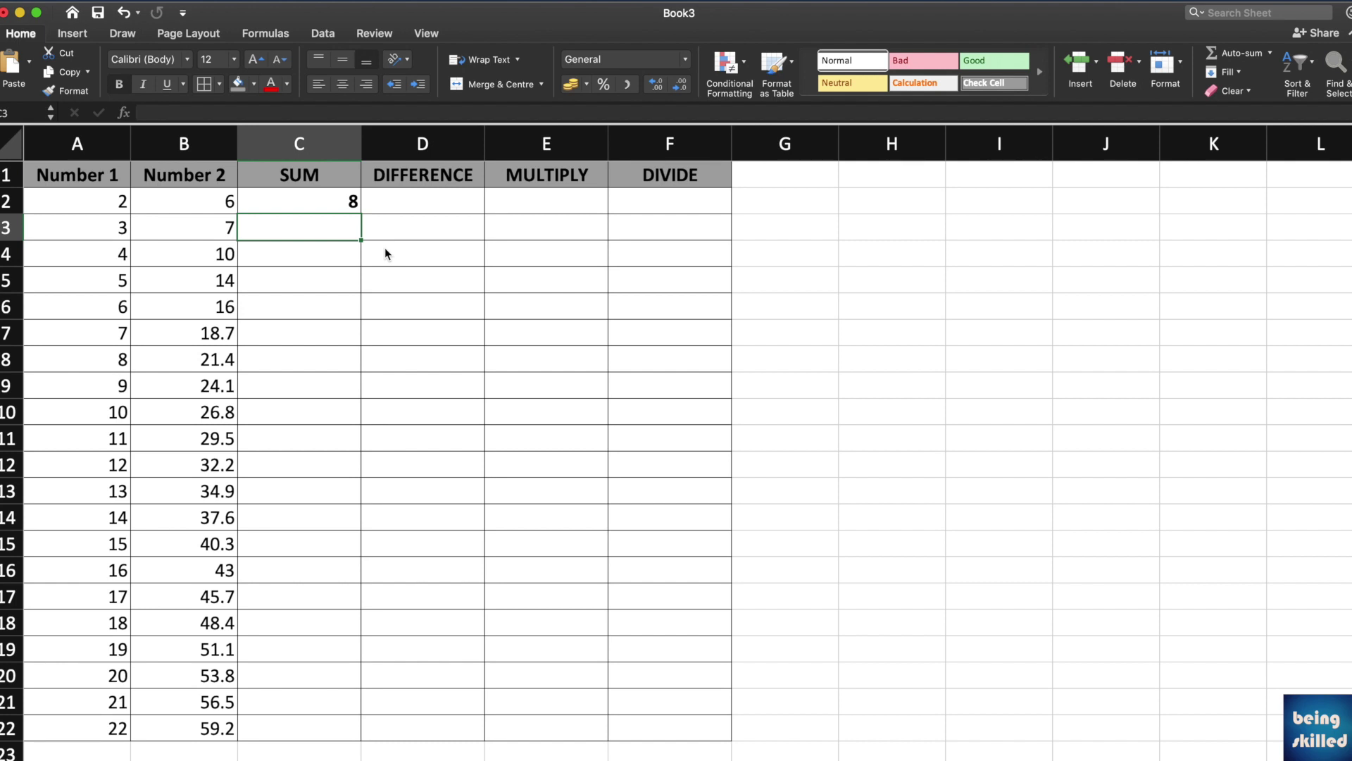
- Replace the formula in C2 with =SUM(A2:B2)
{"action": "key", "text": "Up"}
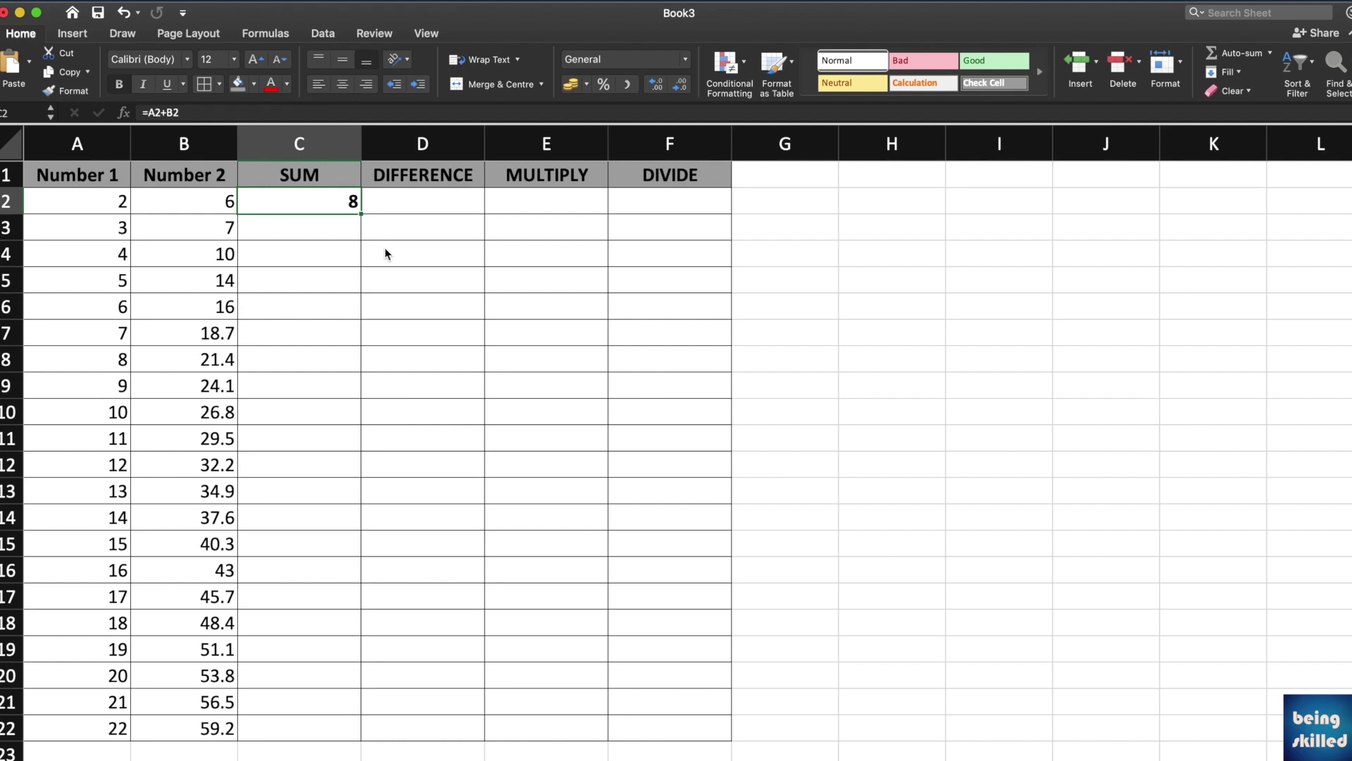
{"action": "type", "text": "="}
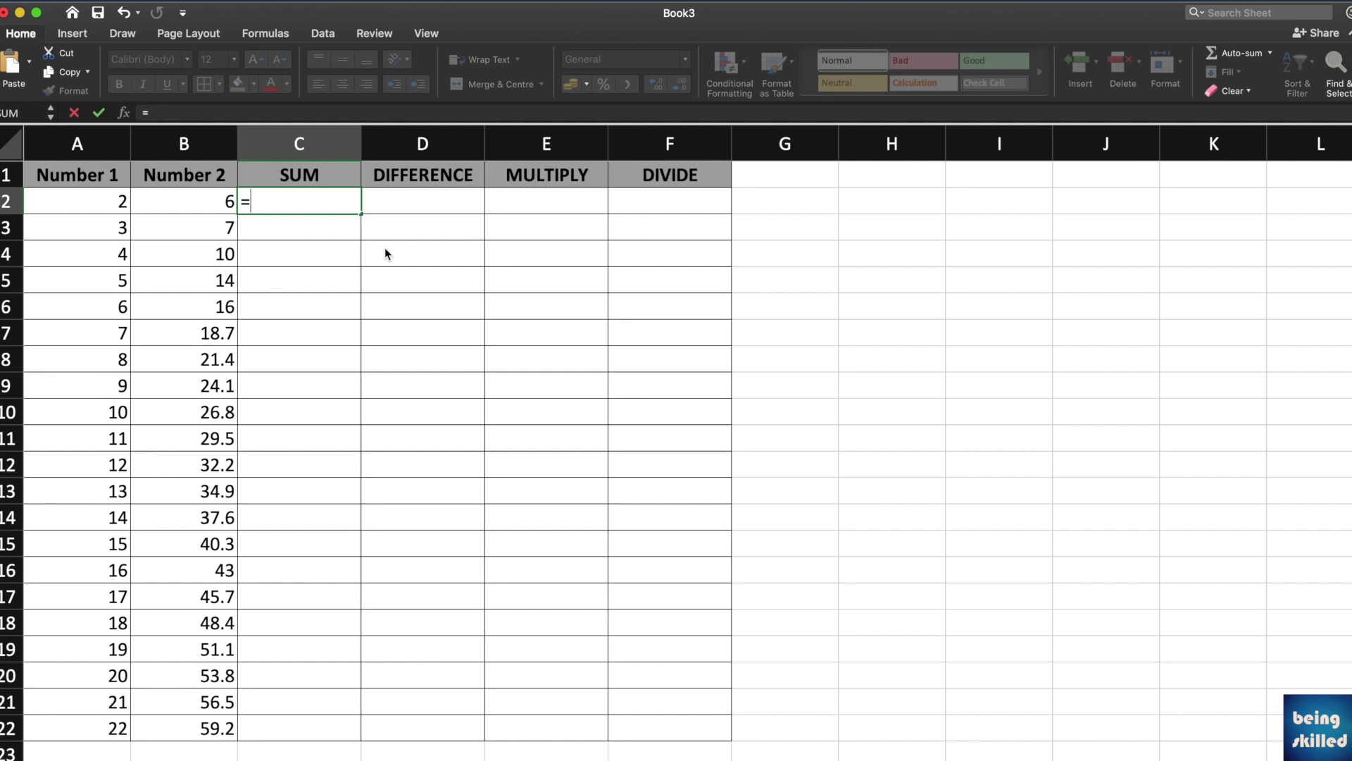
{"action": "type", "text": "sum"}
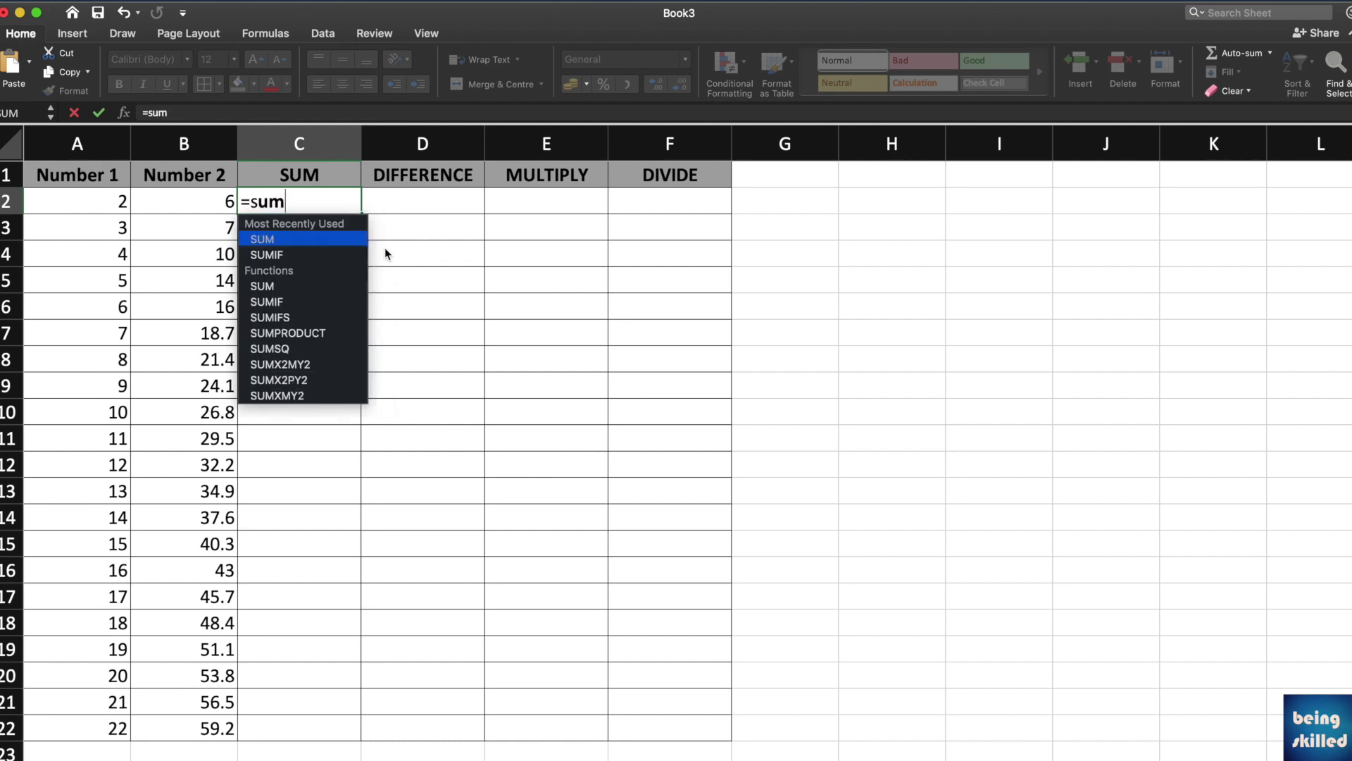
{"action": "type", "text": "("}
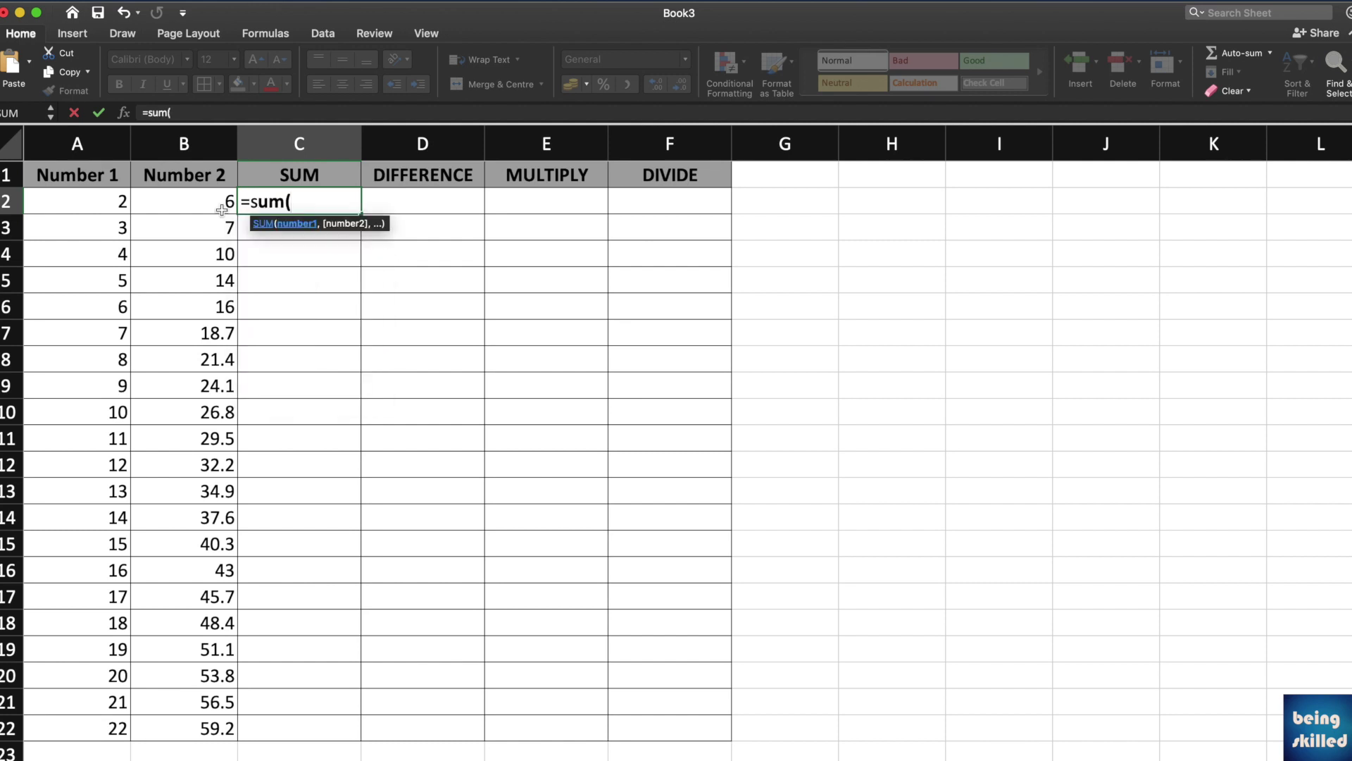
{"action": "left_click", "coordinate": [114, 202]}
{"action": "left_click_drag", "start_coordinate": [114, 202], "coordinate": [172, 199]}
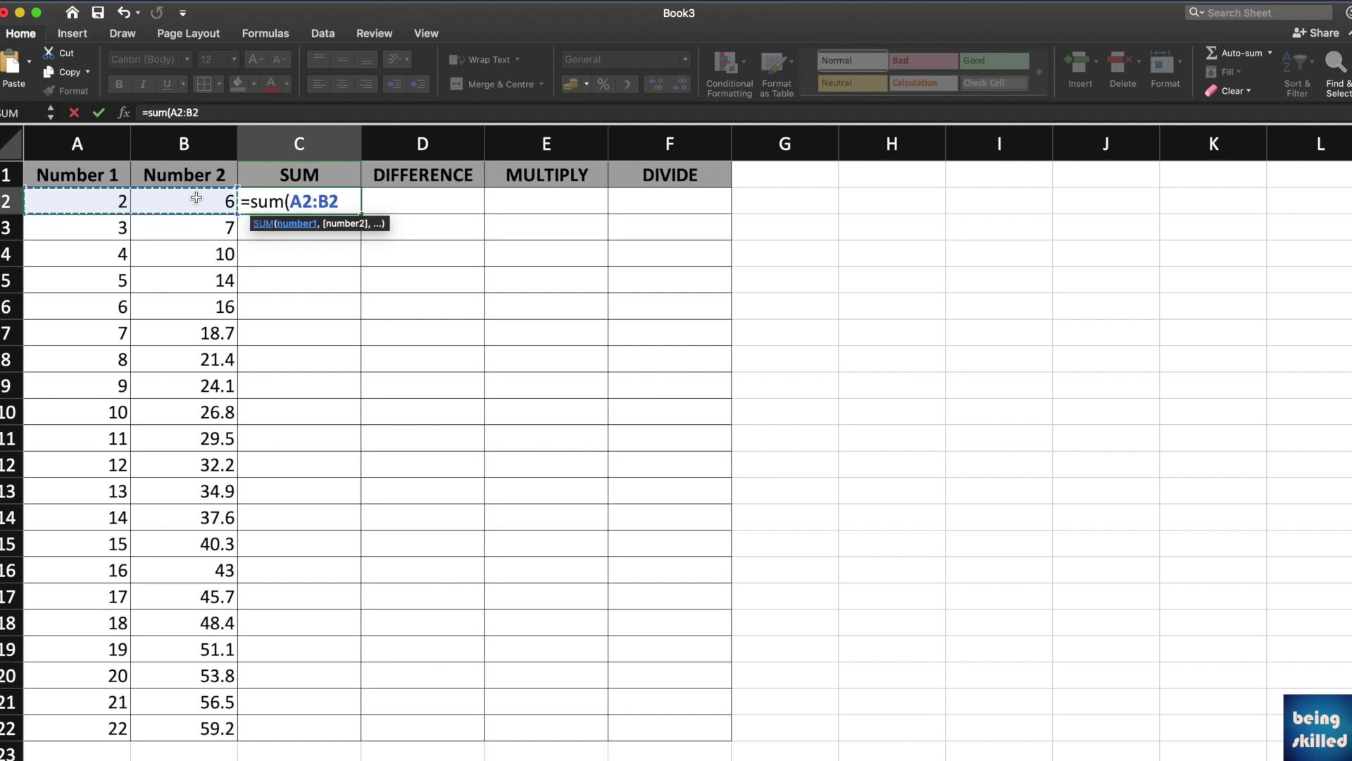
{"action": "type", "text": ")"}
{"action": "key", "text": "Return"}
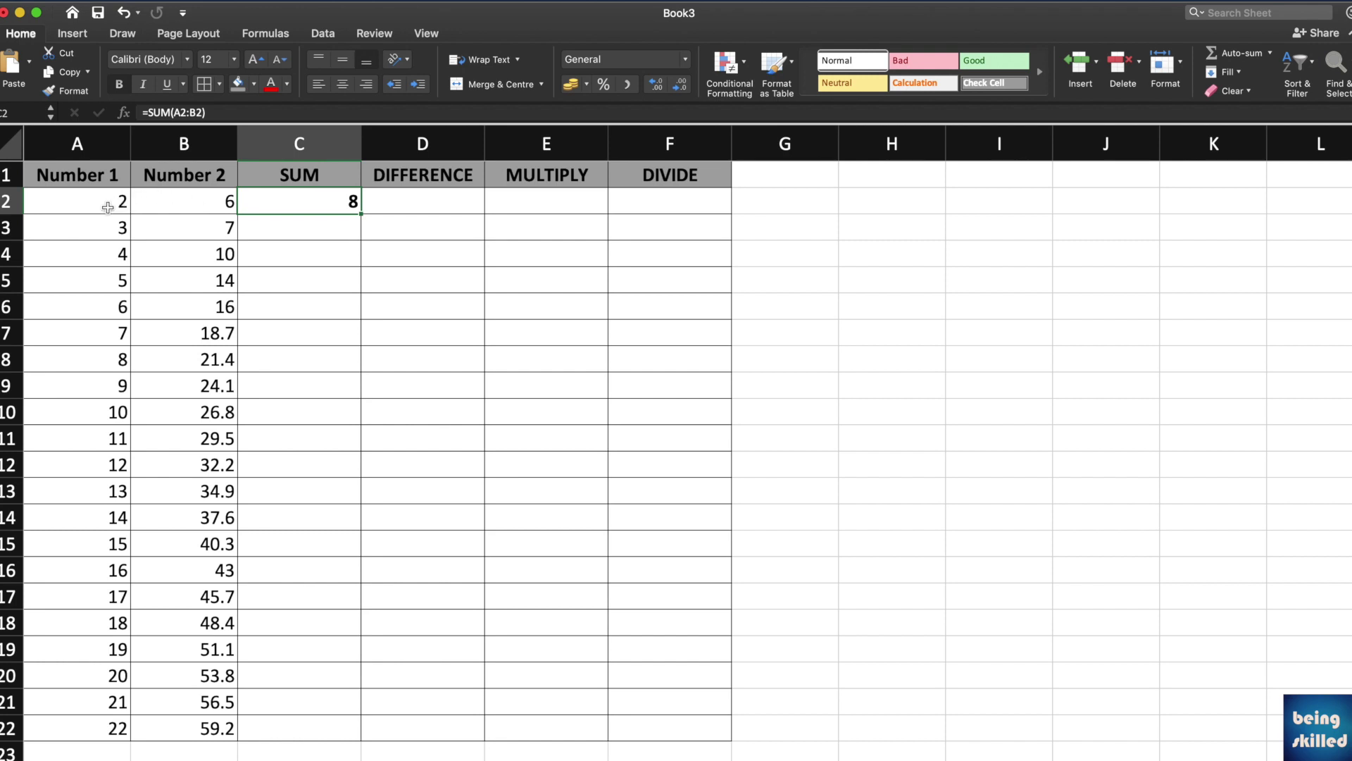
- Overwrite C2 with =SUM(A2:A22) to total the whole Number 1 column
{"action": "type", "text": "=s"}
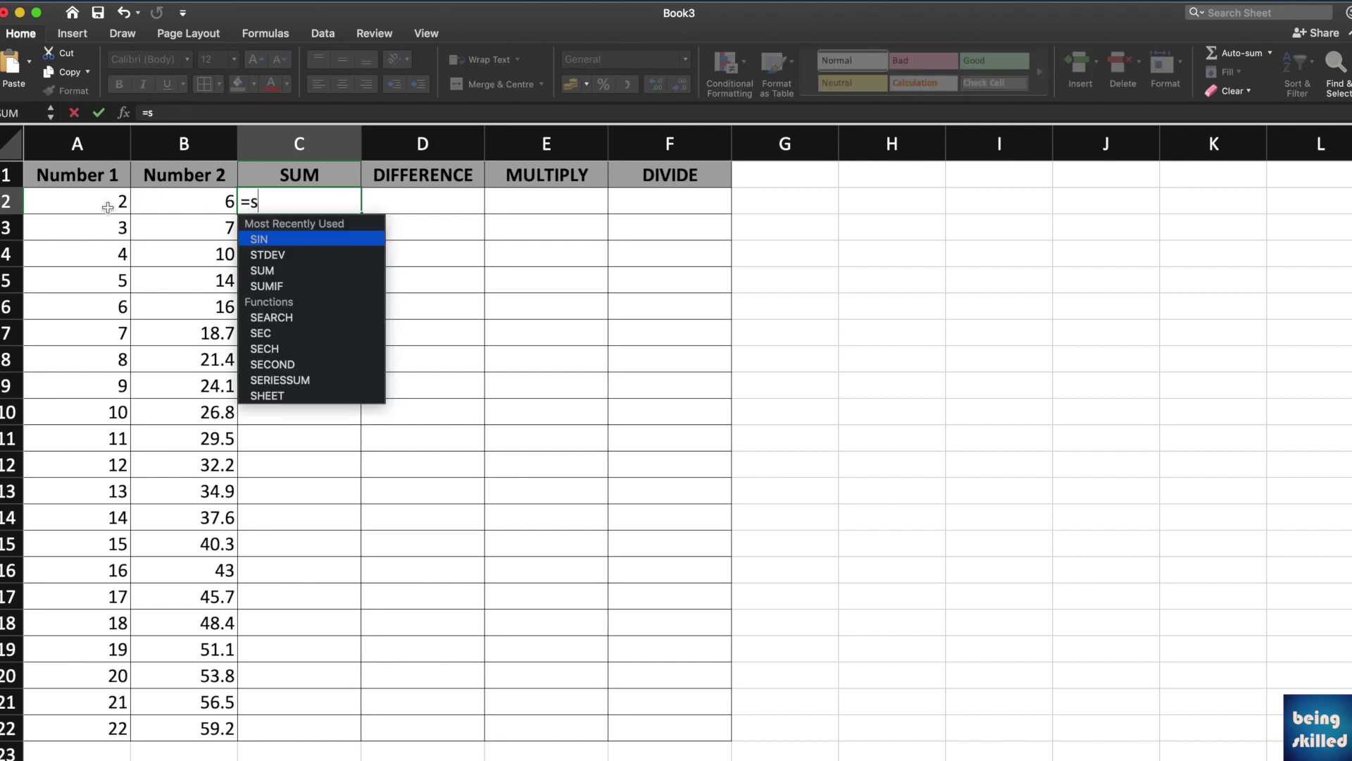
{"action": "type", "text": "um("}
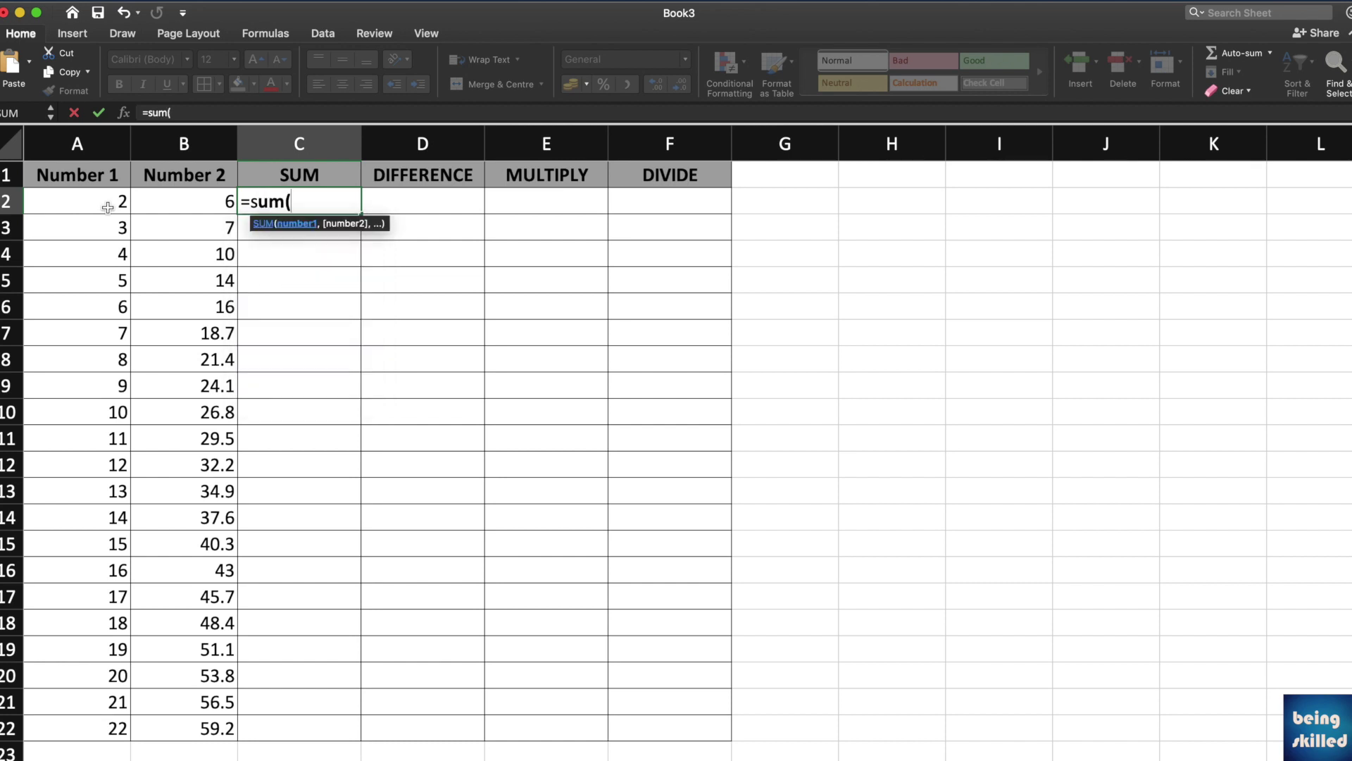
{"action": "left_click_drag", "start_coordinate": [111, 204], "coordinate": [118, 730]}
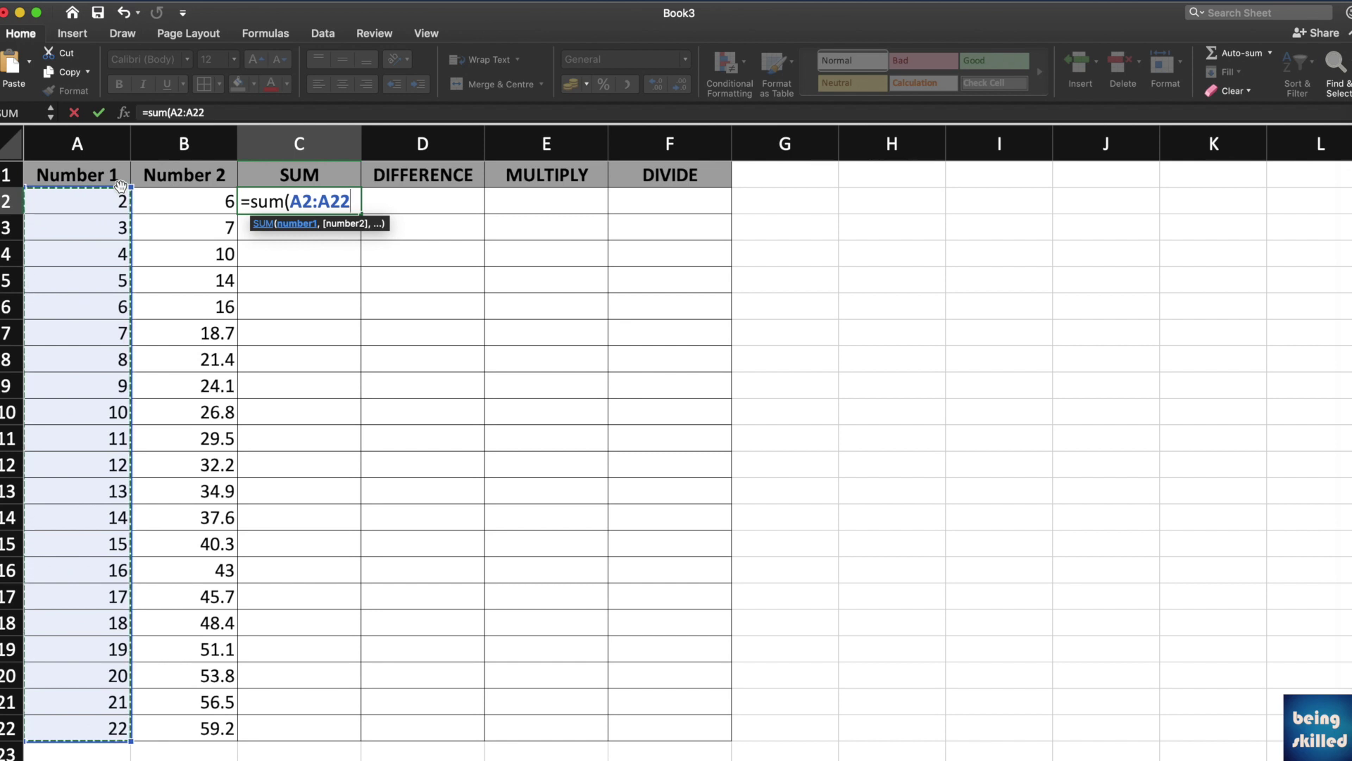
{"action": "key", "text": "Return"}
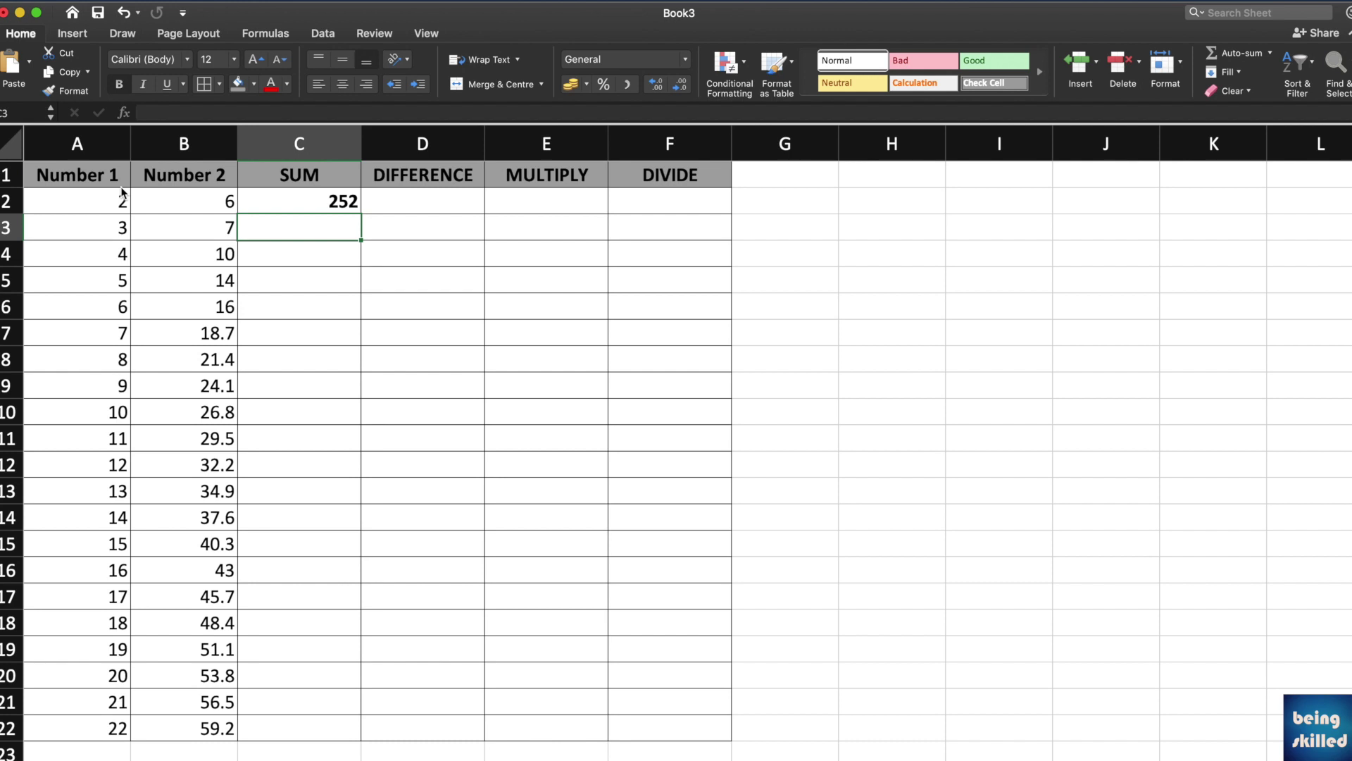
- Change the C2 formula to =SUM(A2:B22) so it covers both number columns
{"action": "key", "text": "Up"}
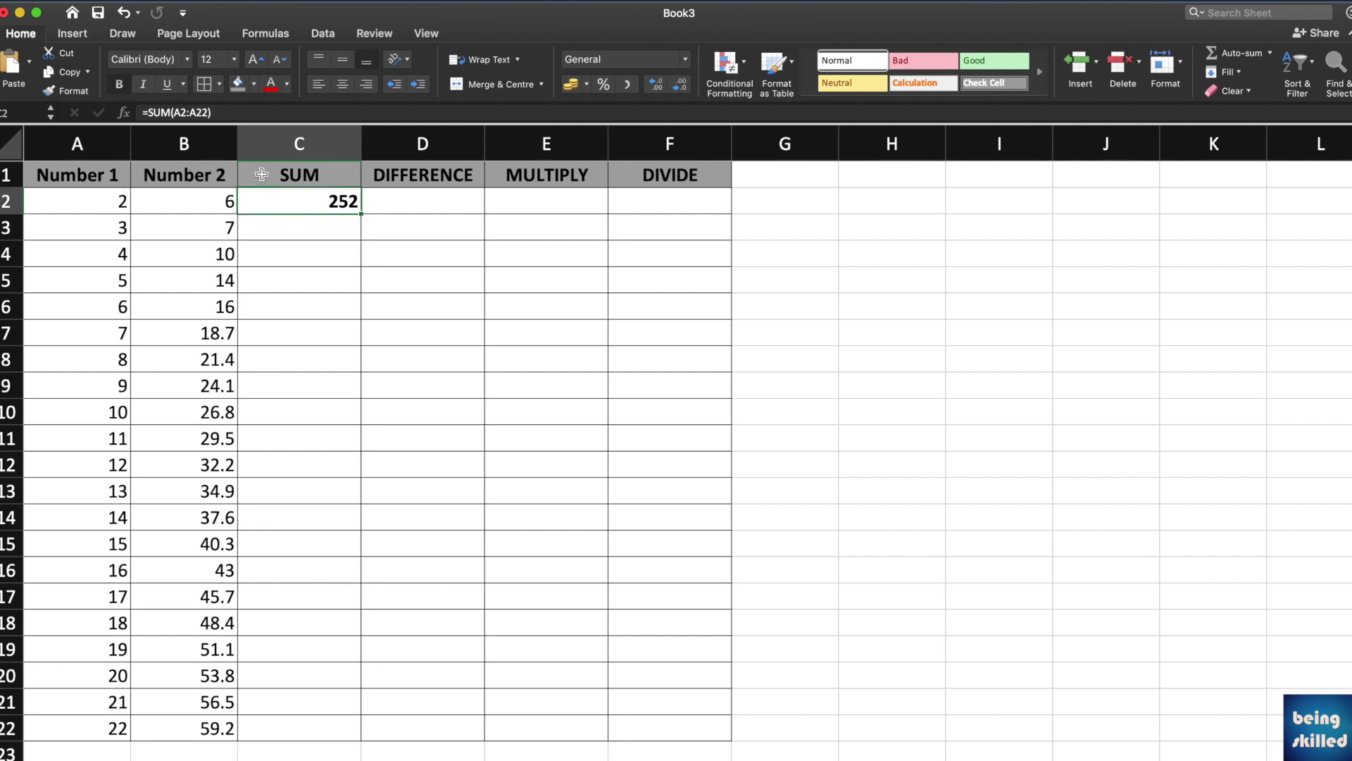
{"action": "type", "text": "=sum("}
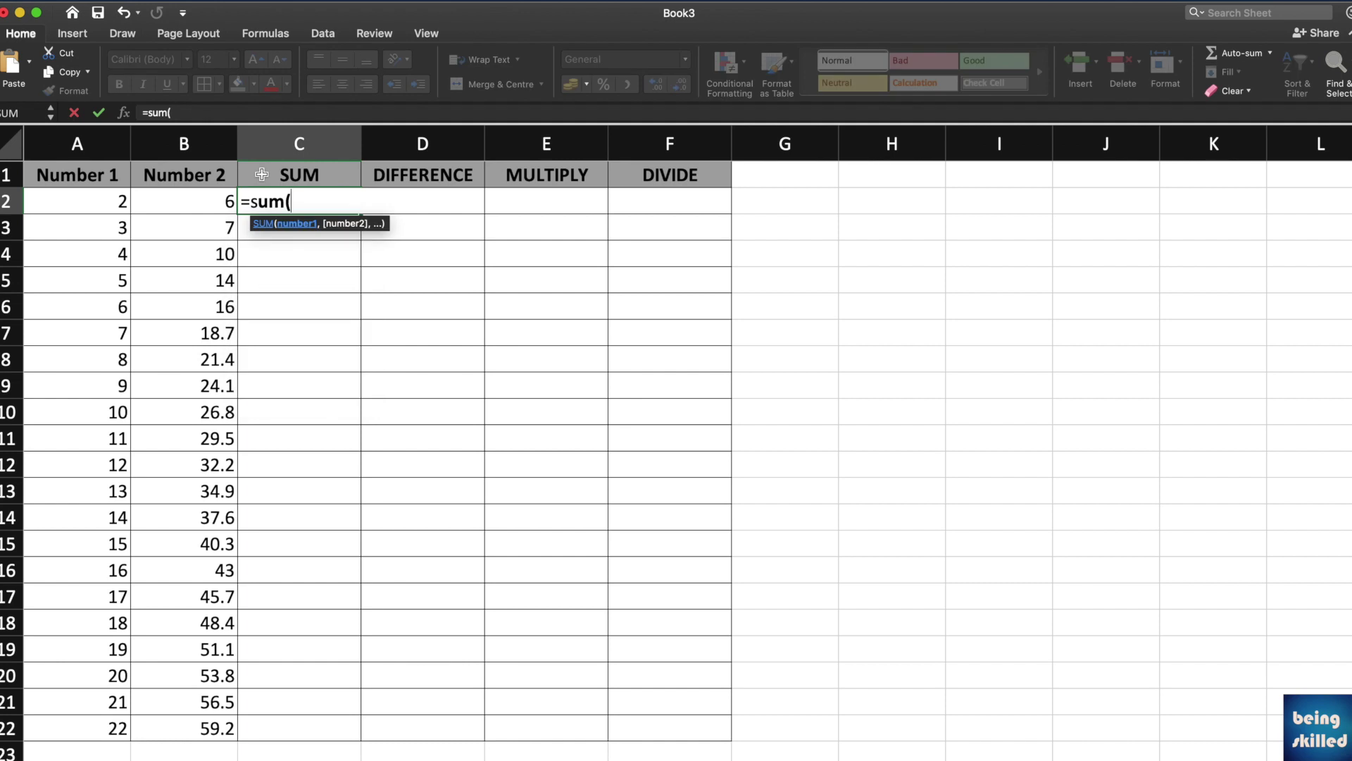
{"action": "left_click", "coordinate": [82, 197]}
{"action": "left_click_drag", "start_coordinate": [82, 196], "coordinate": [221, 727]}
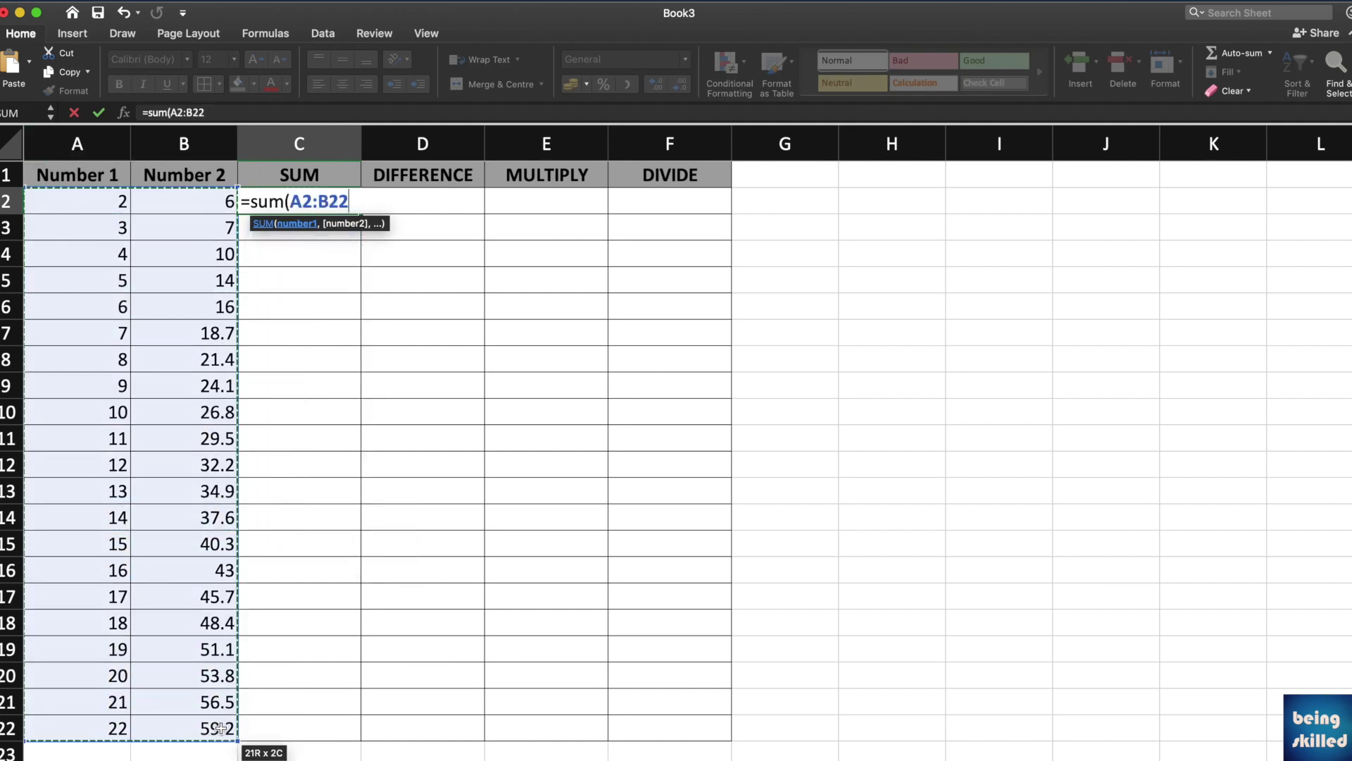
{"action": "key", "text": "Return"}
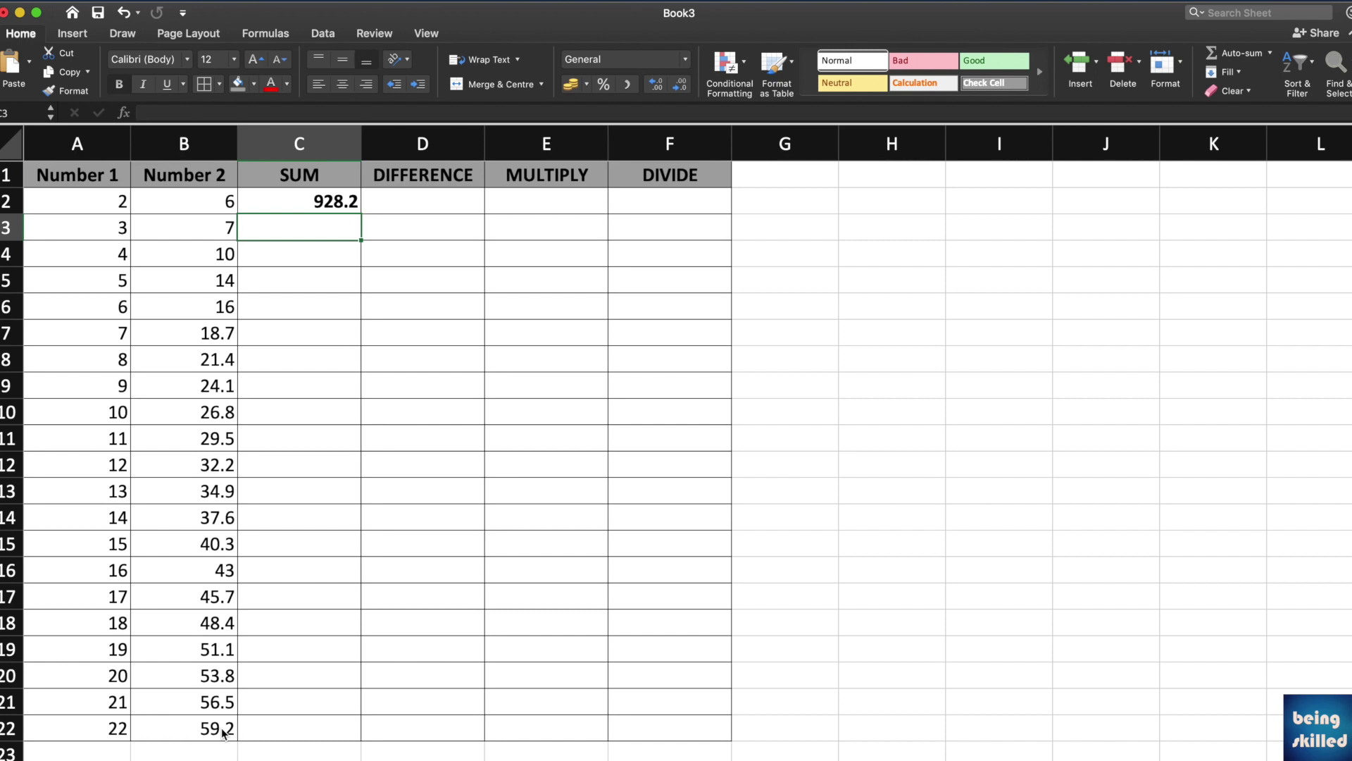
- Enter sample values outside the table: 2 in H4 and H5, and 4 in I4 and I5
{"action": "key", "text": "Up"}
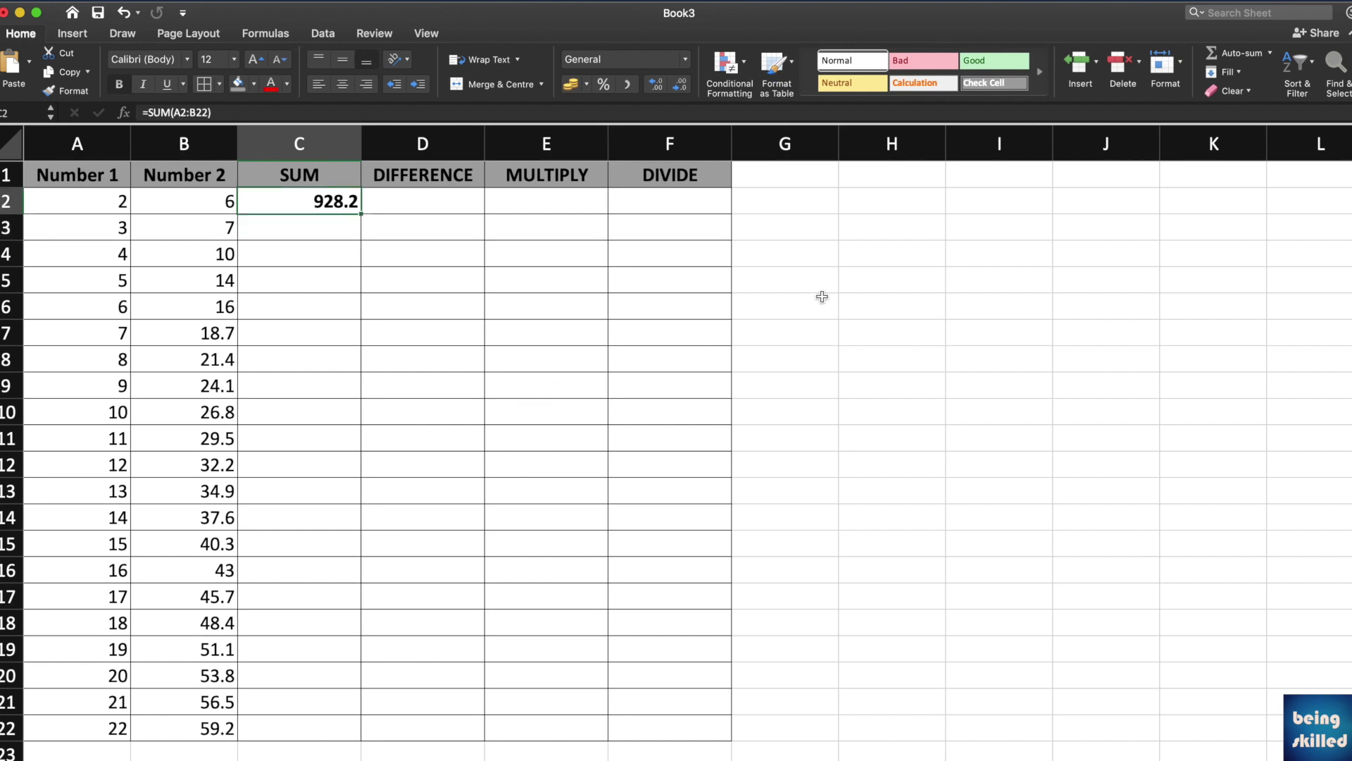
{"action": "left_click", "coordinate": [902, 258]}
{"action": "type", "text": "2"}
{"action": "key", "text": "Return"}
{"action": "type", "text": "2"}
{"action": "key", "text": "Return"}
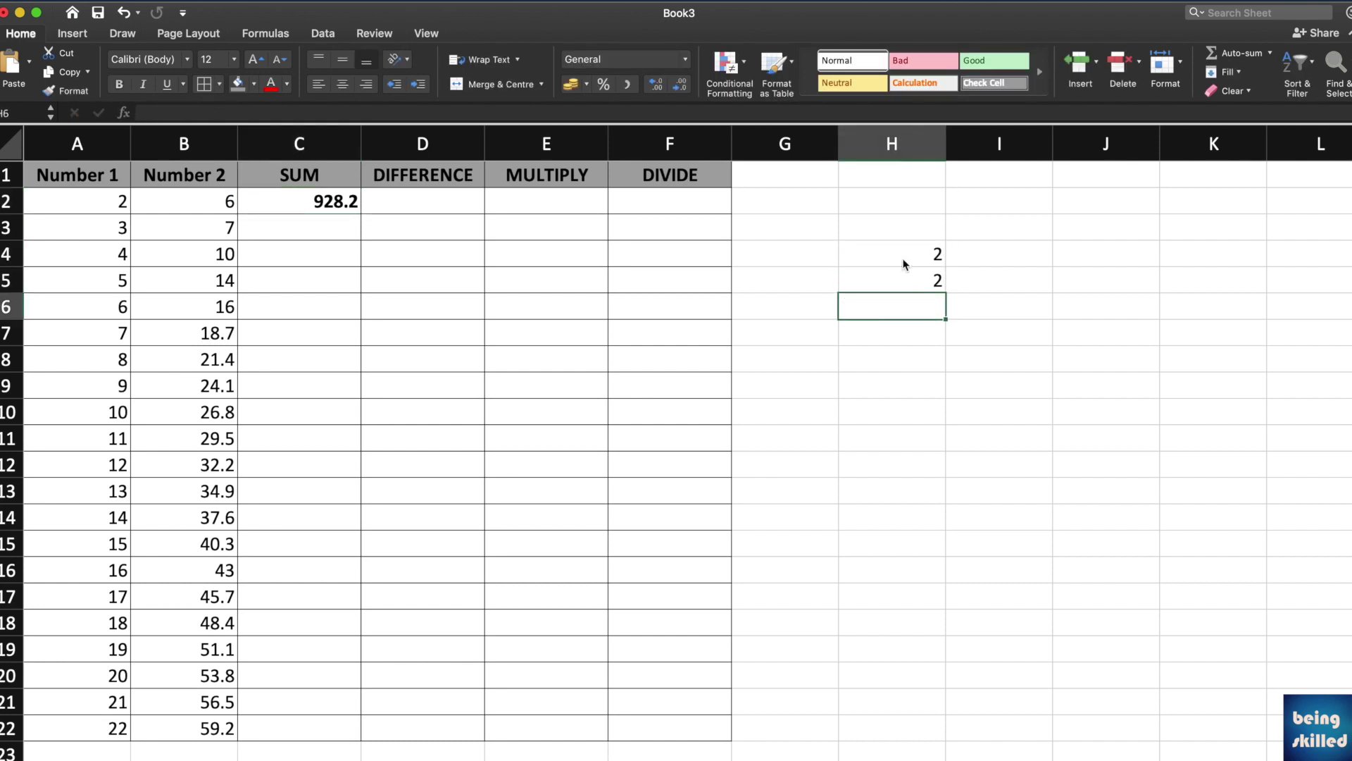
{"action": "key", "text": "Up"}
{"action": "key", "text": "Right"}
{"action": "key", "text": "Up"}
{"action": "type", "text": "4"}
{"action": "key", "text": "Return"}
{"action": "type", "text": "4"}
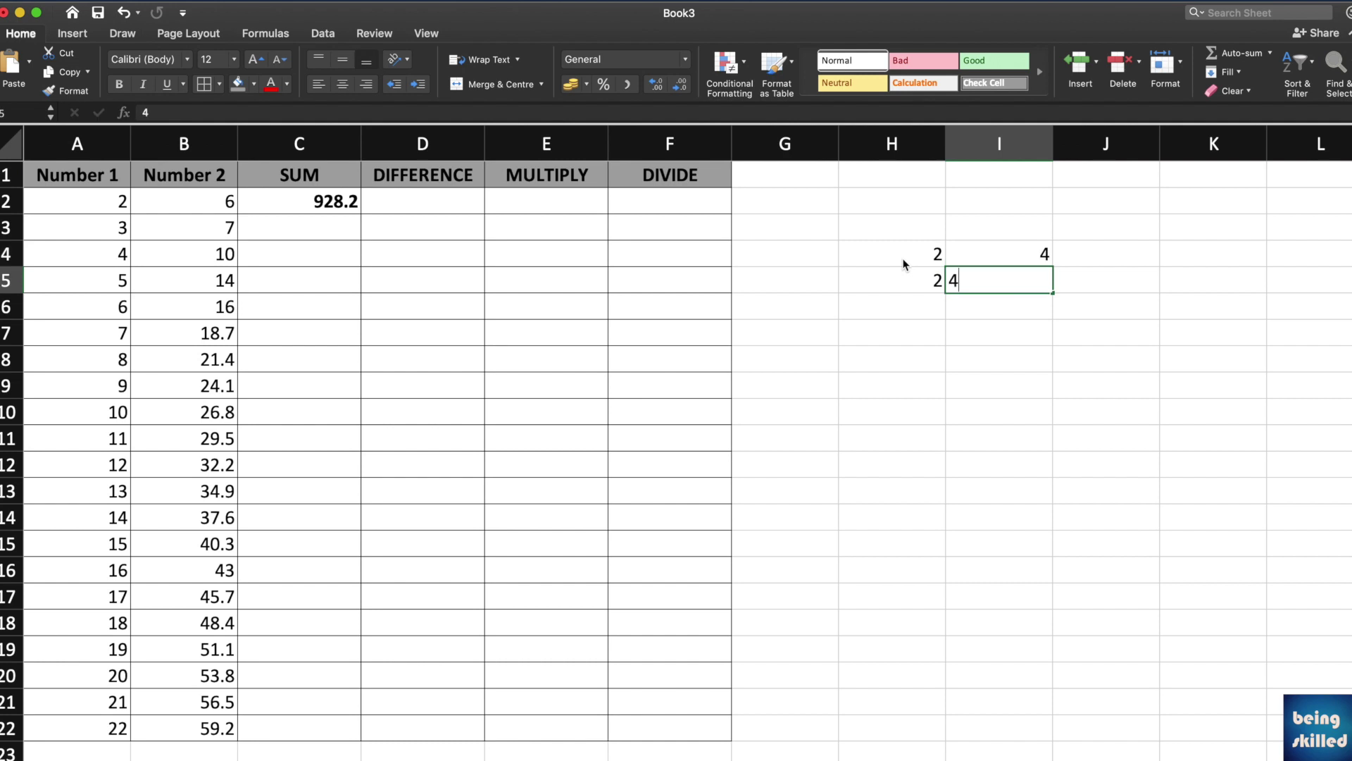
{"action": "key", "text": "Return"}
- Enter =SUM(H4:H5) in H6 below the first sample column
{"action": "key", "text": "Left"}
{"action": "type", "text": "=sum("}
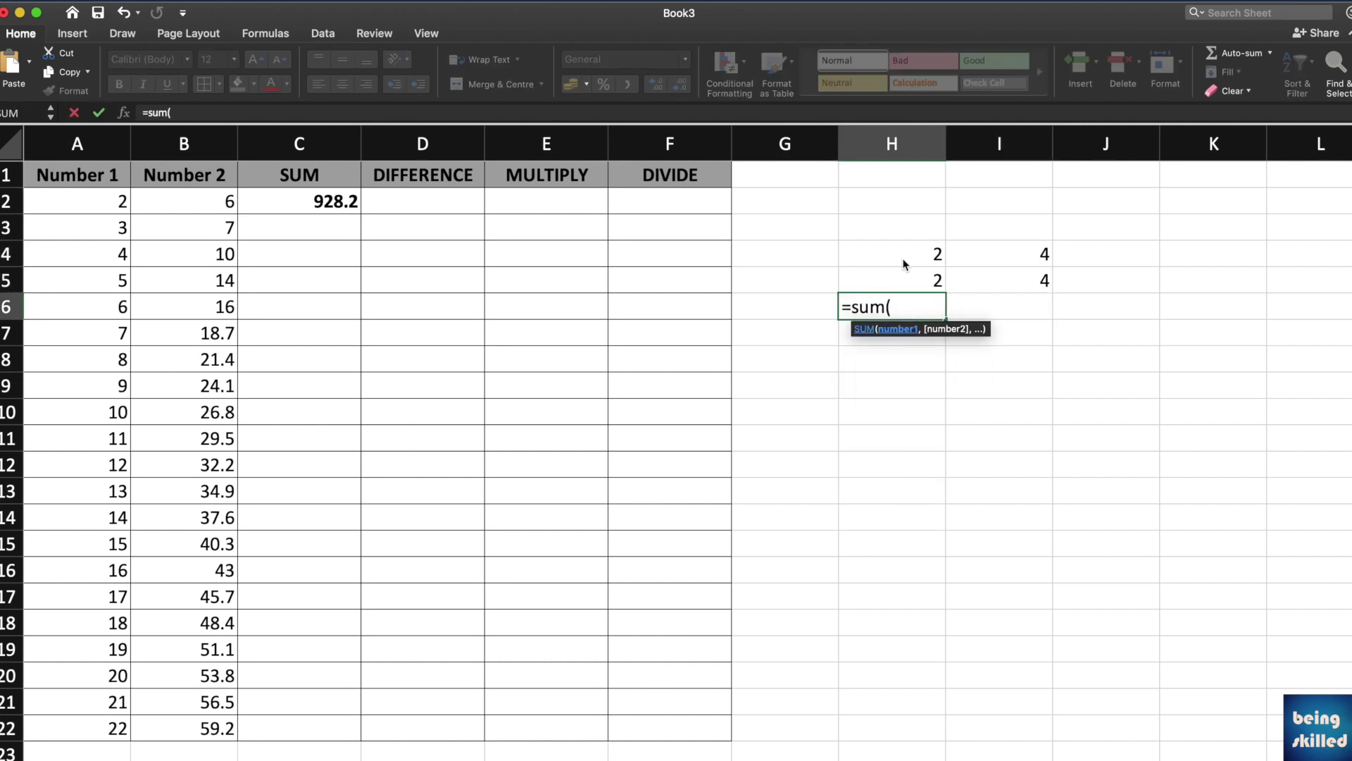
{"action": "key", "text": "Up"}
{"action": "key", "text": "shift+Up"}
{"action": "key", "text": "Return"}
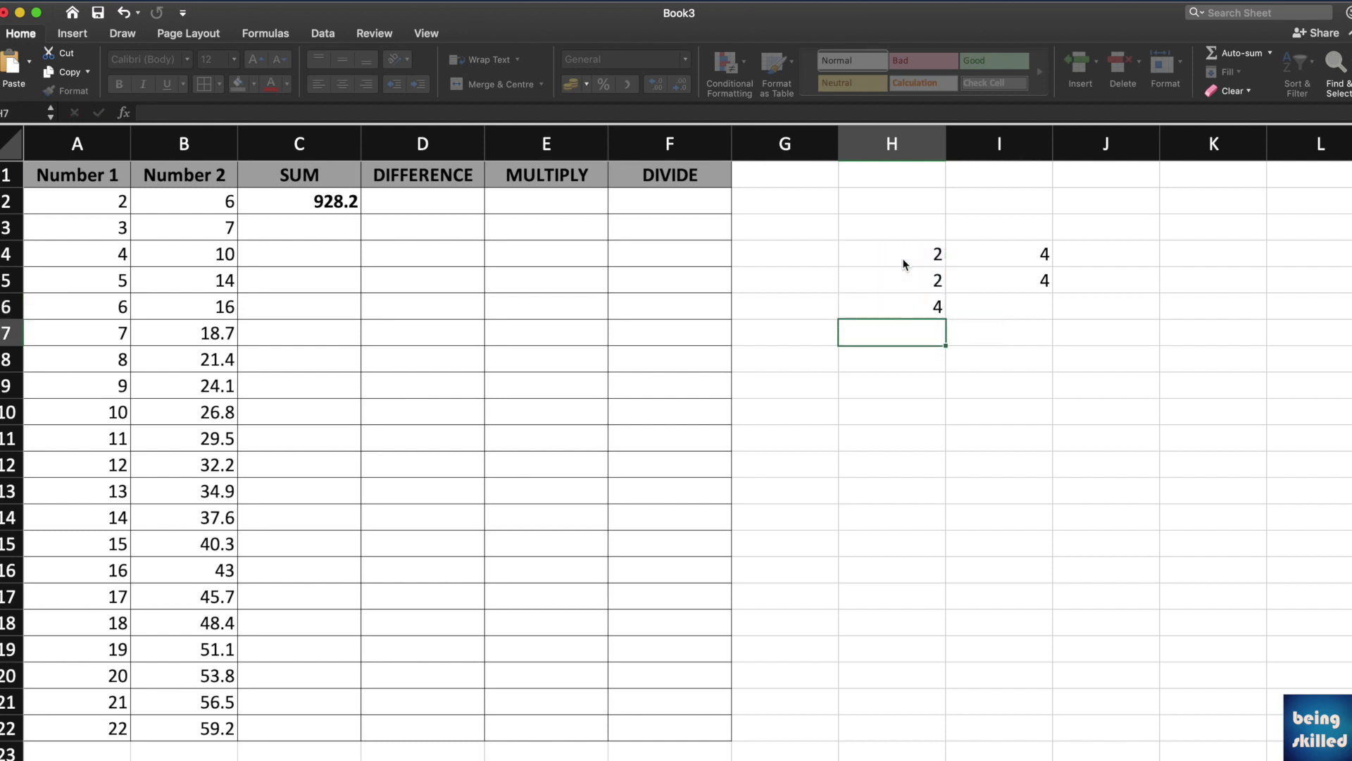
- Make the total in H6 bold and fill its SUM formula across to I6
{"action": "left_click", "coordinate": [924, 303]}
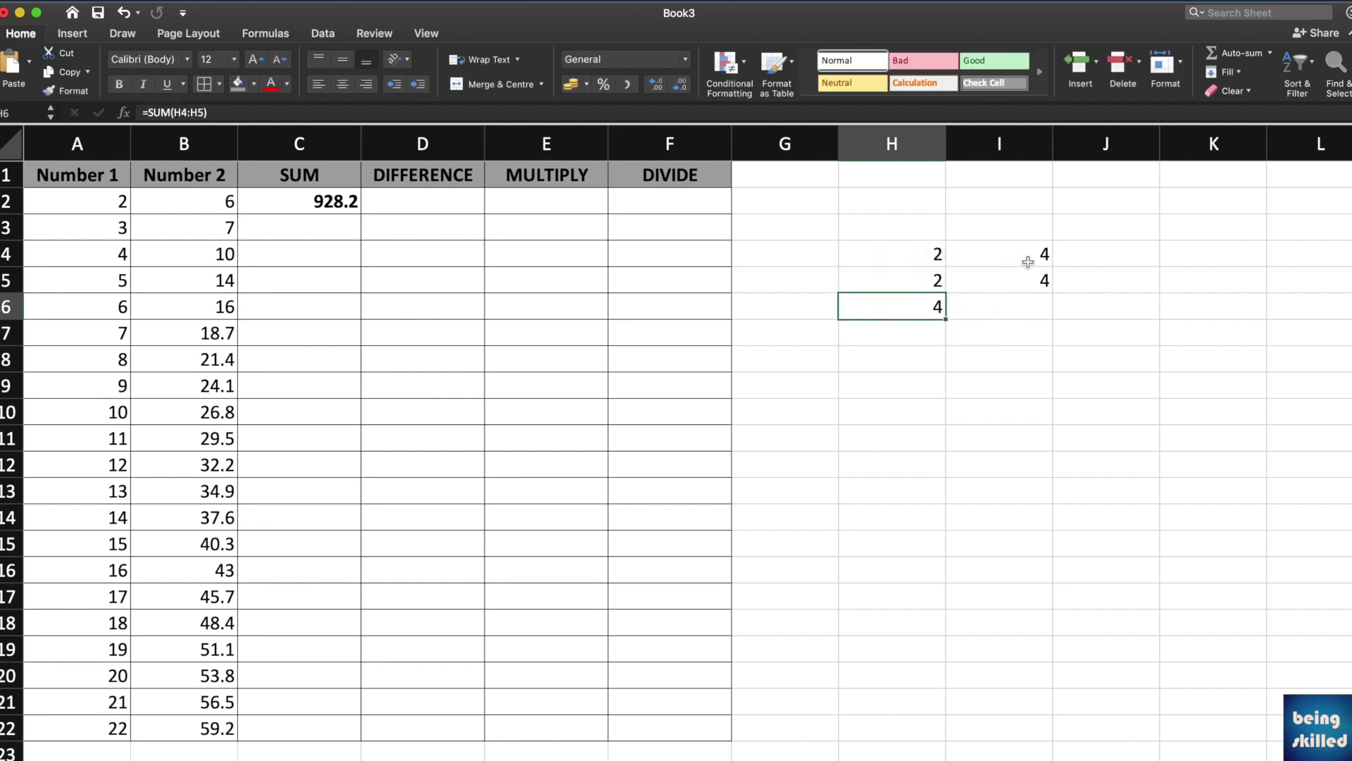
{"action": "left_click_drag", "start_coordinate": [1033, 255], "coordinate": [1036, 287]}
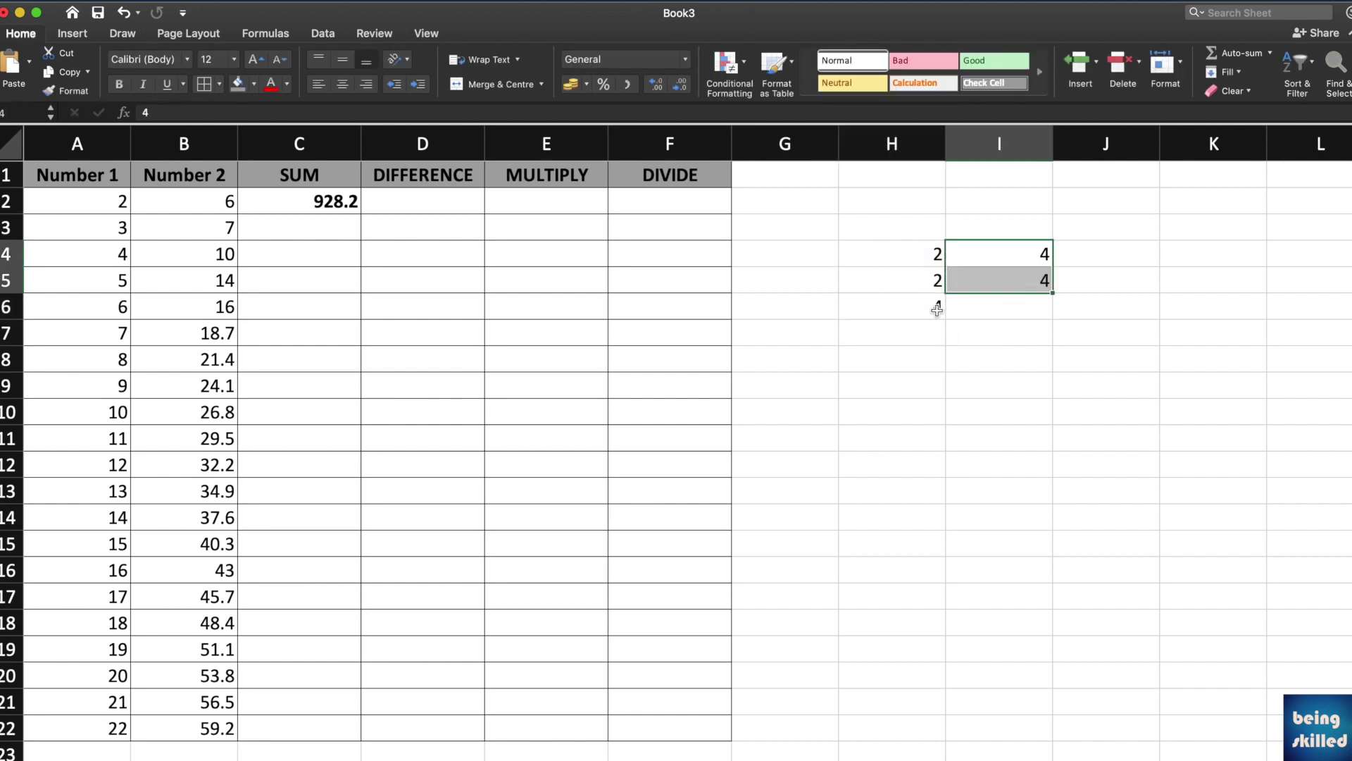
{"action": "left_click", "coordinate": [940, 309]}
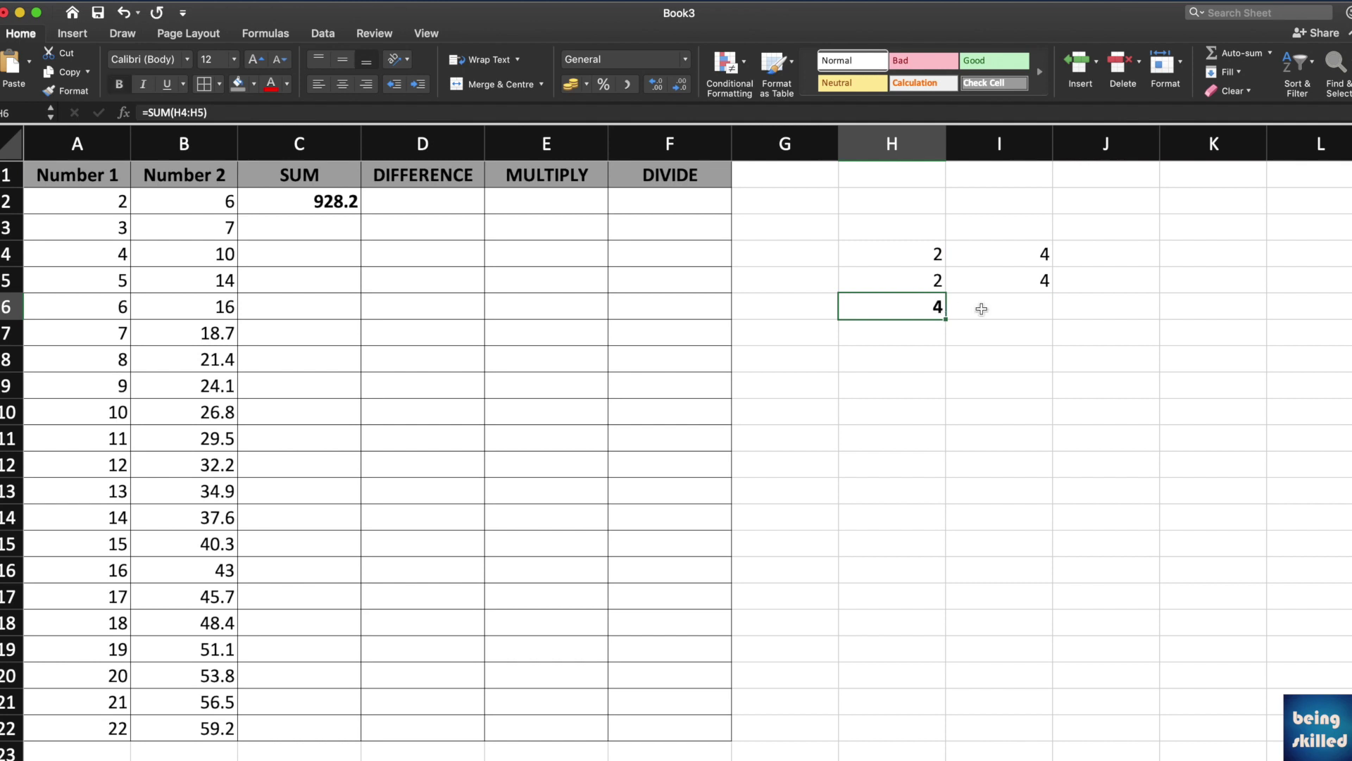
{"action": "left_click", "coordinate": [1004, 310]}
{"action": "left_click", "coordinate": [941, 310]}
{"action": "left_click_drag", "start_coordinate": [944, 316], "coordinate": [1033, 315]}
- Compare the copied SUM formula in I6 and its source cells with the original formula in H6
{"action": "left_click", "coordinate": [1034, 256]}
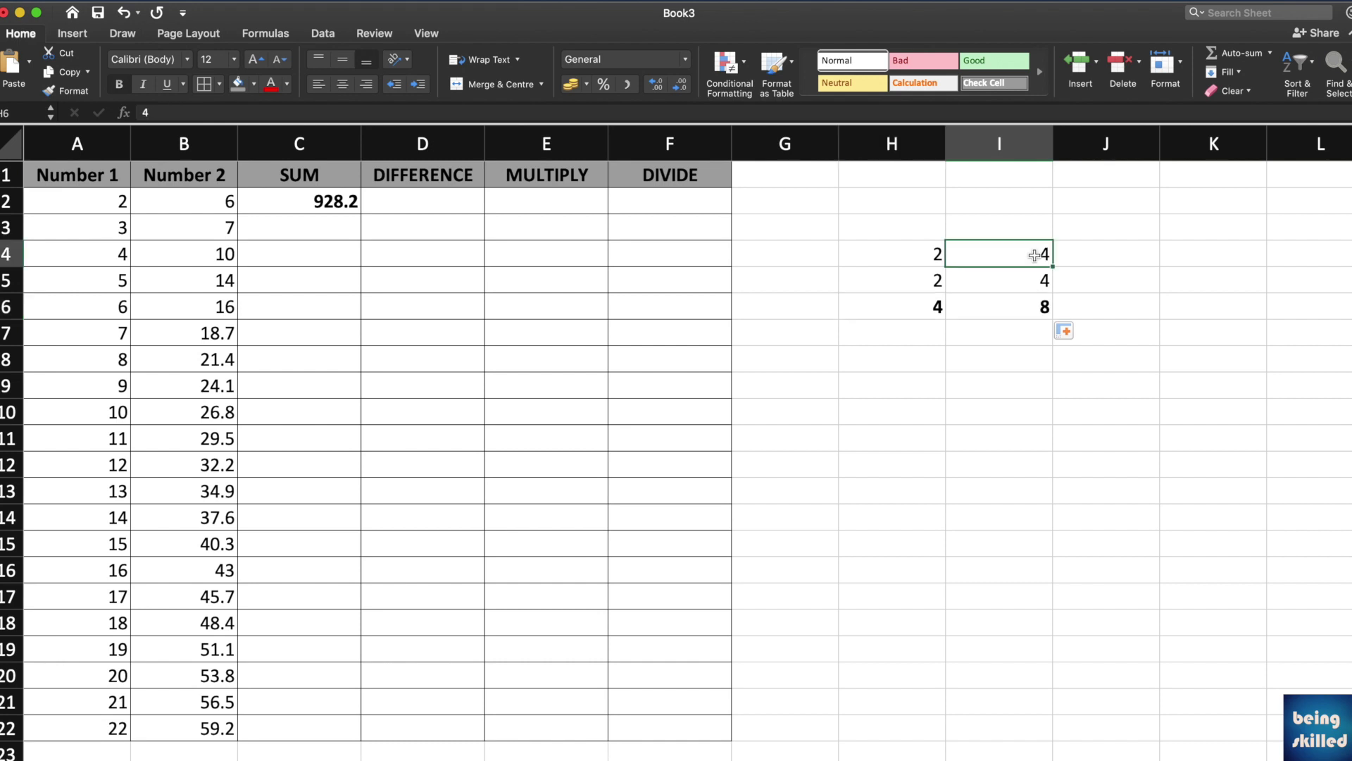
{"action": "left_click_drag", "start_coordinate": [1035, 255], "coordinate": [932, 311]}
{"action": "key", "text": "Right"}
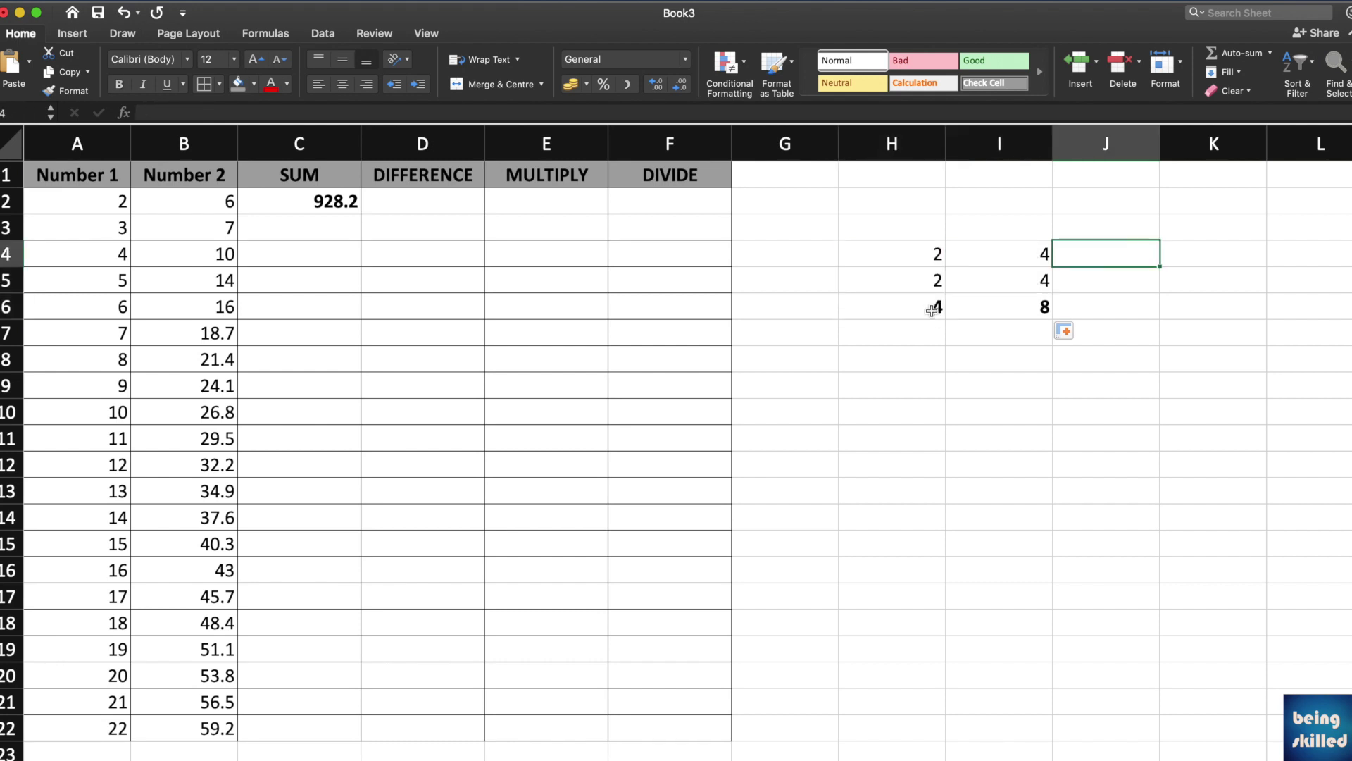
{"action": "key", "text": "Down"}
{"action": "key", "text": "Left"}
{"action": "key", "text": "Down"}
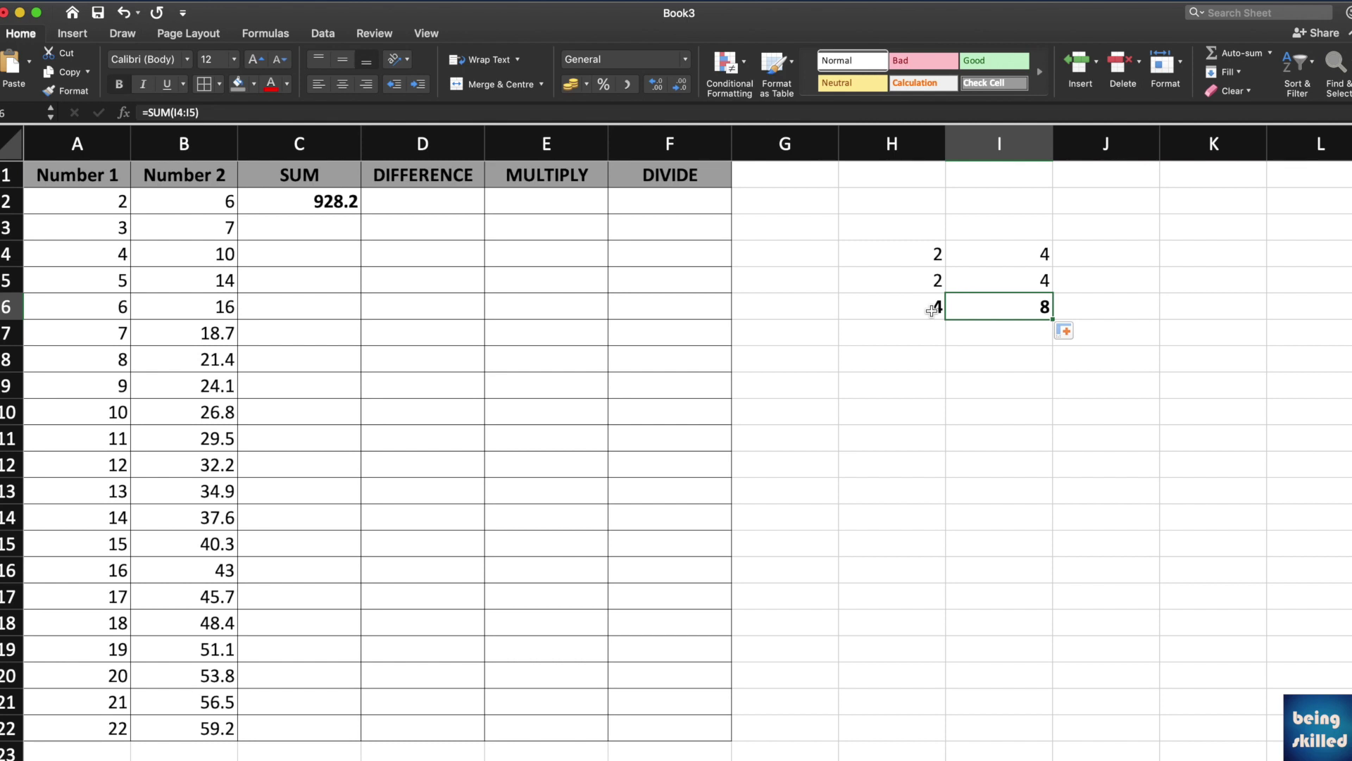
{"action": "left_click", "coordinate": [932, 311]}
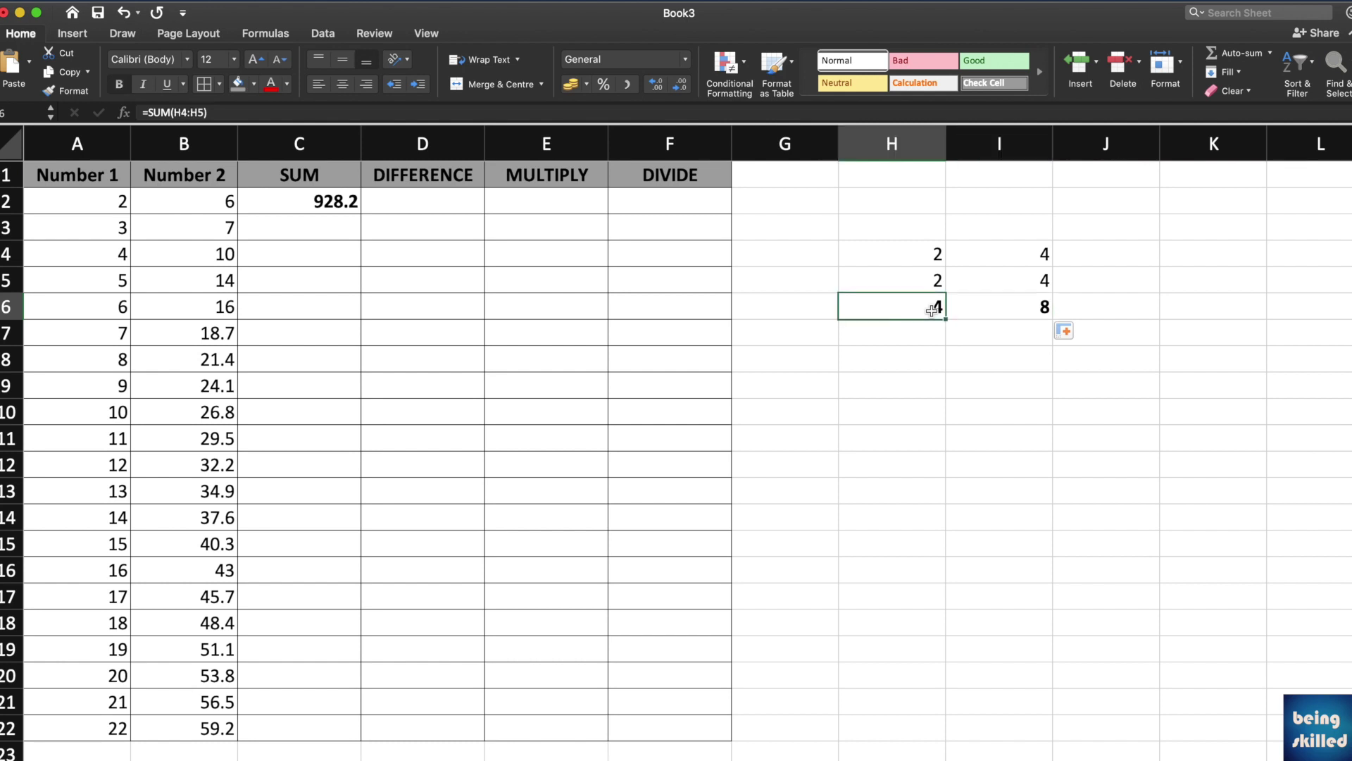
{"action": "left_click", "coordinate": [990, 318], "text": "shift"}
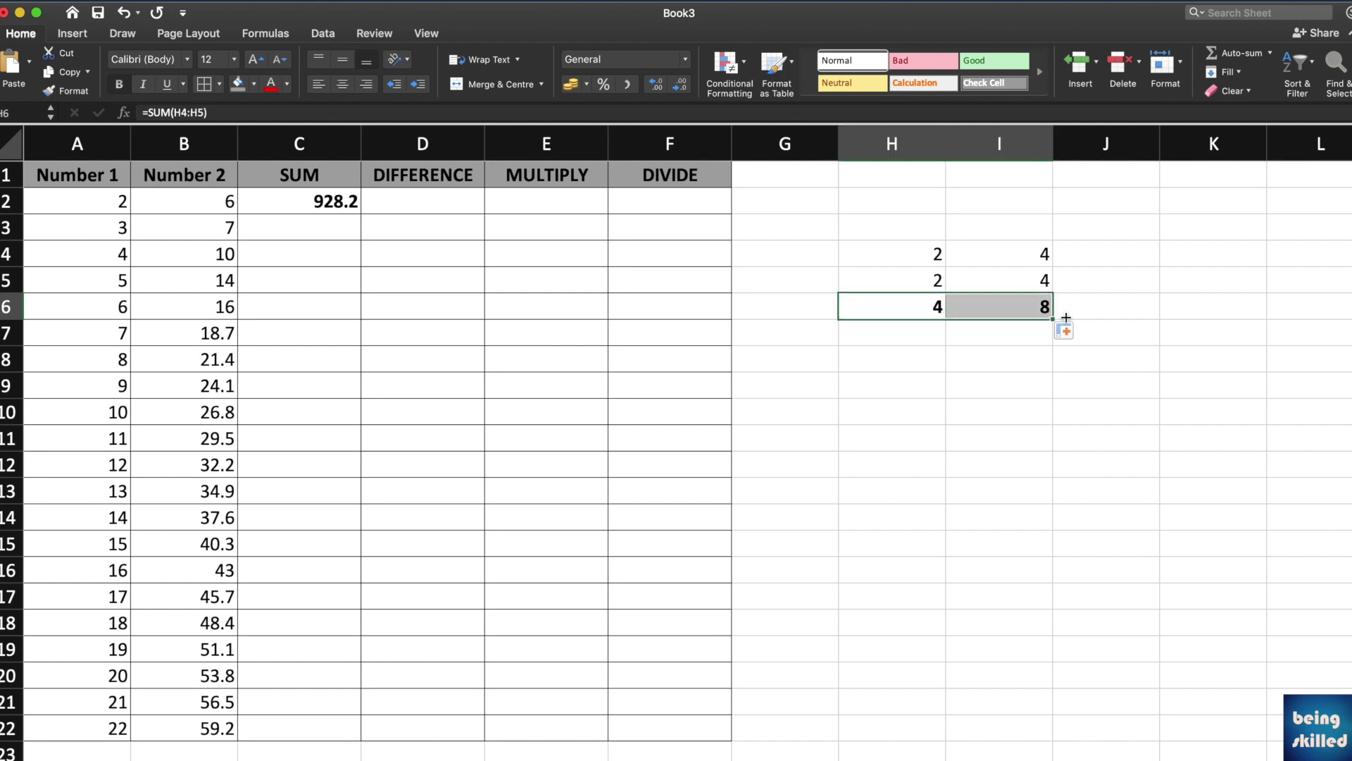
- Fill the C2 formula down through C22 and clear the sample values and totals from H4:I6
{"action": "left_click", "coordinate": [356, 203]}
{"action": "left_click_drag", "start_coordinate": [360, 206], "coordinate": [331, 728]}
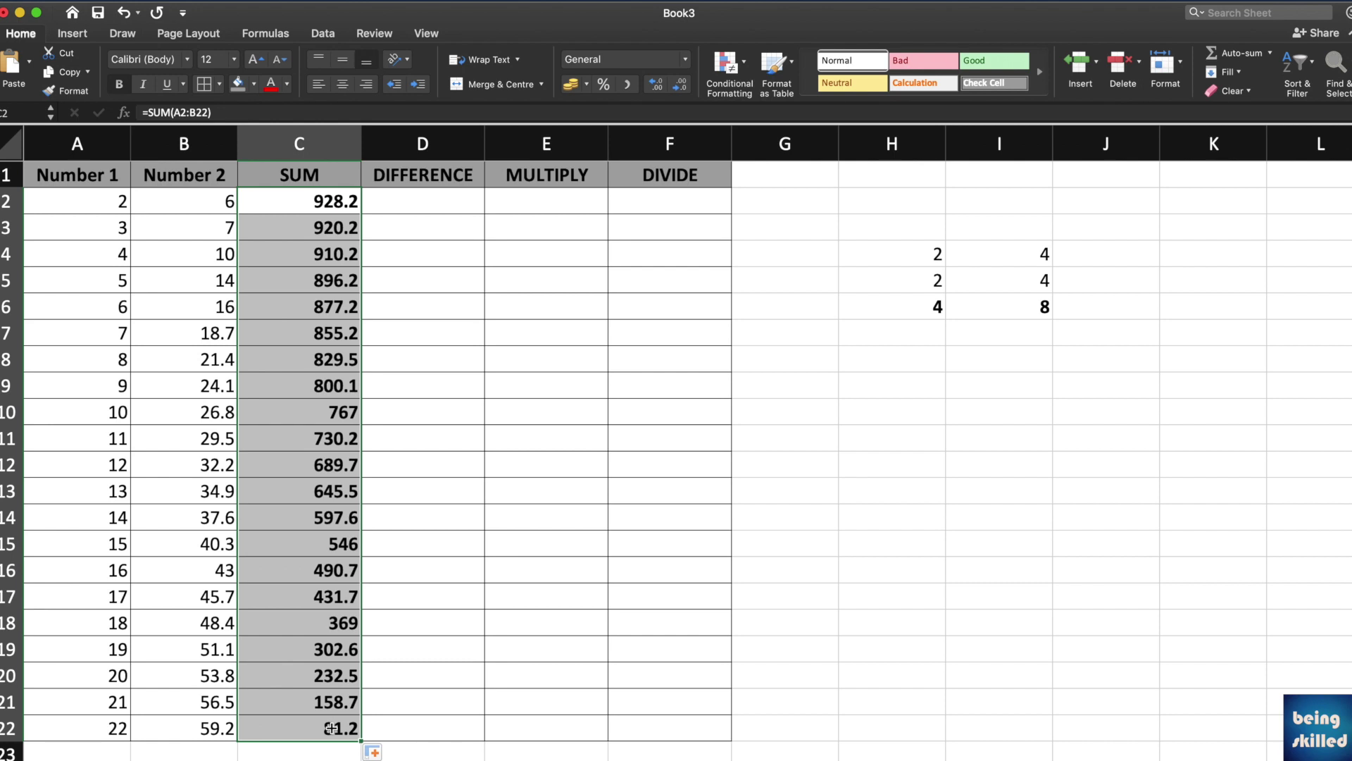
{"action": "left_click_drag", "start_coordinate": [1192, 227], "coordinate": [811, 441]}
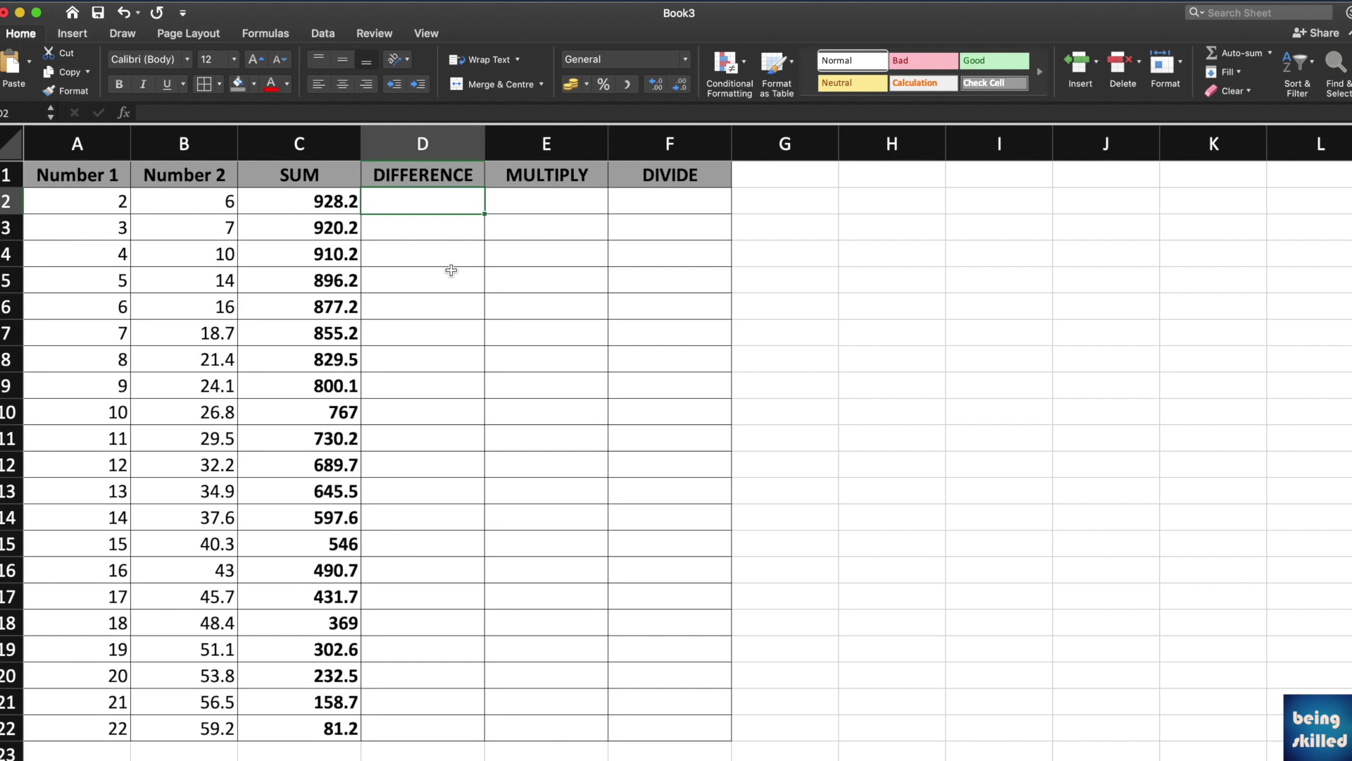
- Enter the formula =B2-A2 in D2 to subtract Number 1 from Number 2
{"action": "type", "text": "="}
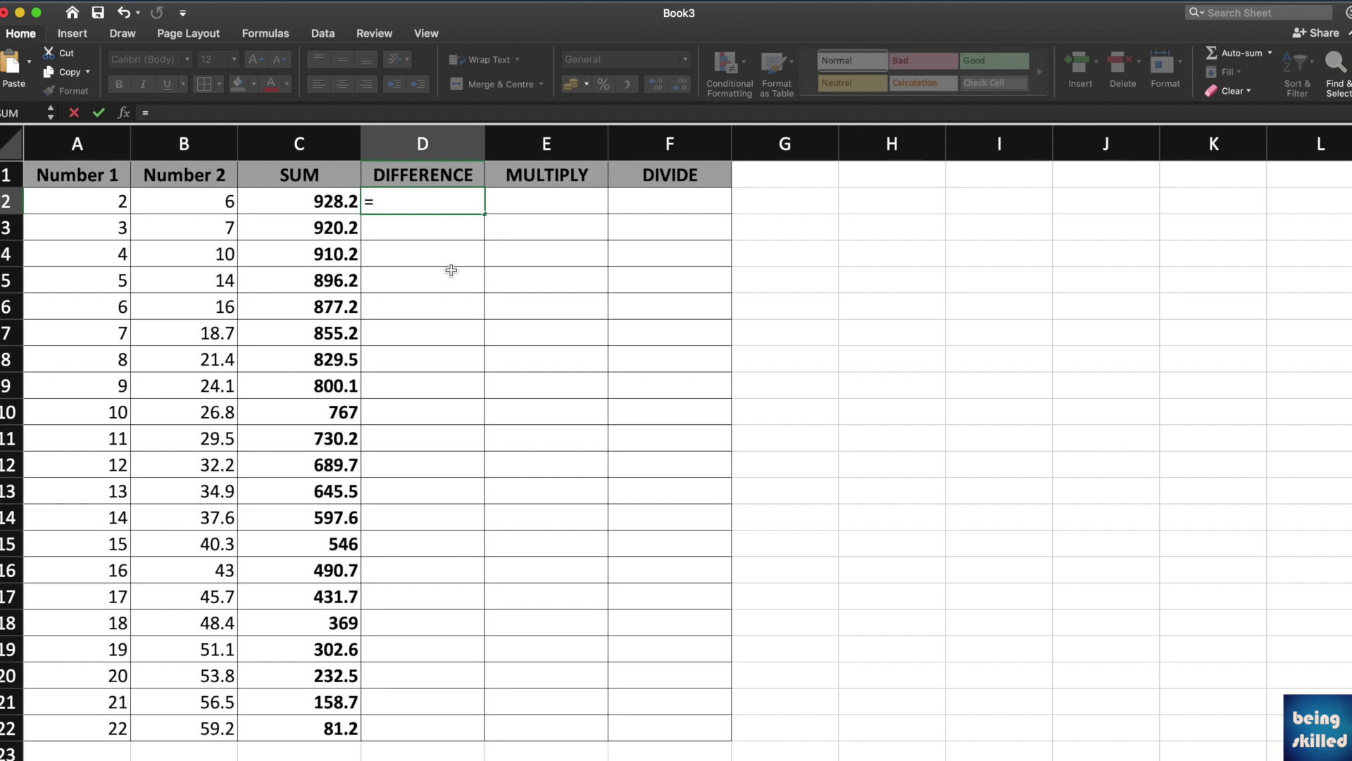
{"action": "key", "text": "Left"}
{"action": "key", "text": "Left"}
{"action": "key", "text": "Left"}
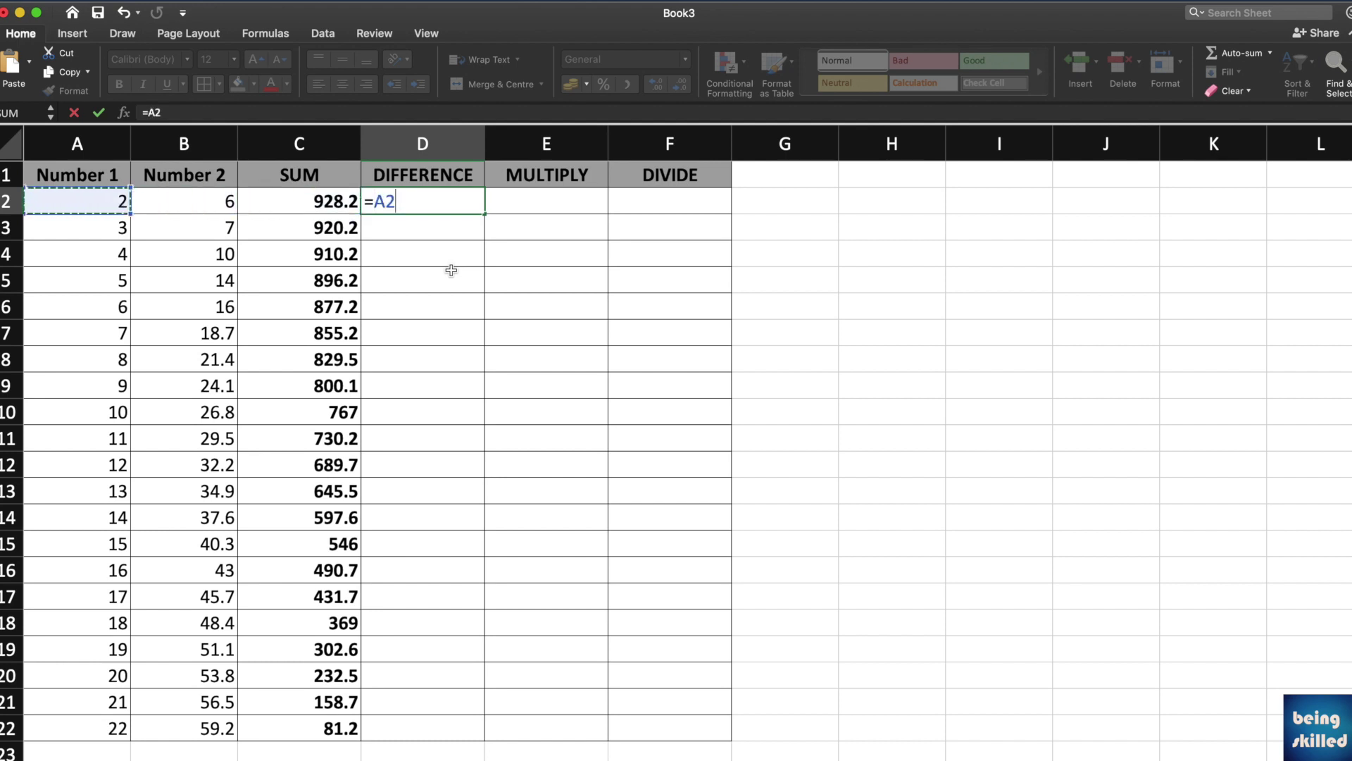
{"action": "key", "text": "Right"}
{"action": "type", "text": "-"}
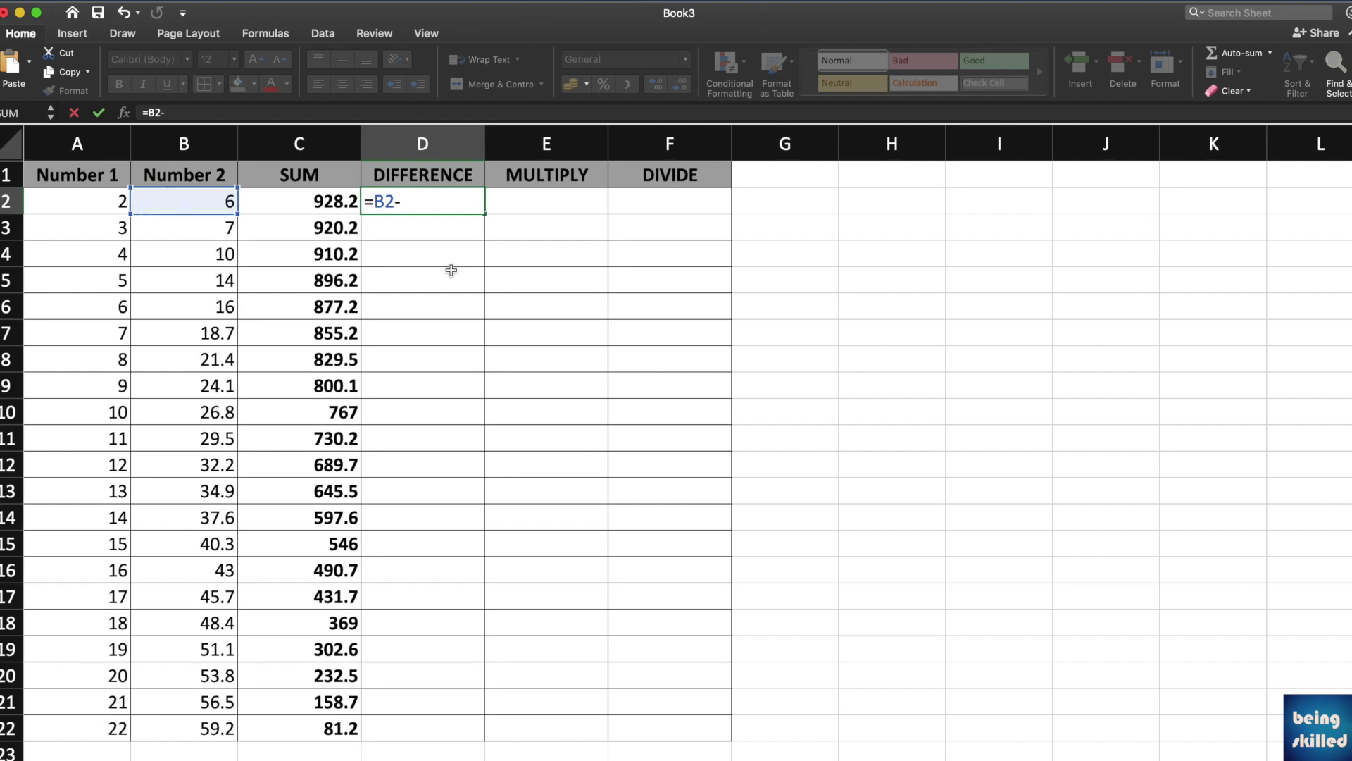
{"action": "key", "text": "Left"}
{"action": "key", "text": "Left"}
{"action": "key", "text": "Left"}
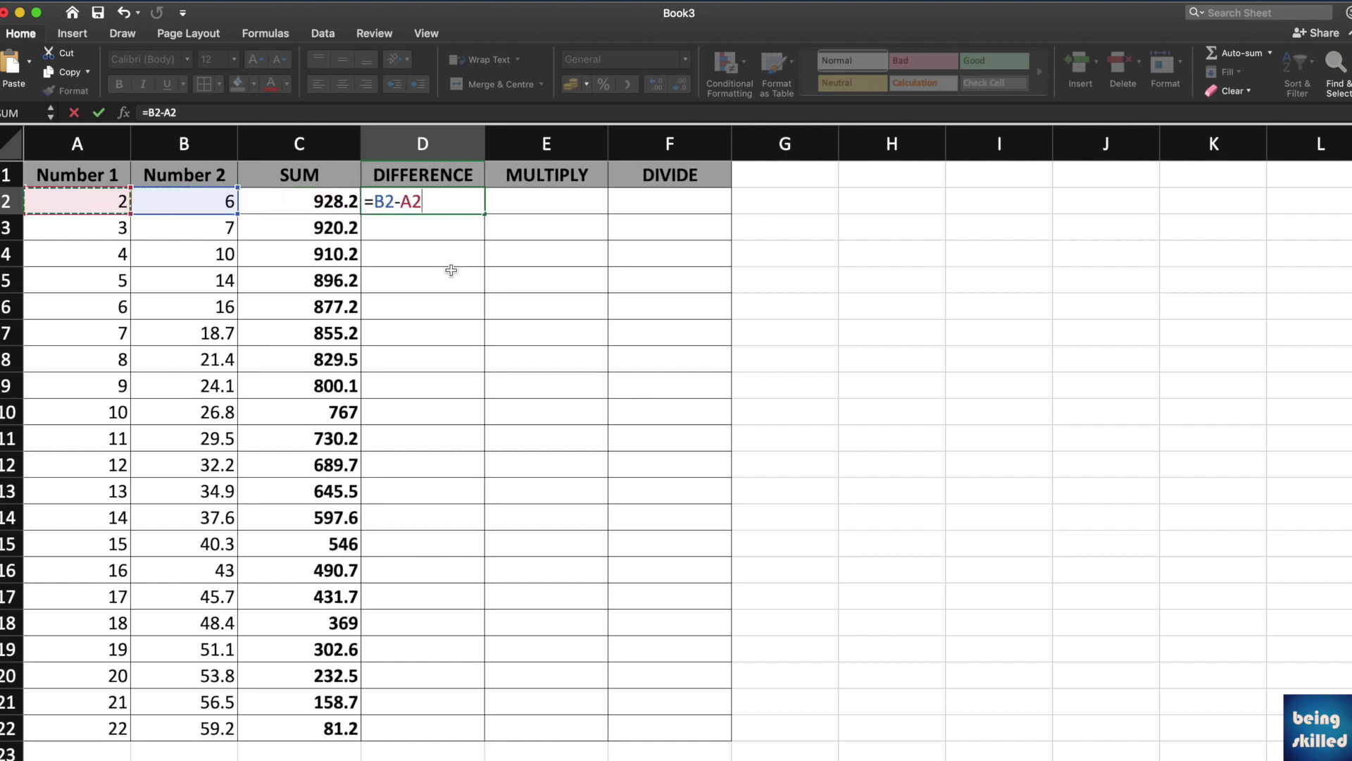
{"action": "key", "text": "Return"}
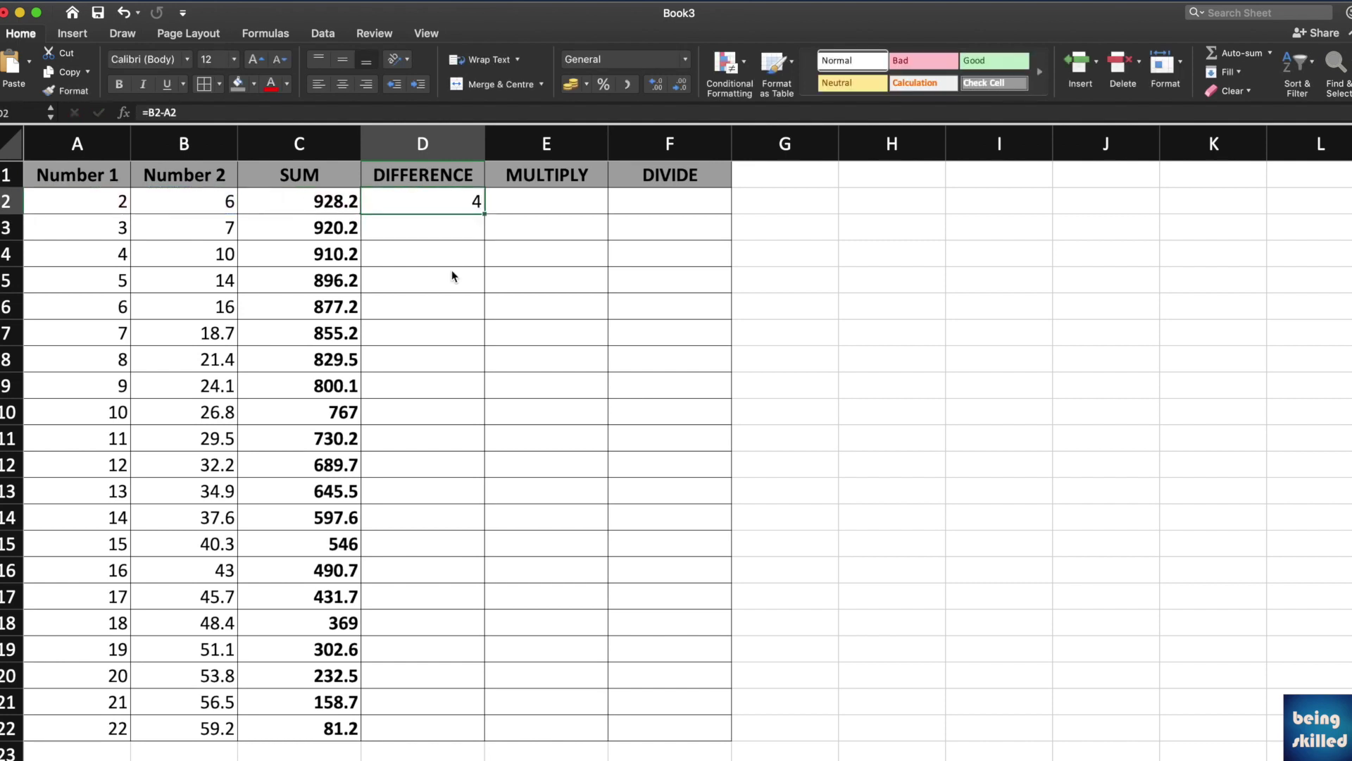
- Fill the D2 difference formula down through D22 and check the copied formula in D11
{"action": "left_click_drag", "start_coordinate": [485, 214], "coordinate": [488, 735]}
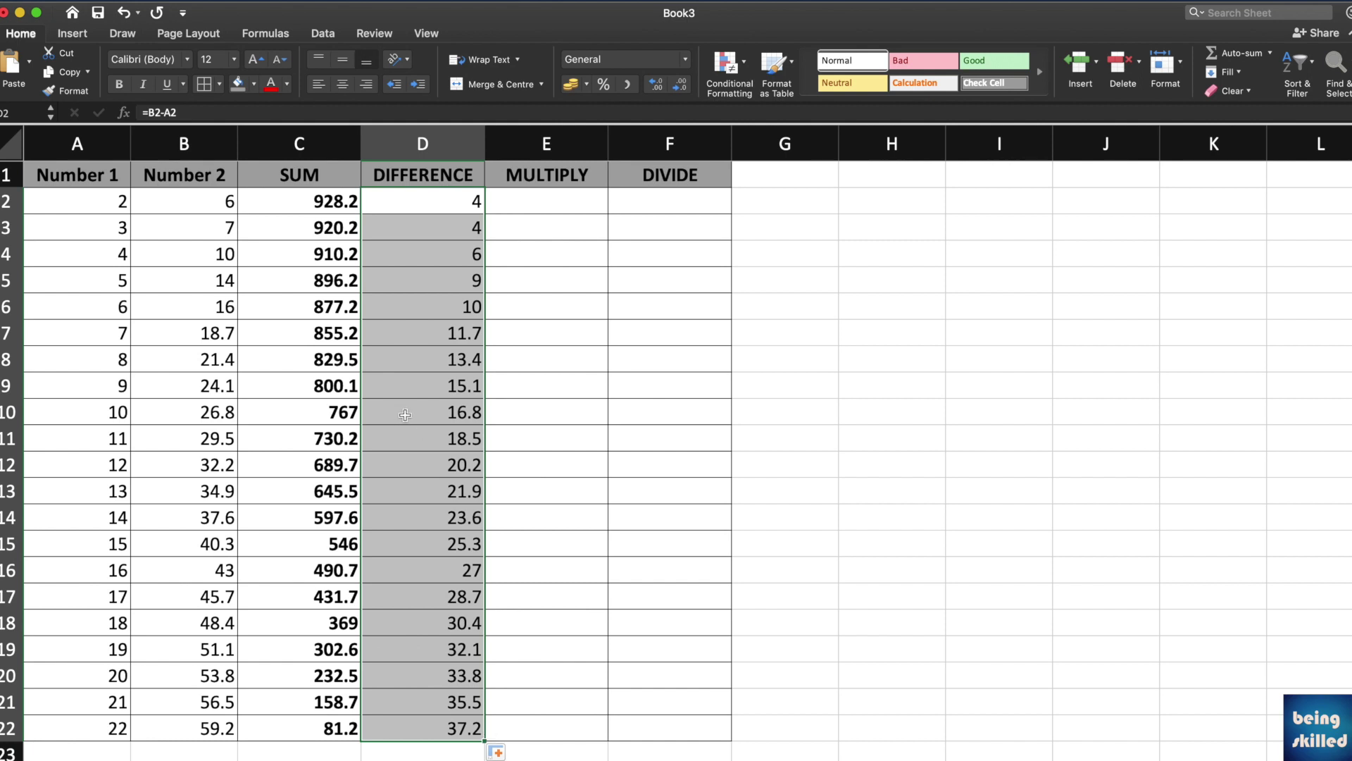
{"action": "left_click", "coordinate": [431, 431]}
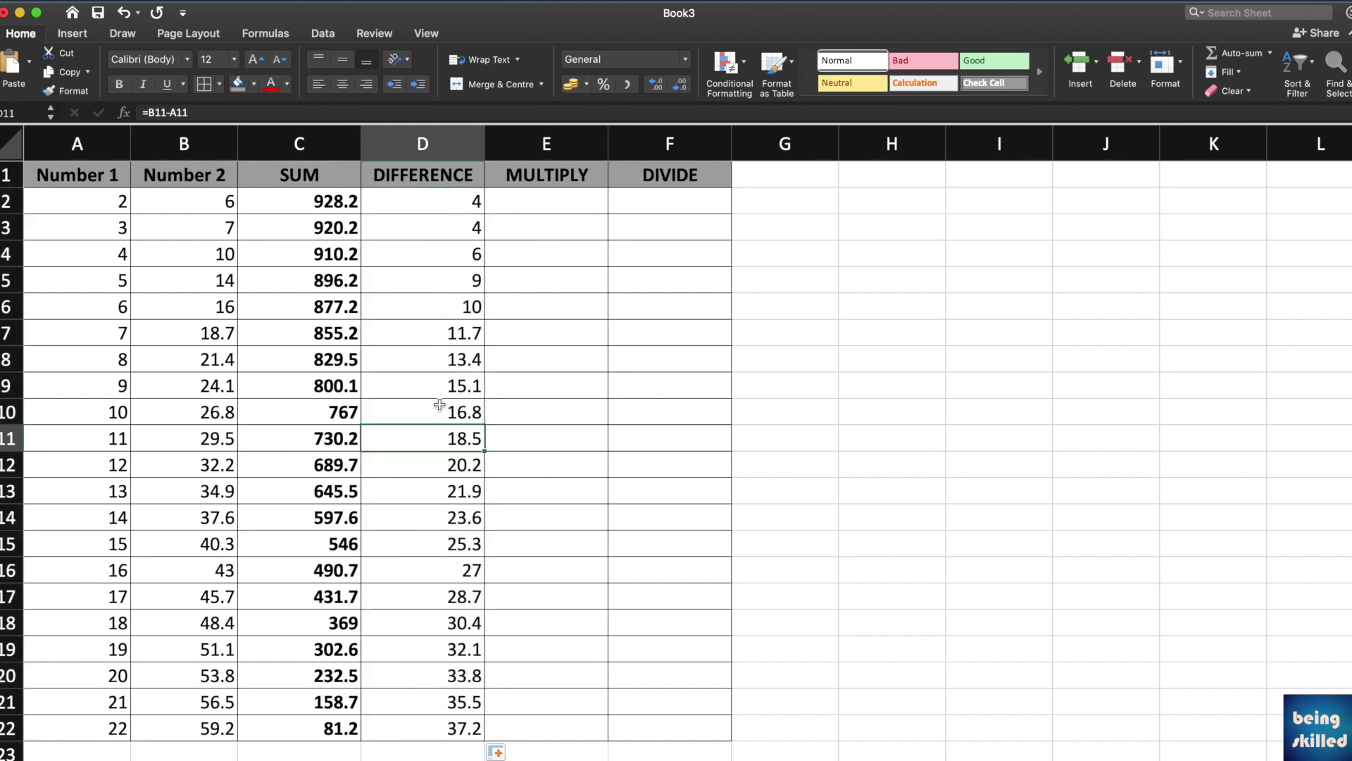
{"action": "double_click", "coordinate": [437, 436]}
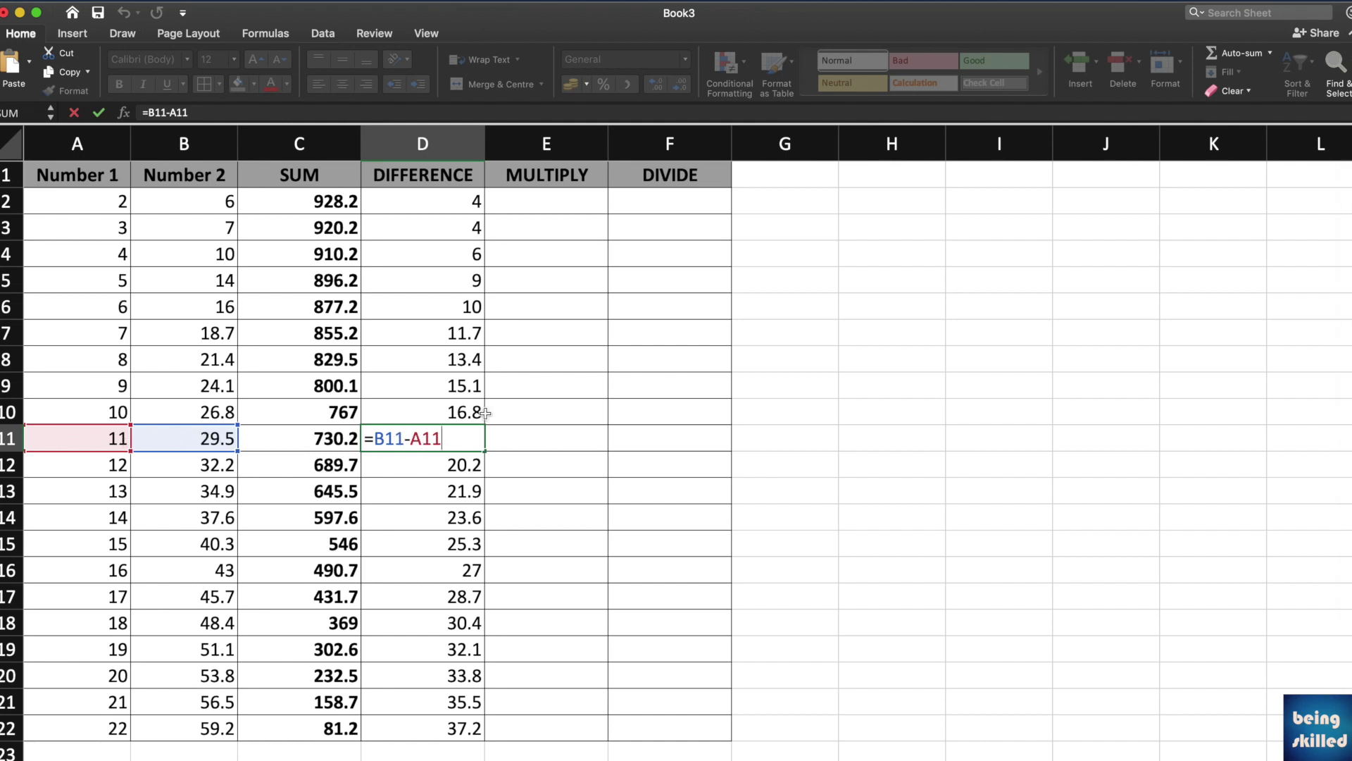
{"action": "left_click", "coordinate": [483, 378]}
- Replace the formula in D2 with =SUM(2,-2,3) and review its arguments in the cell
{"action": "key", "text": "ctrl+Up"}
{"action": "key", "text": "Down"}
{"action": "type", "text": "=s"}
{"action": "type", "text": "("}
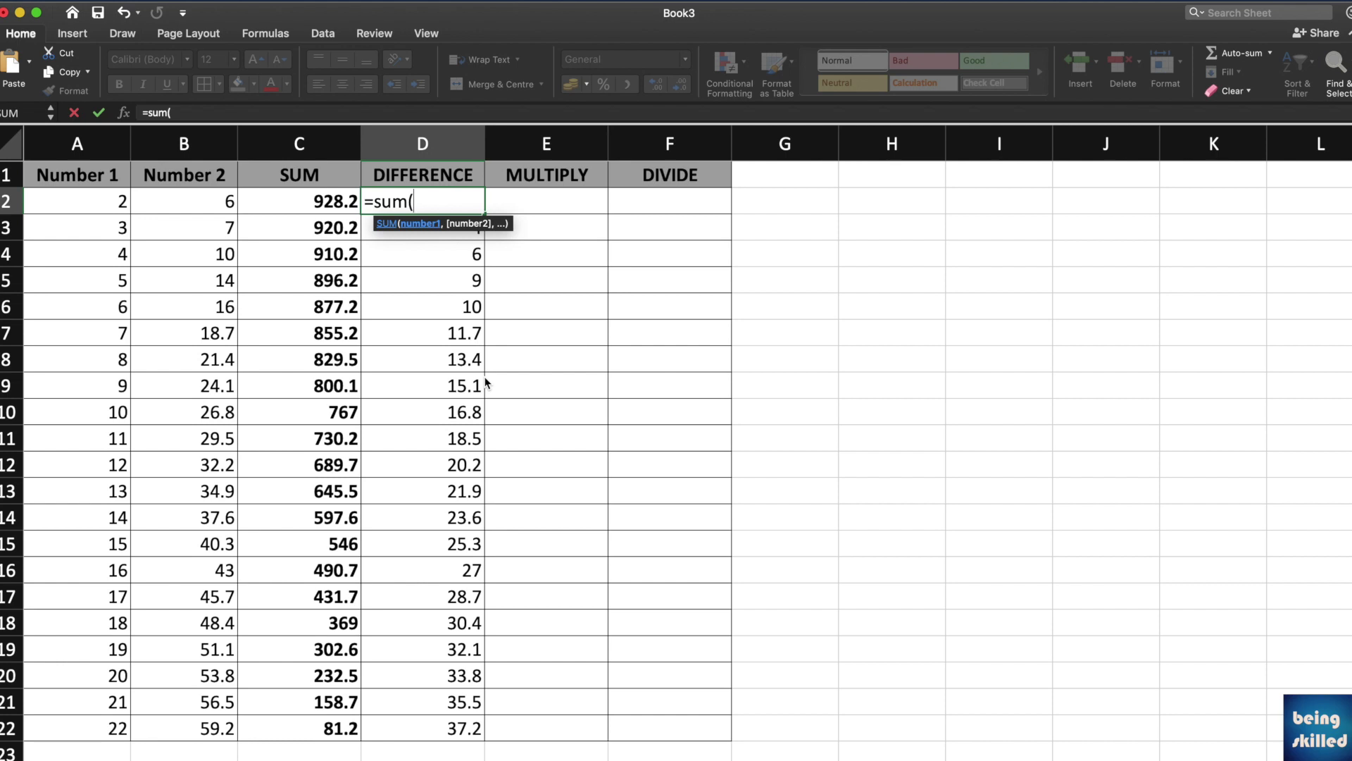
{"action": "type", "text": "2,-2,0"}
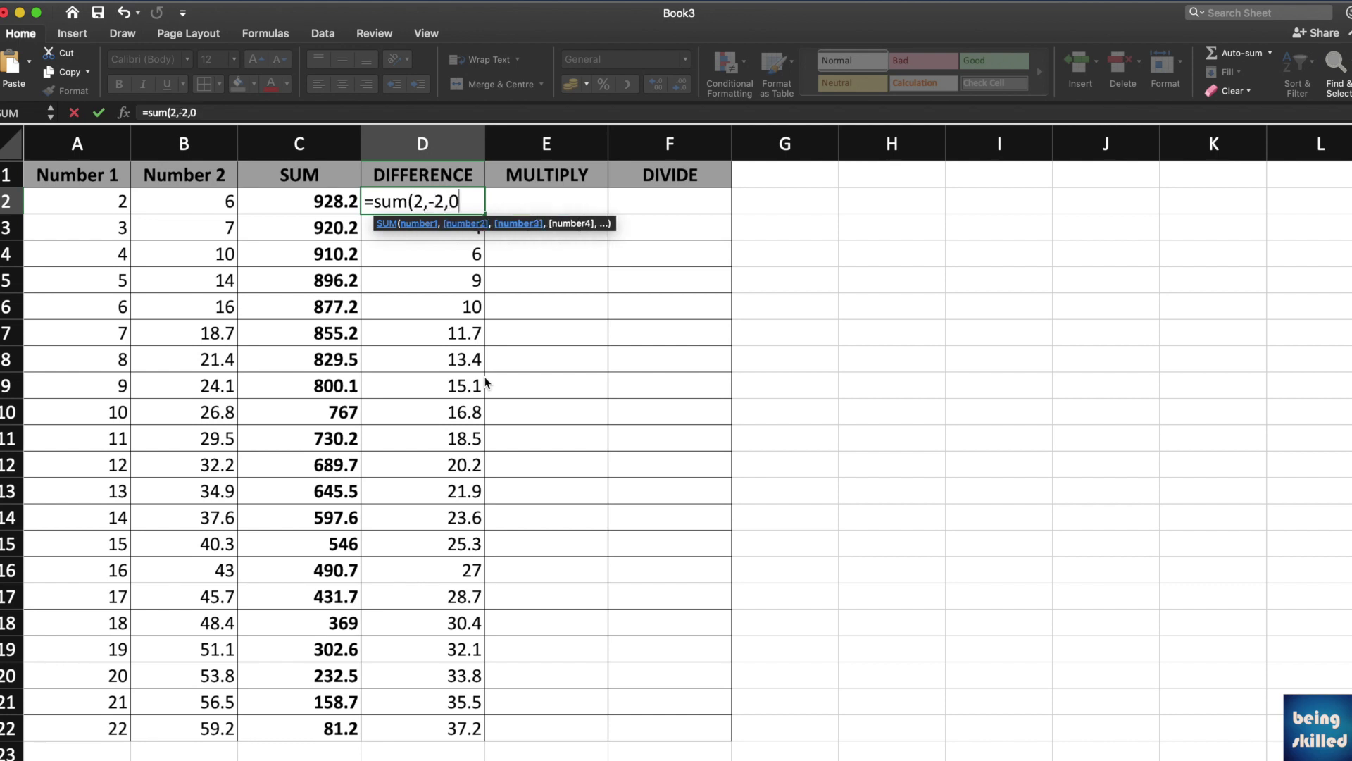
{"action": "type", "text": "3"}
{"action": "key", "text": "BackSpace"}
{"action": "key", "text": "BackSpace"}
{"action": "type", "text": "3)"}
{"action": "key", "text": "Return"}
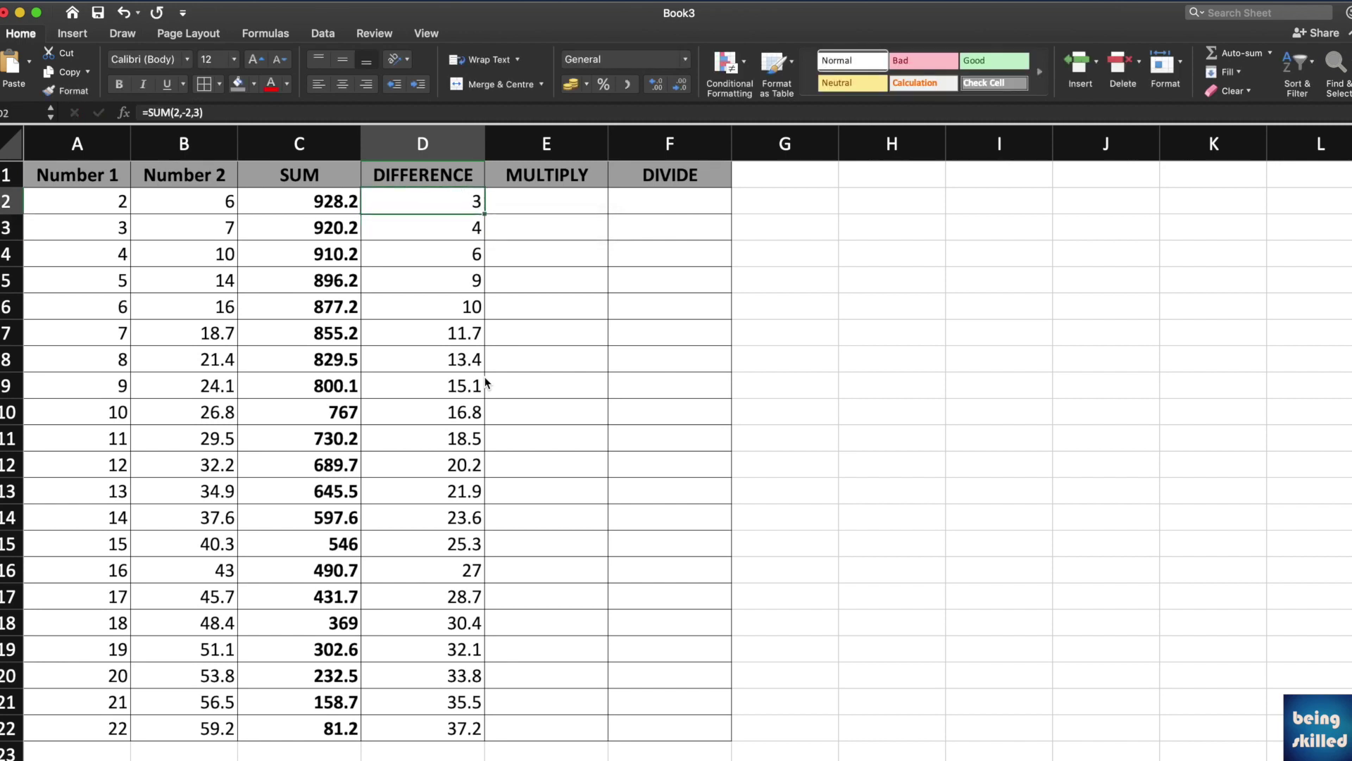
{"action": "double_click", "coordinate": [453, 207]}
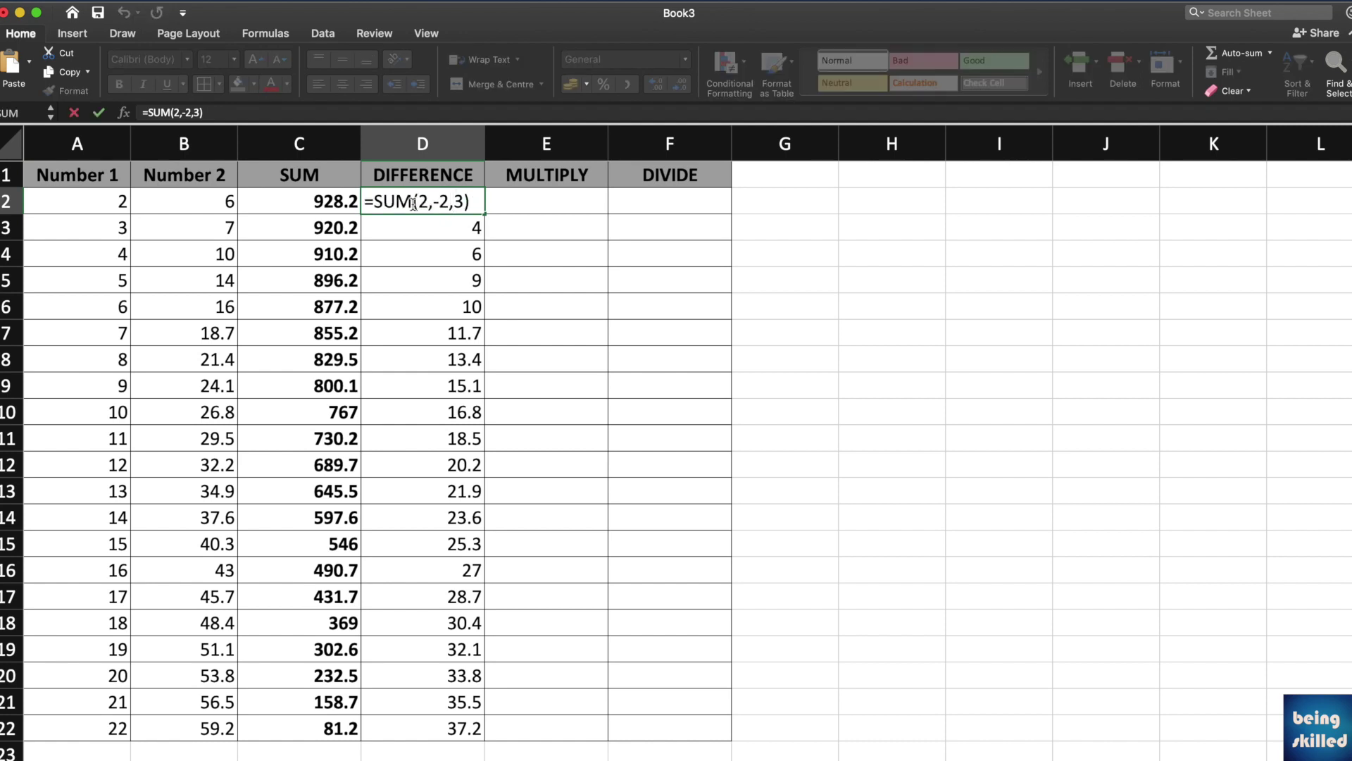
{"action": "key", "text": "Return"}
- Set the first Number 2 value, in B2, to -2
{"action": "key", "text": "Left"}
{"action": "key", "text": "Left"}
{"action": "key", "text": "Up"}
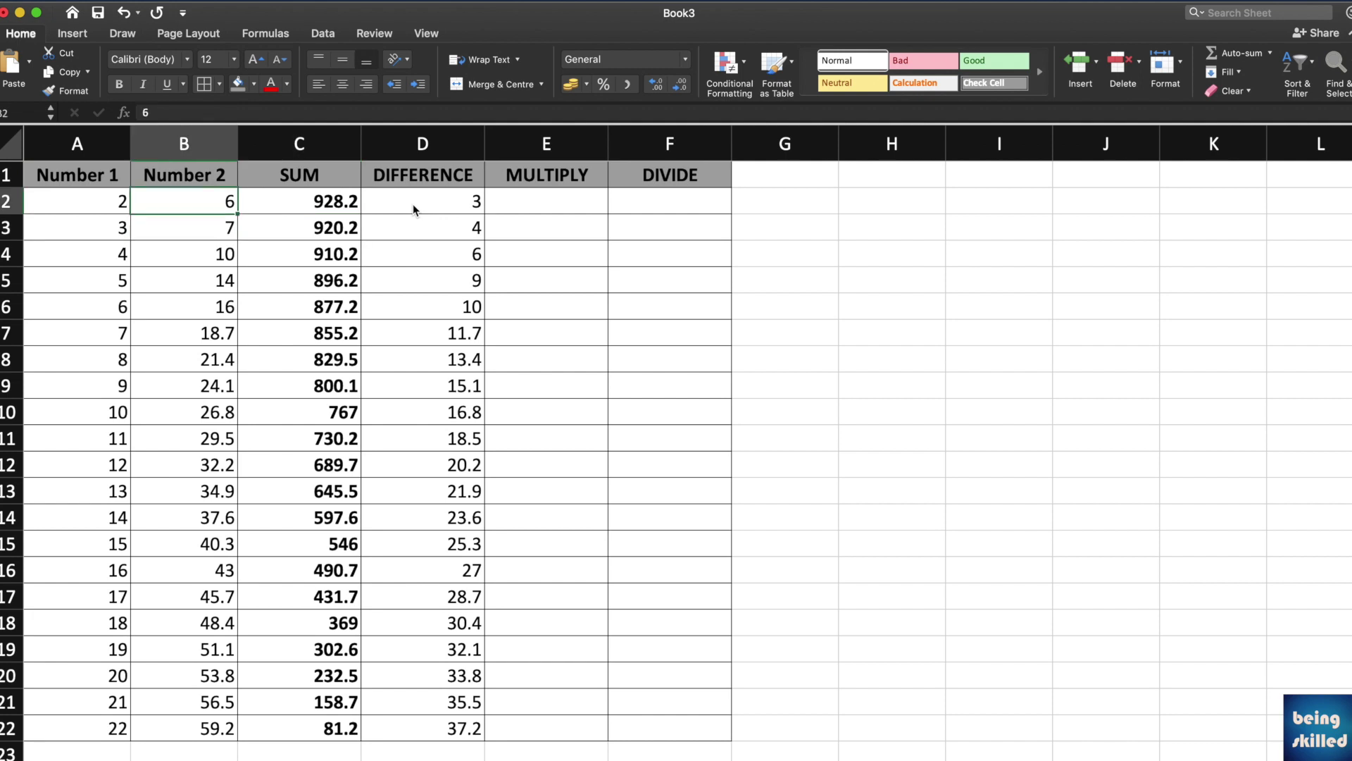
{"action": "type", "text": "-"}
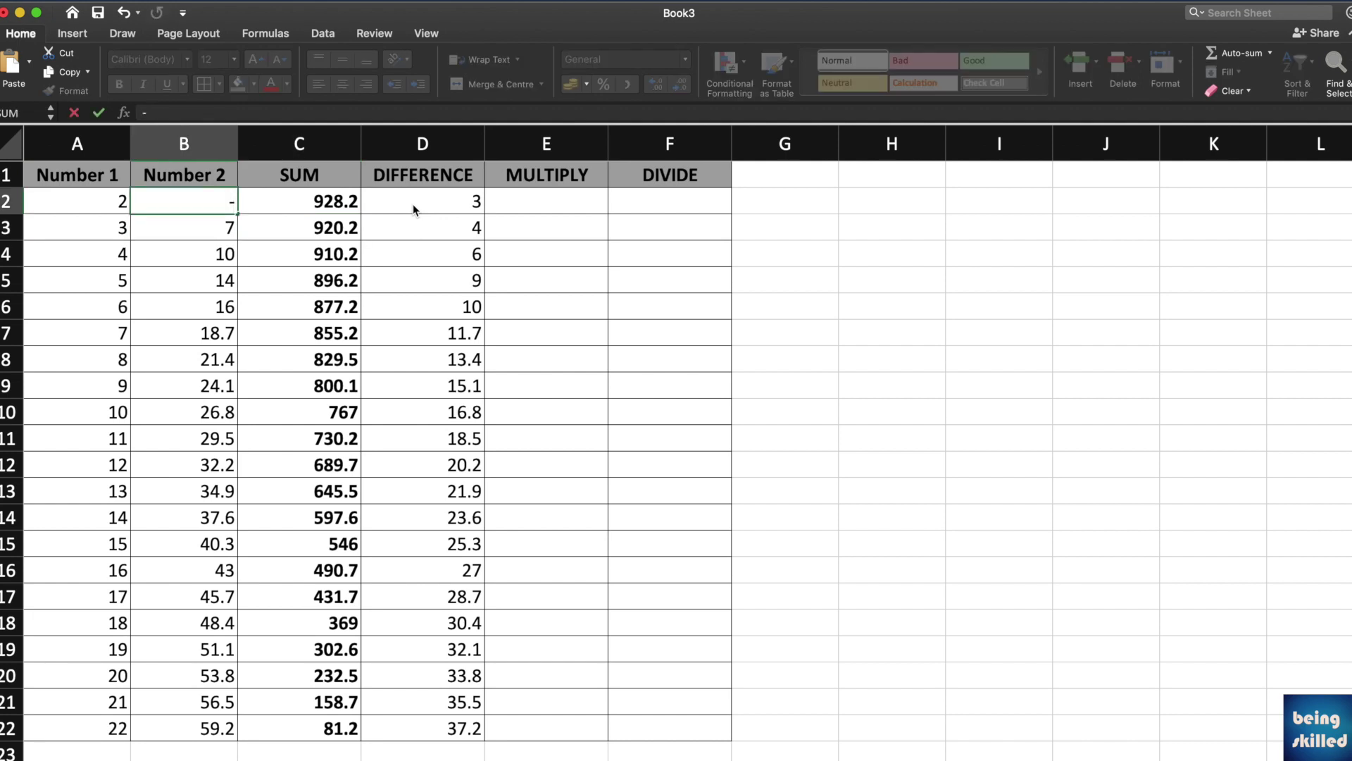
{"action": "type", "text": "2"}
{"action": "key", "text": "Return"}
{"action": "key", "text": "Up"}
- Replace the formula in D2 with =SUM(A2:B2)
{"action": "key", "text": "Right"}
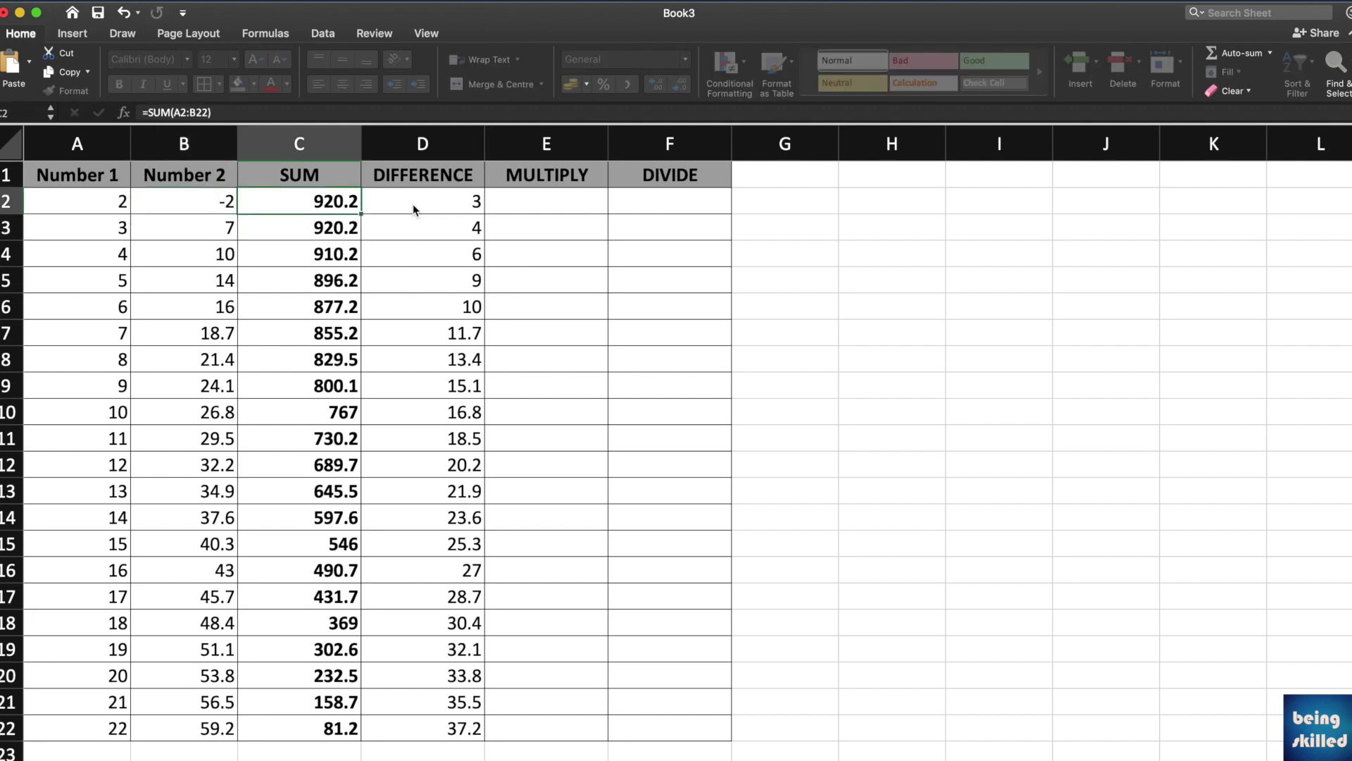
{"action": "key", "text": "Right"}
{"action": "type", "text": "=sum("}
{"action": "key", "text": "Left"}
{"action": "key", "text": "Left"}
{"action": "key", "text": "shift+Left"}
{"action": "key", "text": "Return"}
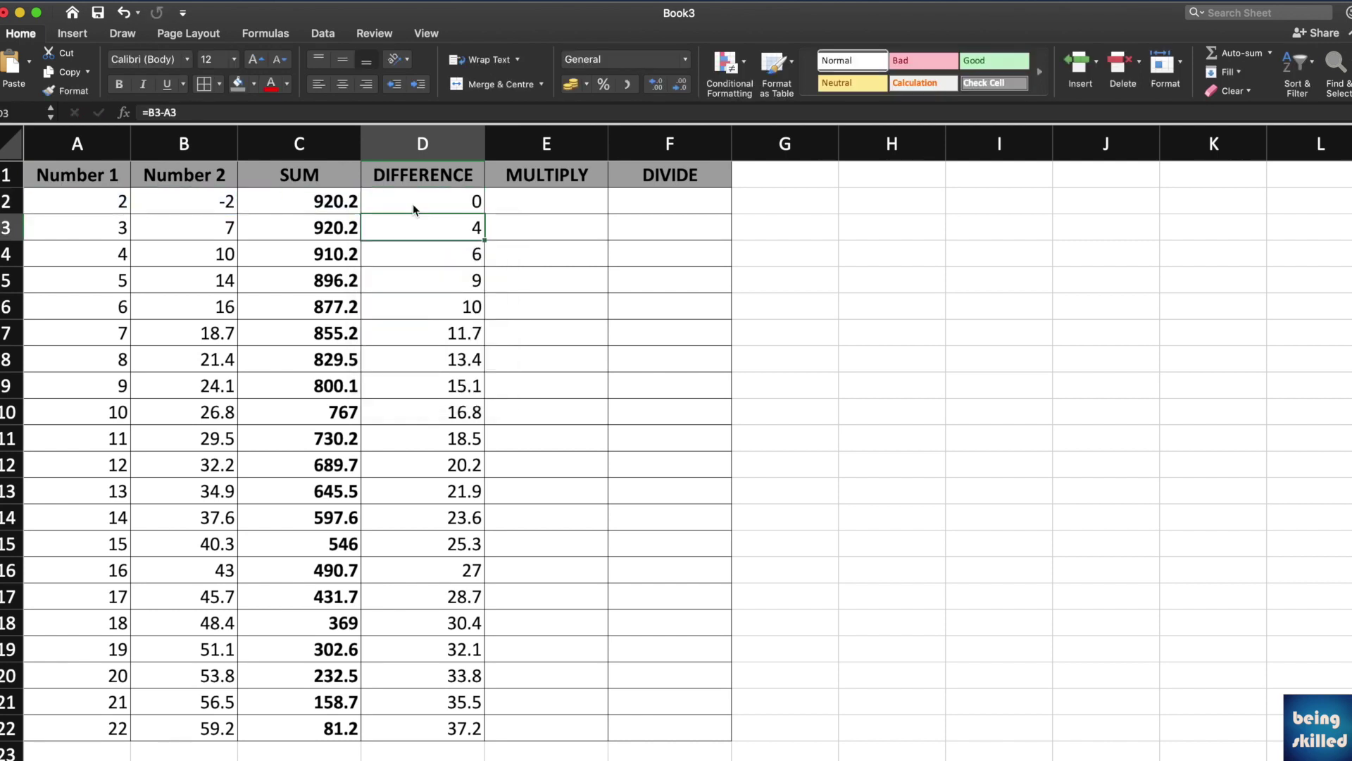
- Examine the Number 1 and Number 2 values in row 2 against the SUM formula in D2
{"action": "key", "text": "Up"}
{"action": "key", "text": "Left"}
{"action": "key", "text": "Left"}
{"action": "key", "text": "Left"}
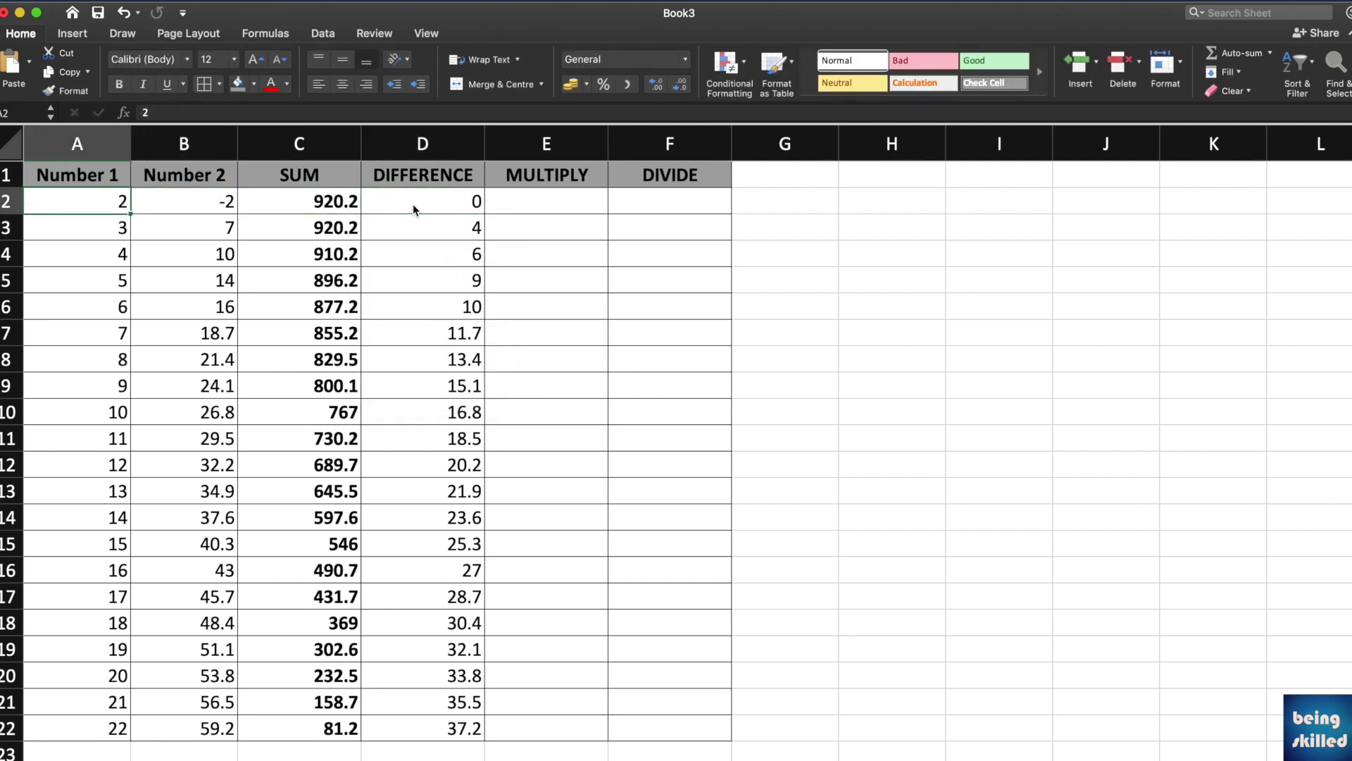
{"action": "key", "text": "Right"}
{"action": "key", "text": "Right"}
{"action": "key", "text": "Right"}
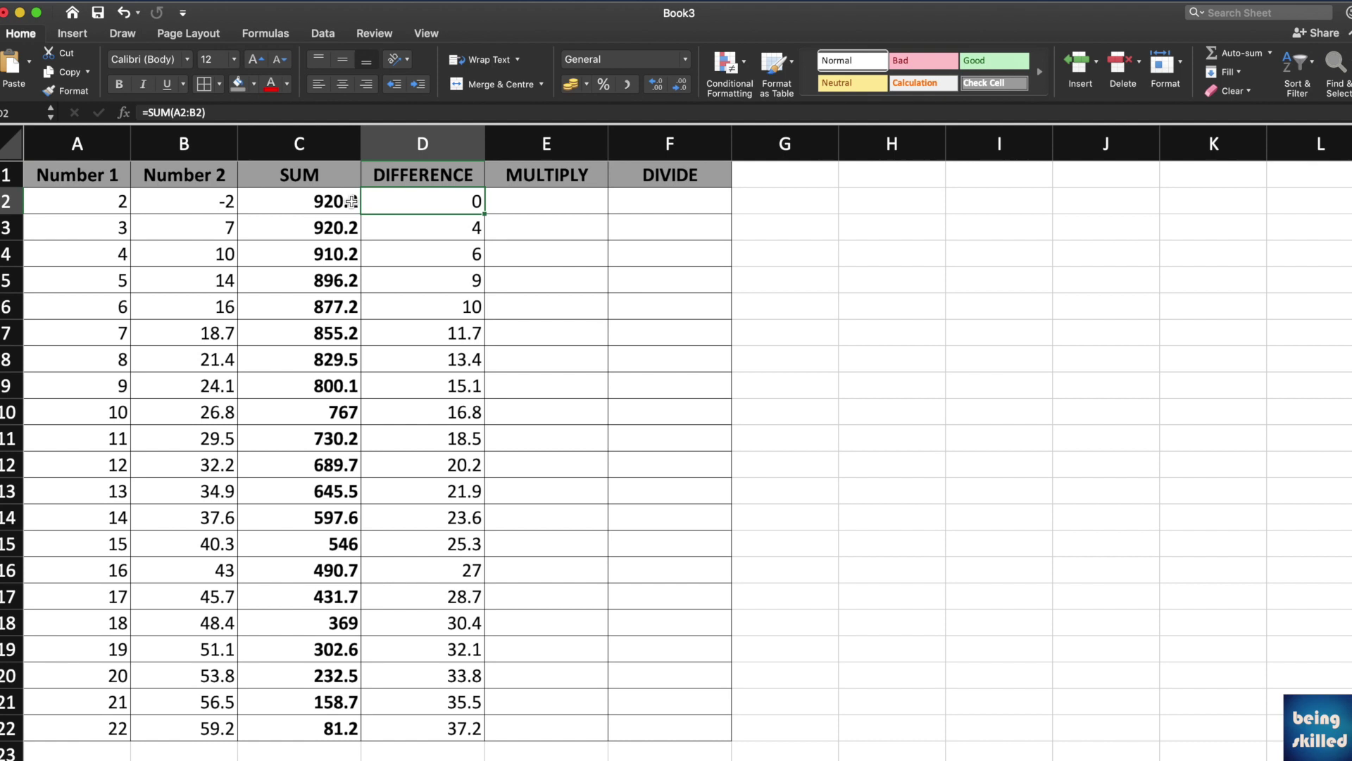
{"action": "key", "text": "Left"}
{"action": "key", "text": "Left"}
{"action": "key", "text": "Right"}
{"action": "key", "text": "Right"}
- Replace the formula in D2 with =SUM(2,-2,-3,-4) to subtract several numbers using negative arguments
{"action": "type", "text": "=sum("}
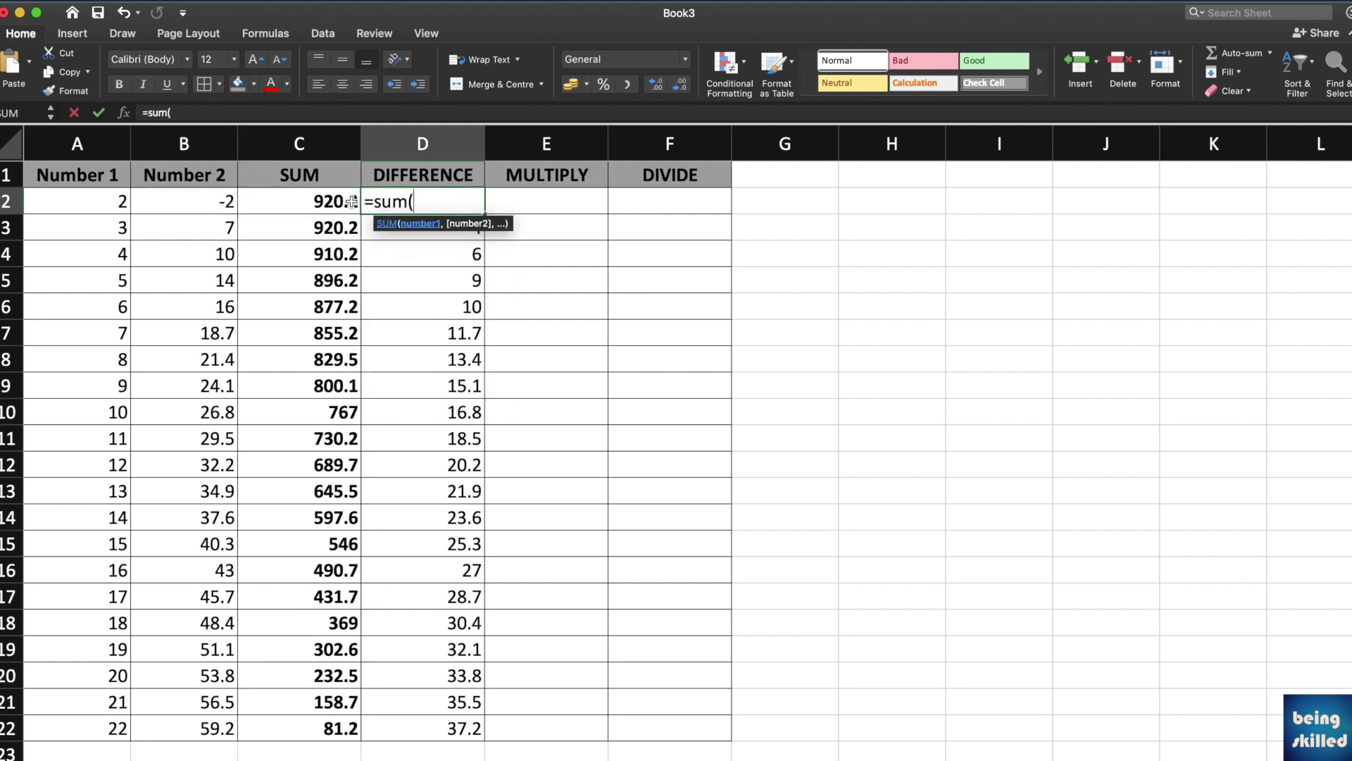
{"action": "type", "text": "2,-2"}
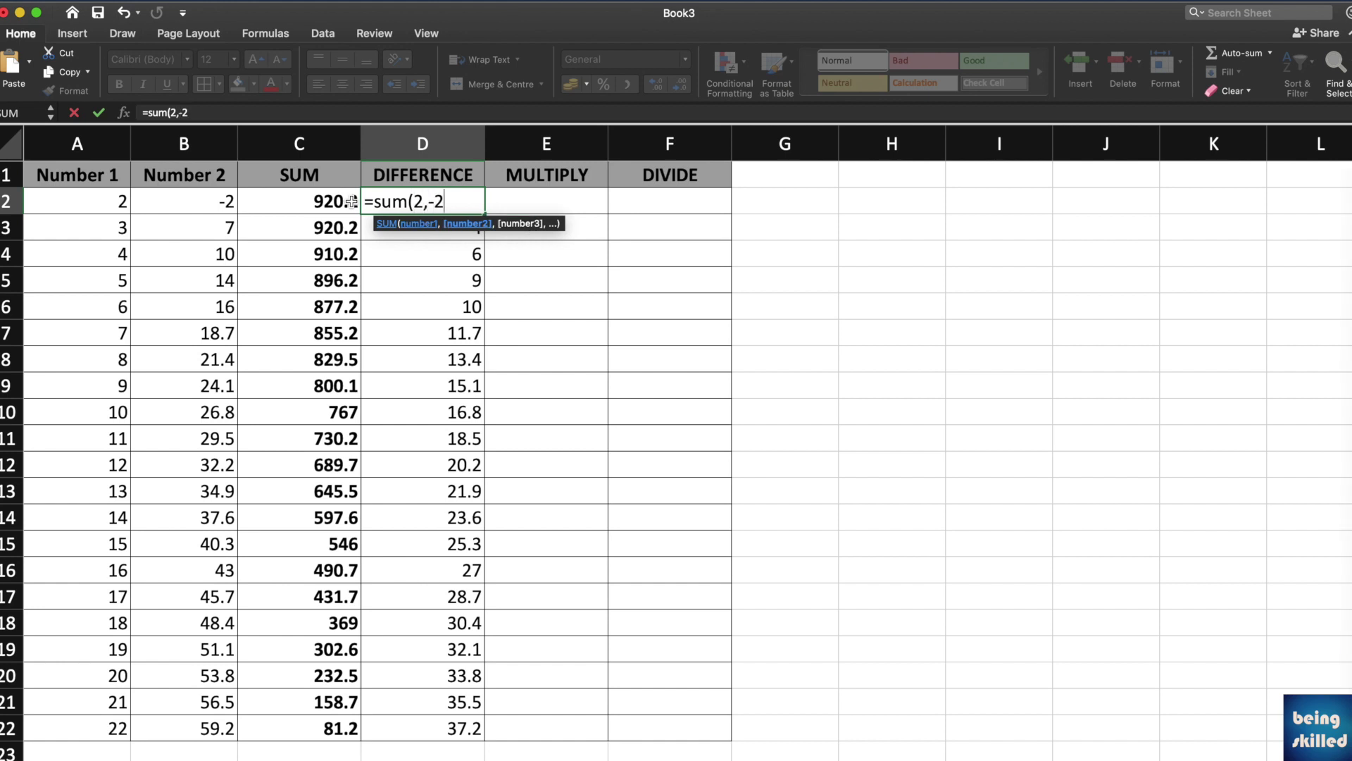
{"action": "type", "text": ",-3,"}
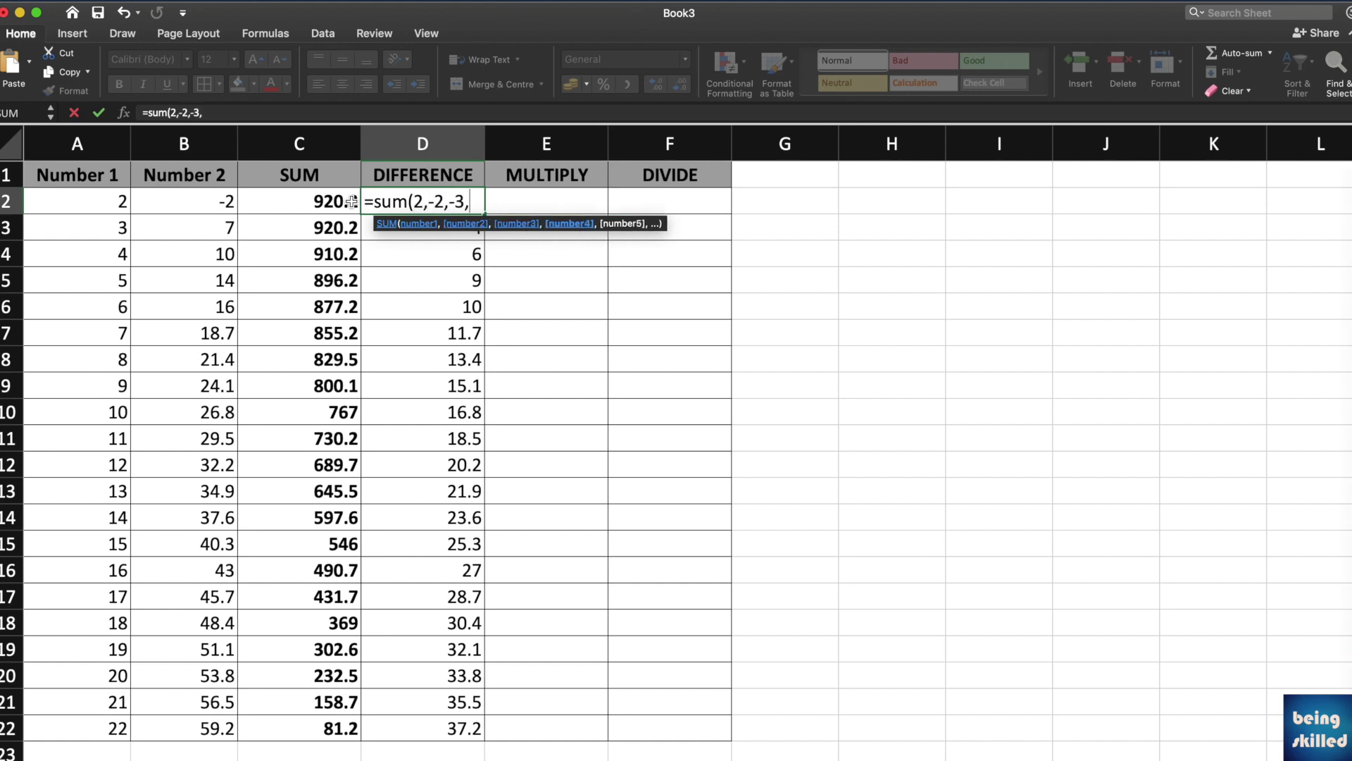
{"action": "type", "text": "-4)"}
{"action": "key", "text": "Return"}
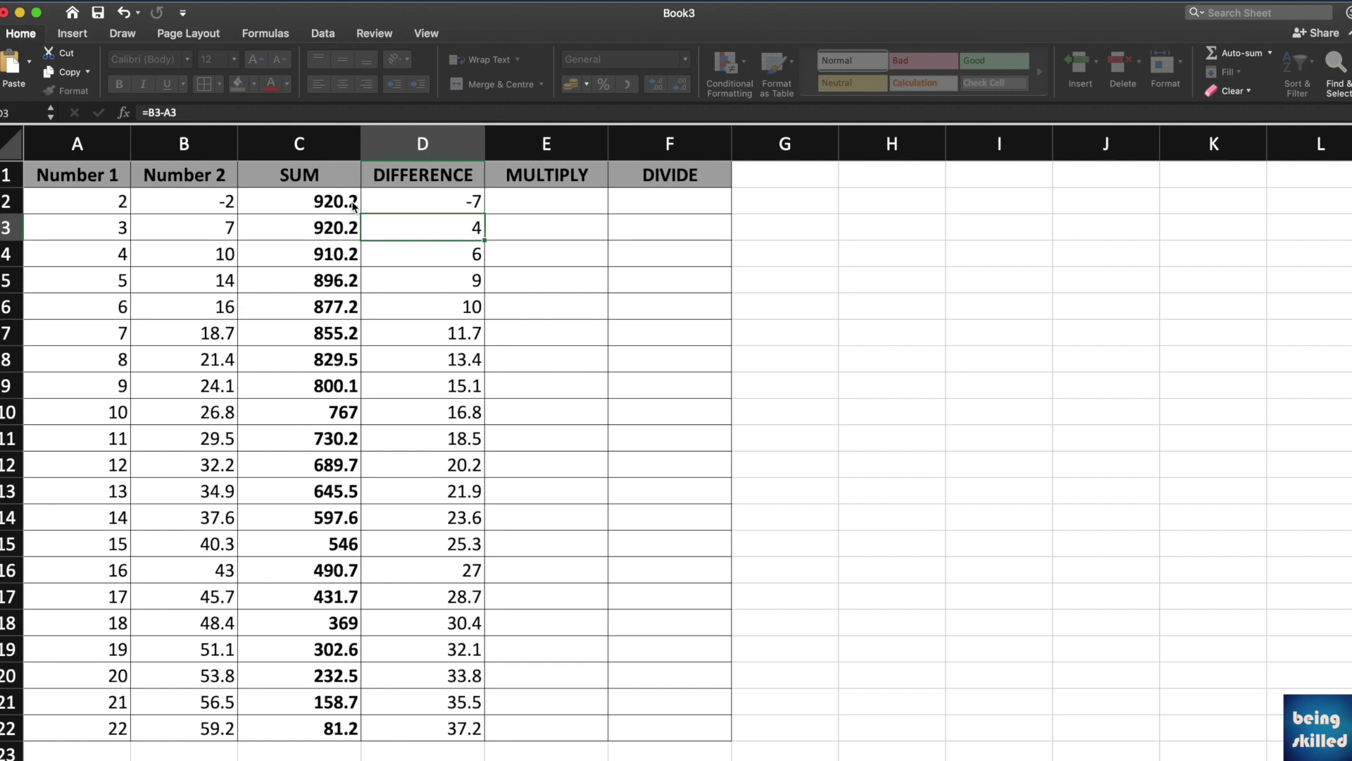
{"action": "key", "text": "Up"}
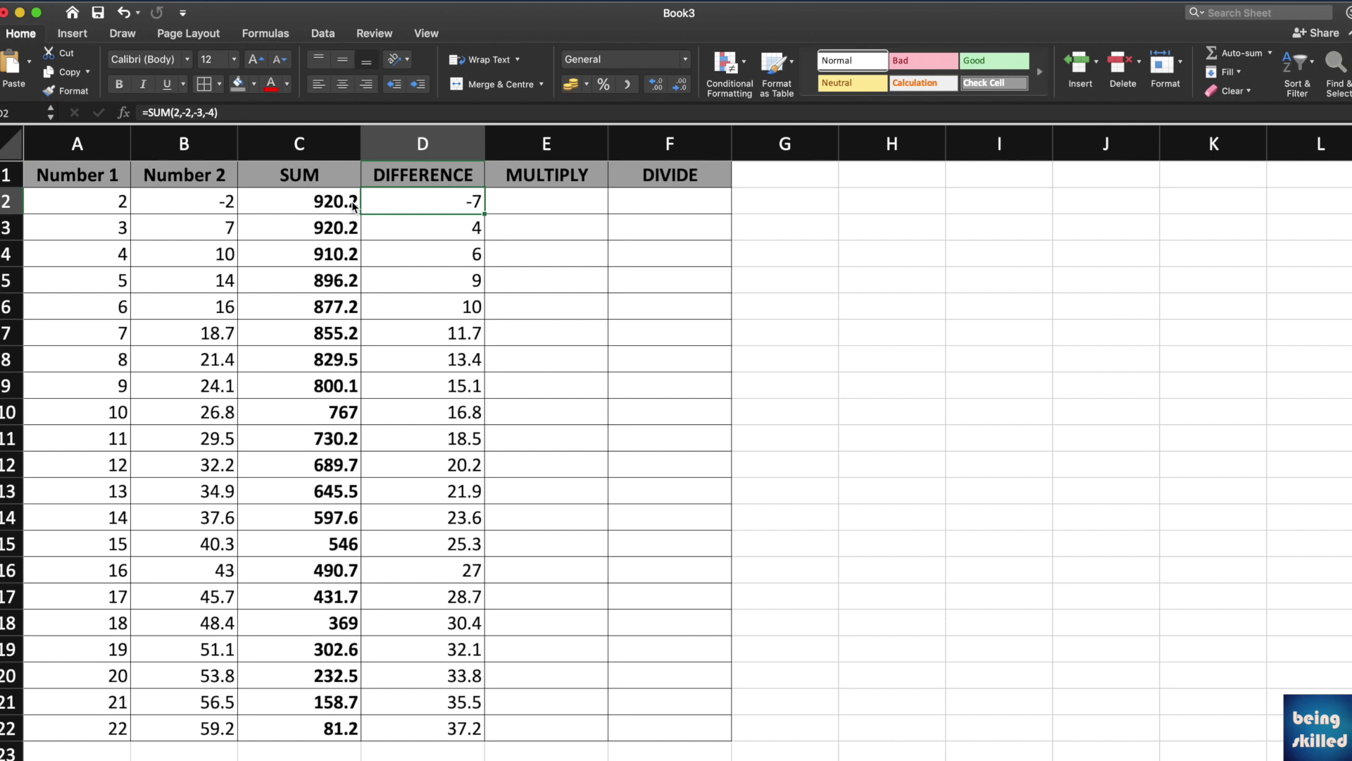
- Enter the formula =A2*B2 in E2 of the MULTIPLY column
{"action": "key", "text": "Right"}
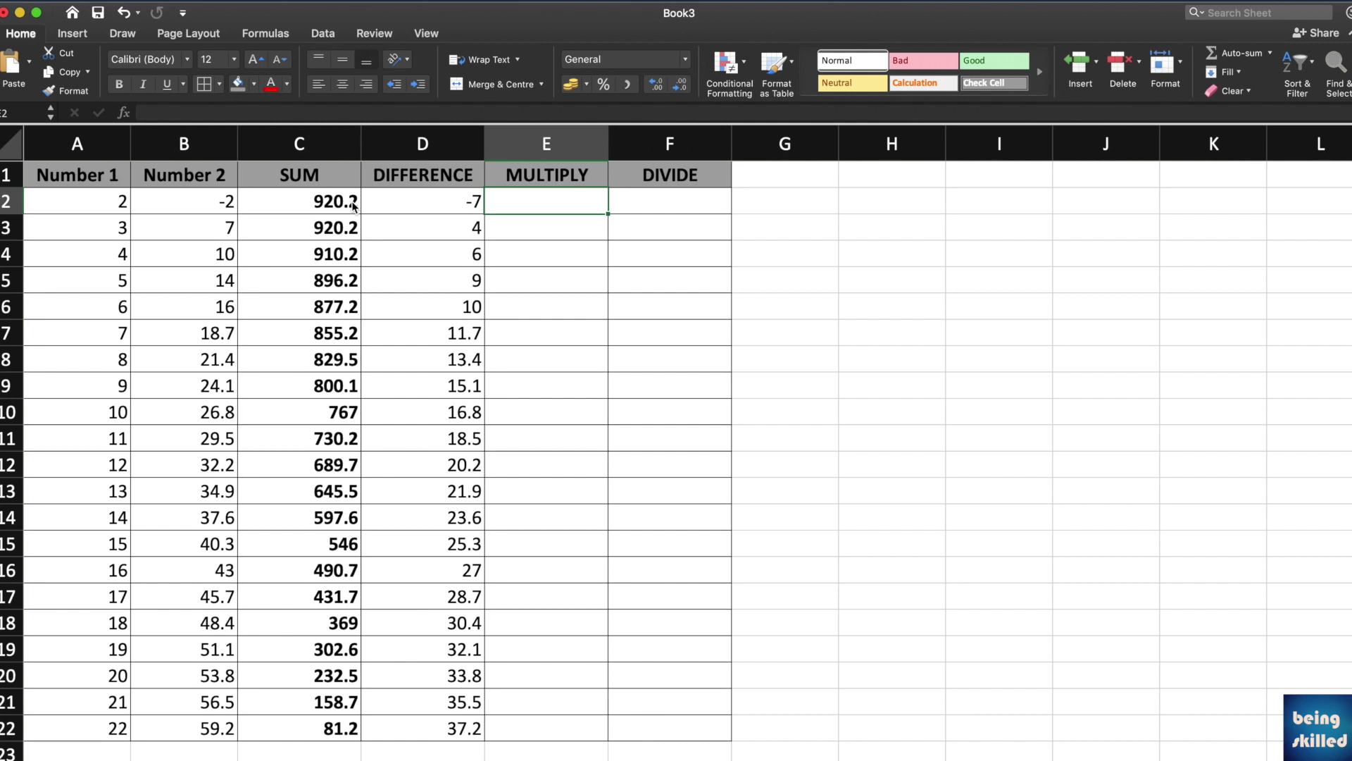
{"action": "type", "text": "="}
{"action": "key", "text": "Left"}
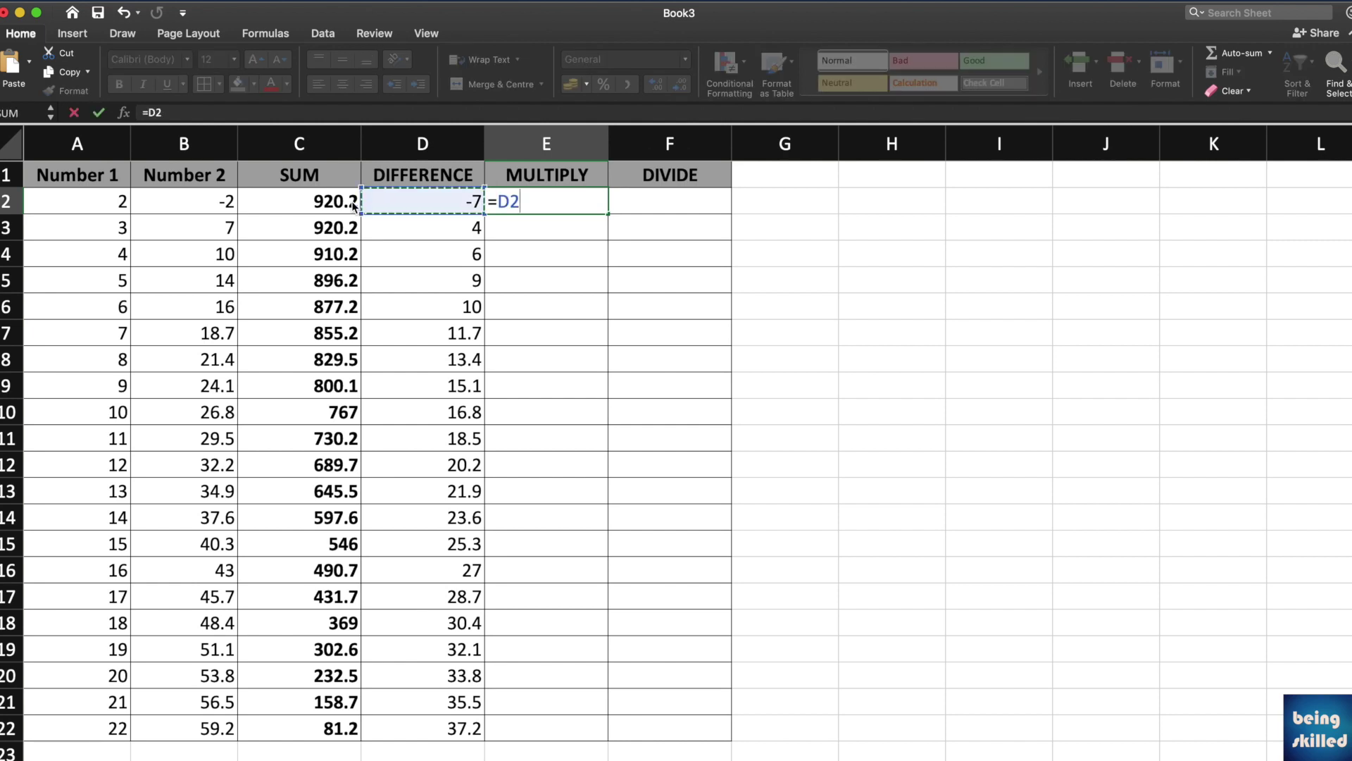
{"action": "key", "text": "Left"}
{"action": "key", "text": "Left"}
{"action": "key", "text": "Left"}
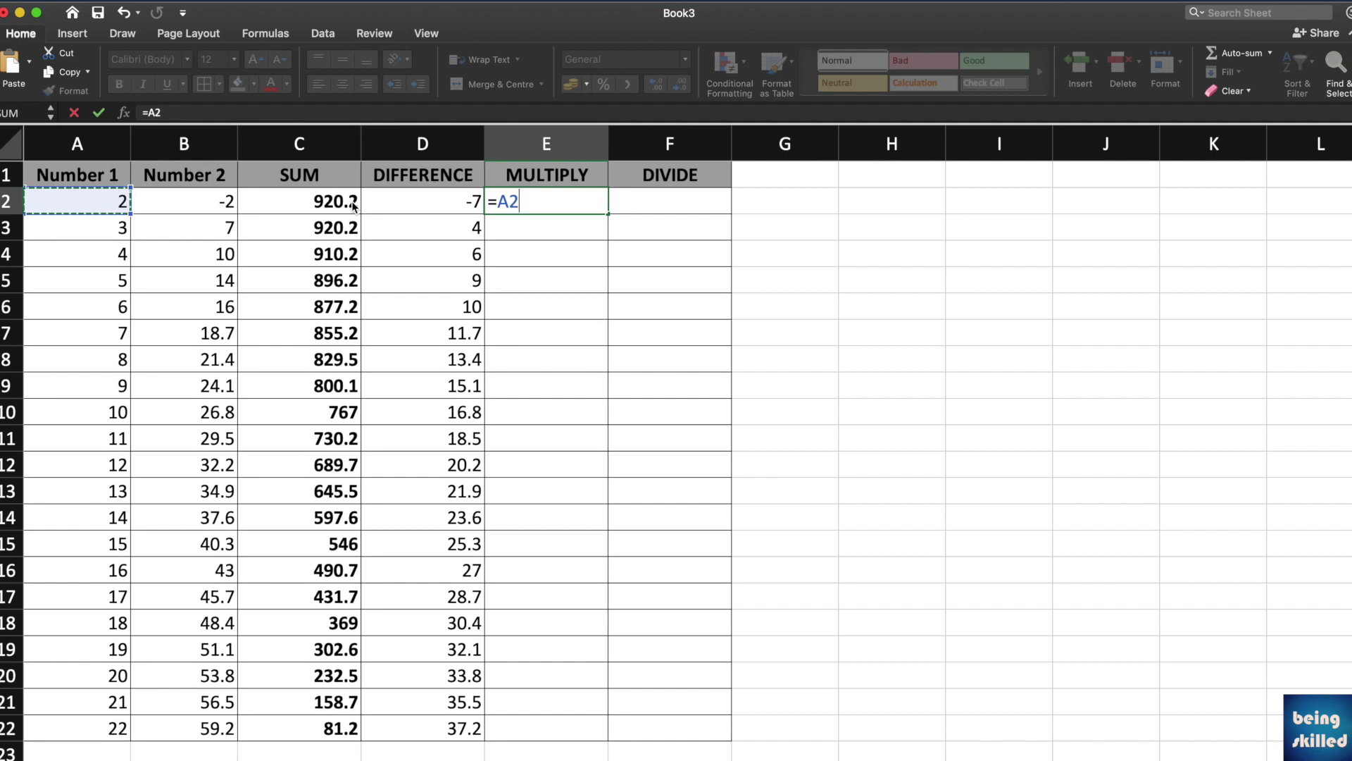
{"action": "key", "text": "XF86AudioMute"}
{"action": "type", "text": "*"}
{"action": "left_click", "coordinate": [197, 204]}
{"action": "key", "text": "Return"}
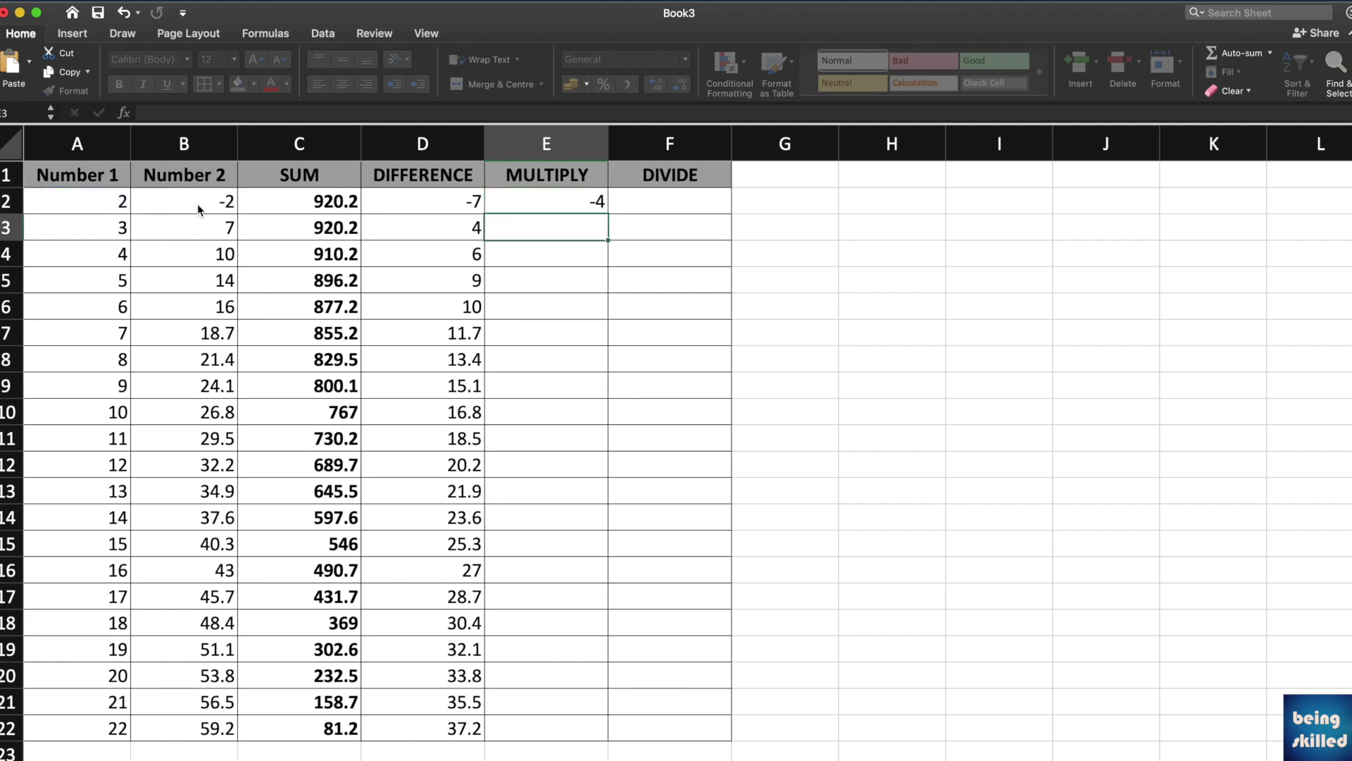
- Set the Number 2 value in B2 to 8 and check the product in E2
{"action": "key", "text": "Left"}
{"action": "key", "text": "Left"}
{"action": "key", "text": "Left"}
{"action": "type", "text": "8"}
{"action": "key", "text": "Return"}
{"action": "key", "text": "Right"}
{"action": "key", "text": "Right"}
{"action": "key", "text": "Right"}
{"action": "key", "text": "Up"}
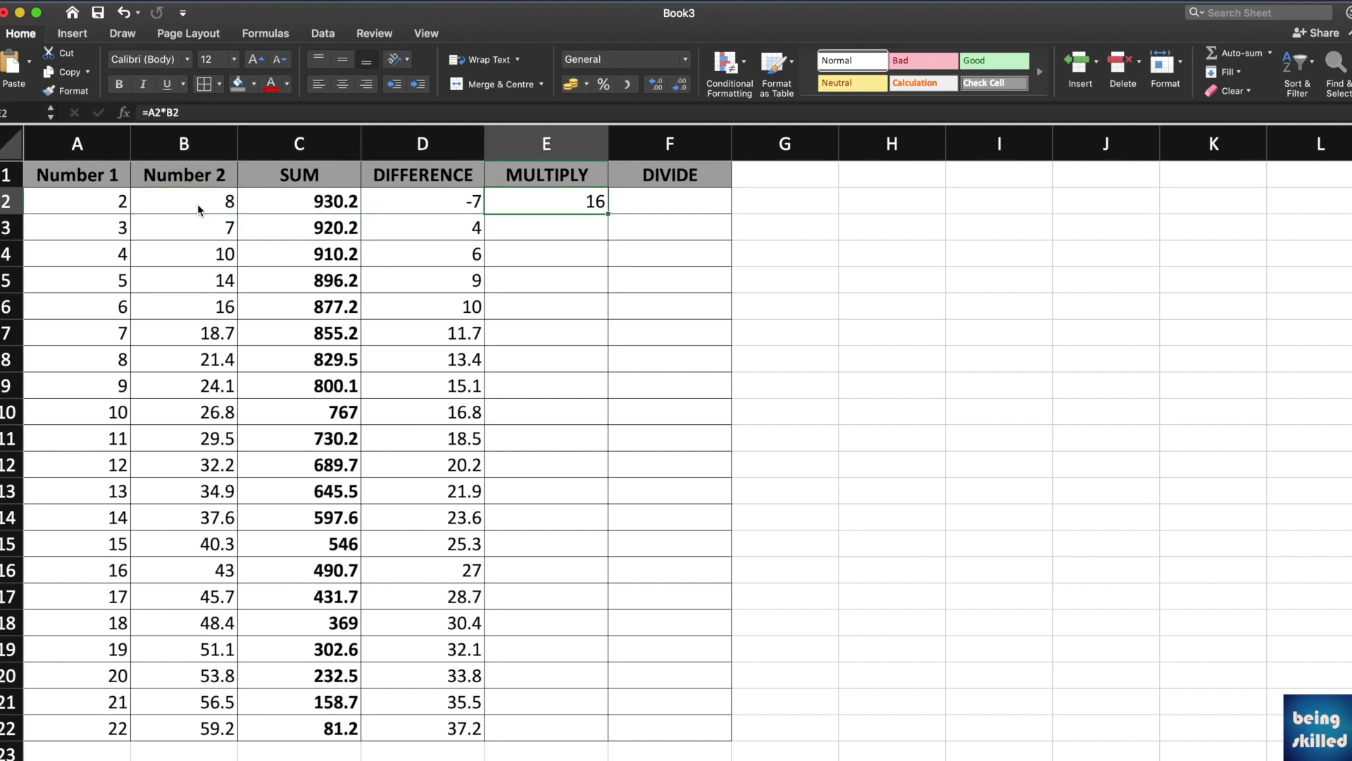
- Re-enter the multiplication formula =A2*B2 in E2 by picking its source cells again
{"action": "type", "text": "="}
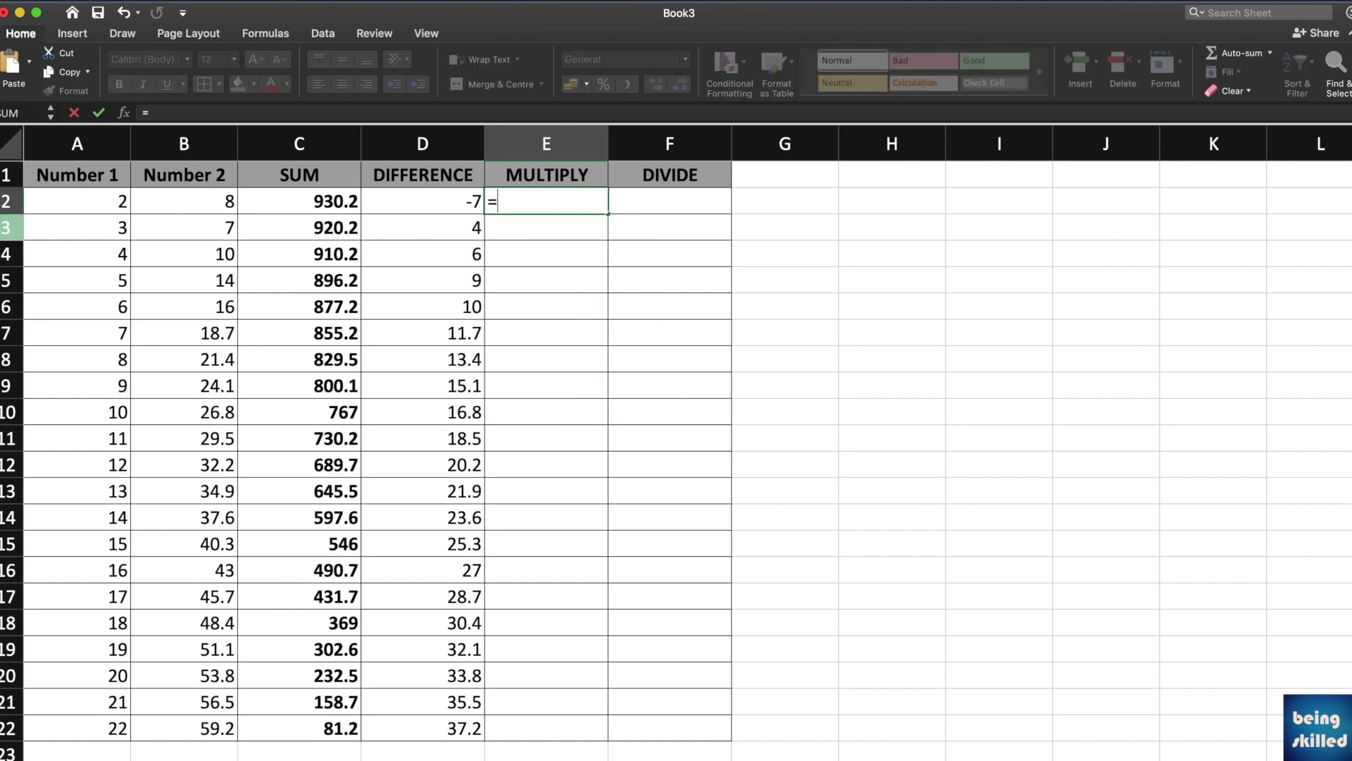
{"action": "left_click", "coordinate": [70, 203]}
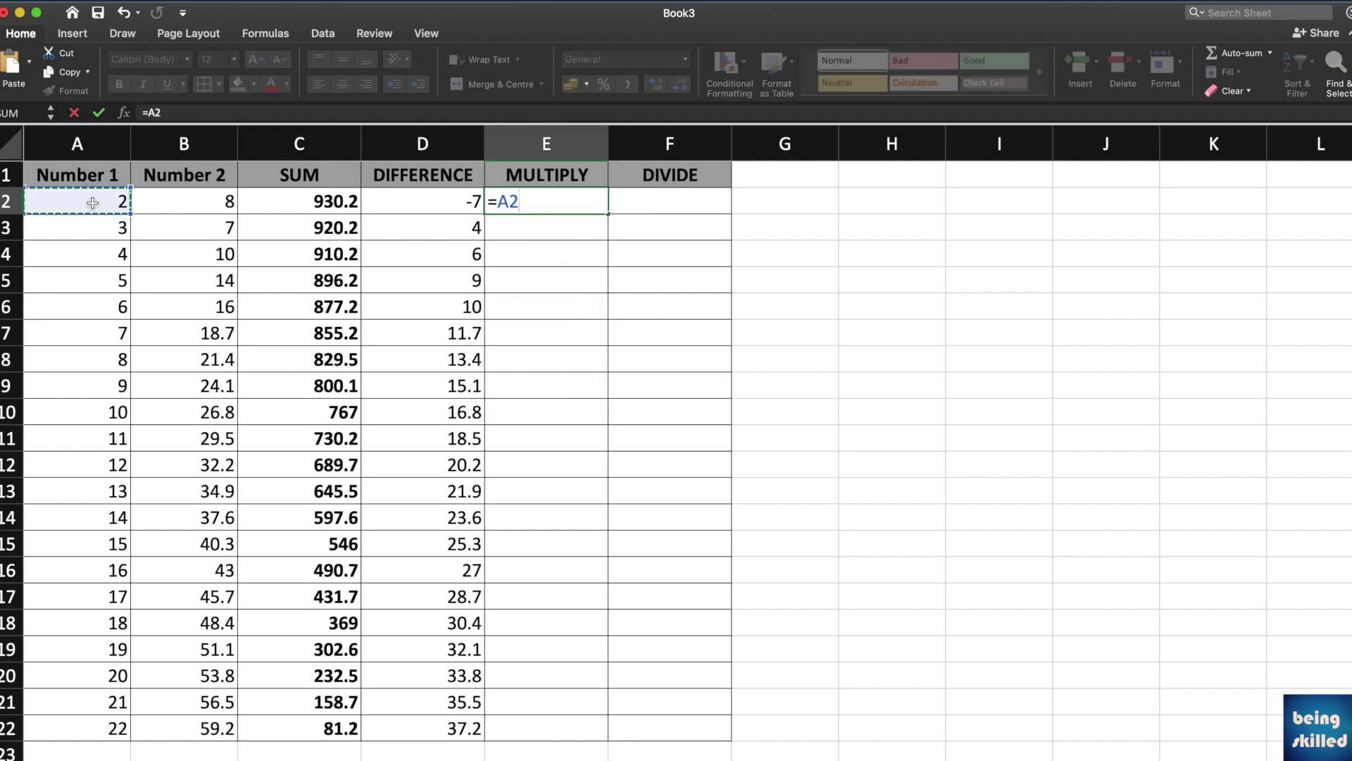
{"action": "type", "text": "*"}
{"action": "key", "text": "Right"}
{"action": "key", "text": "Left"}
{"action": "key", "text": "Left"}
{"action": "key", "text": "Left"}
{"action": "key", "text": "Left"}
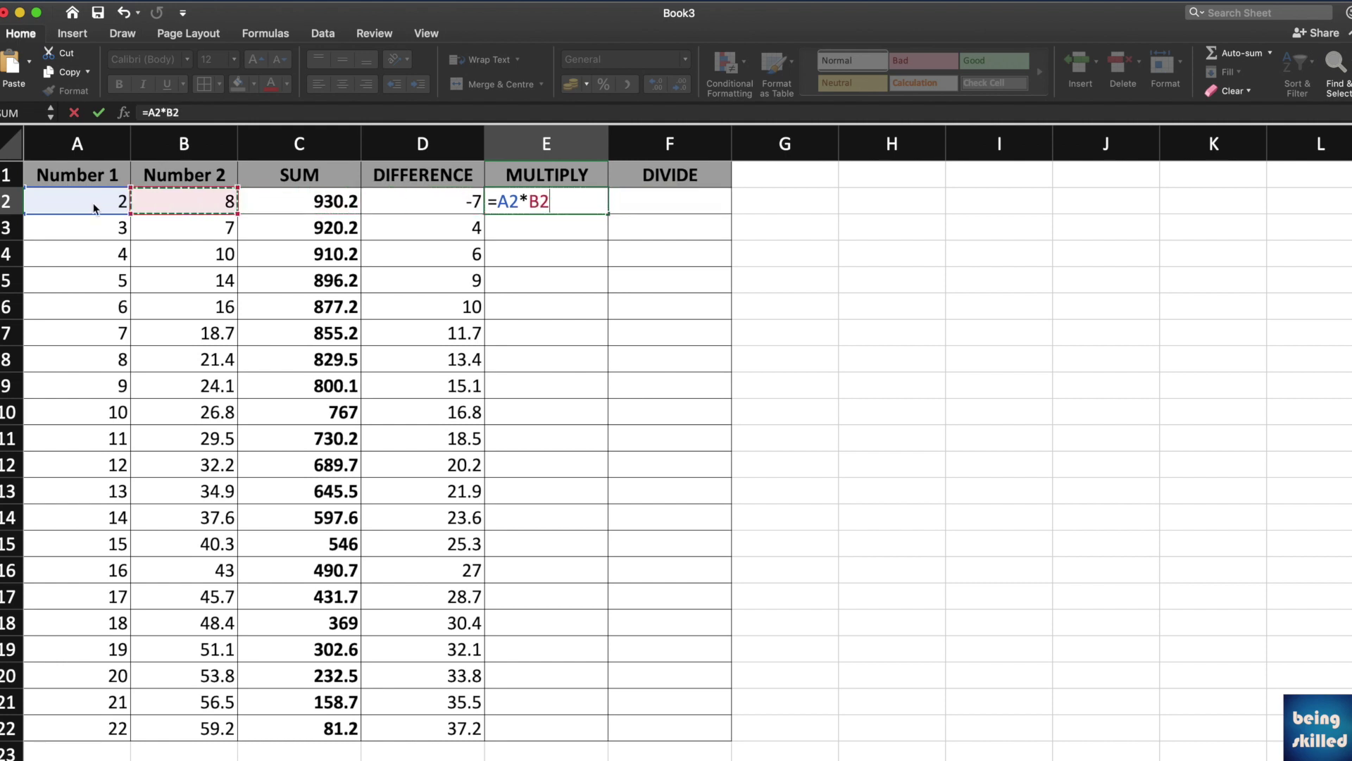
{"action": "key", "text": "Return"}
{"action": "key", "text": "Up"}
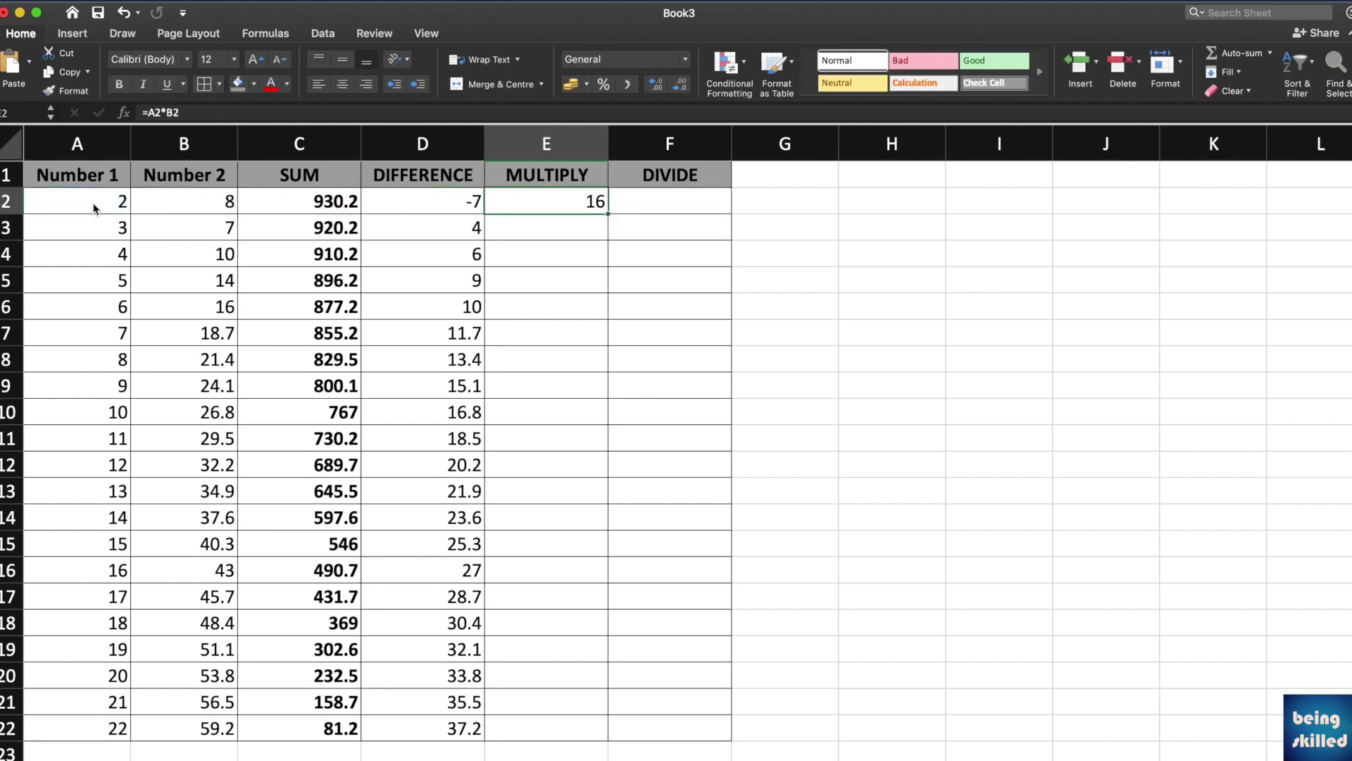
- Replace the formula in E2 with =PRODUCT(A2:B2), using the PRODUCT function on the cell range
{"action": "type", "text": "=produc"}
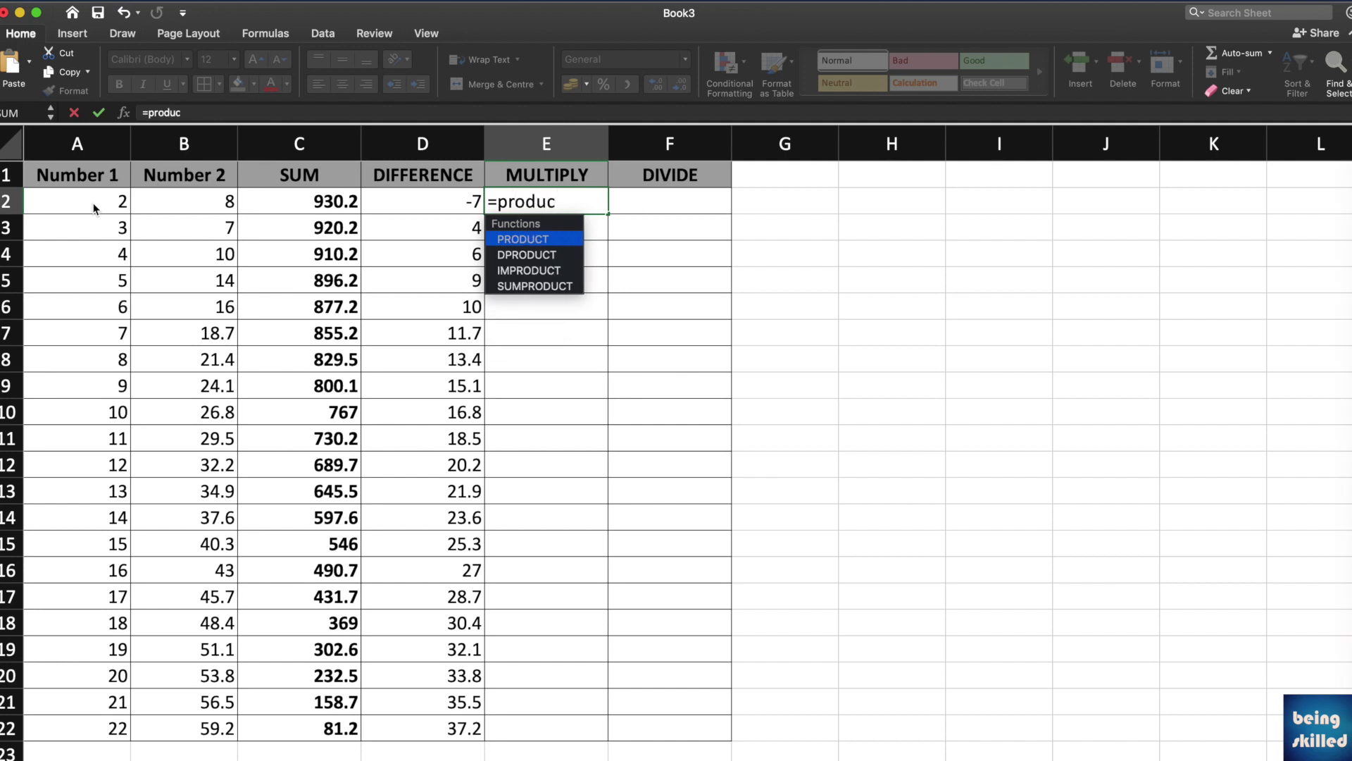
{"action": "key", "text": "Tab"}
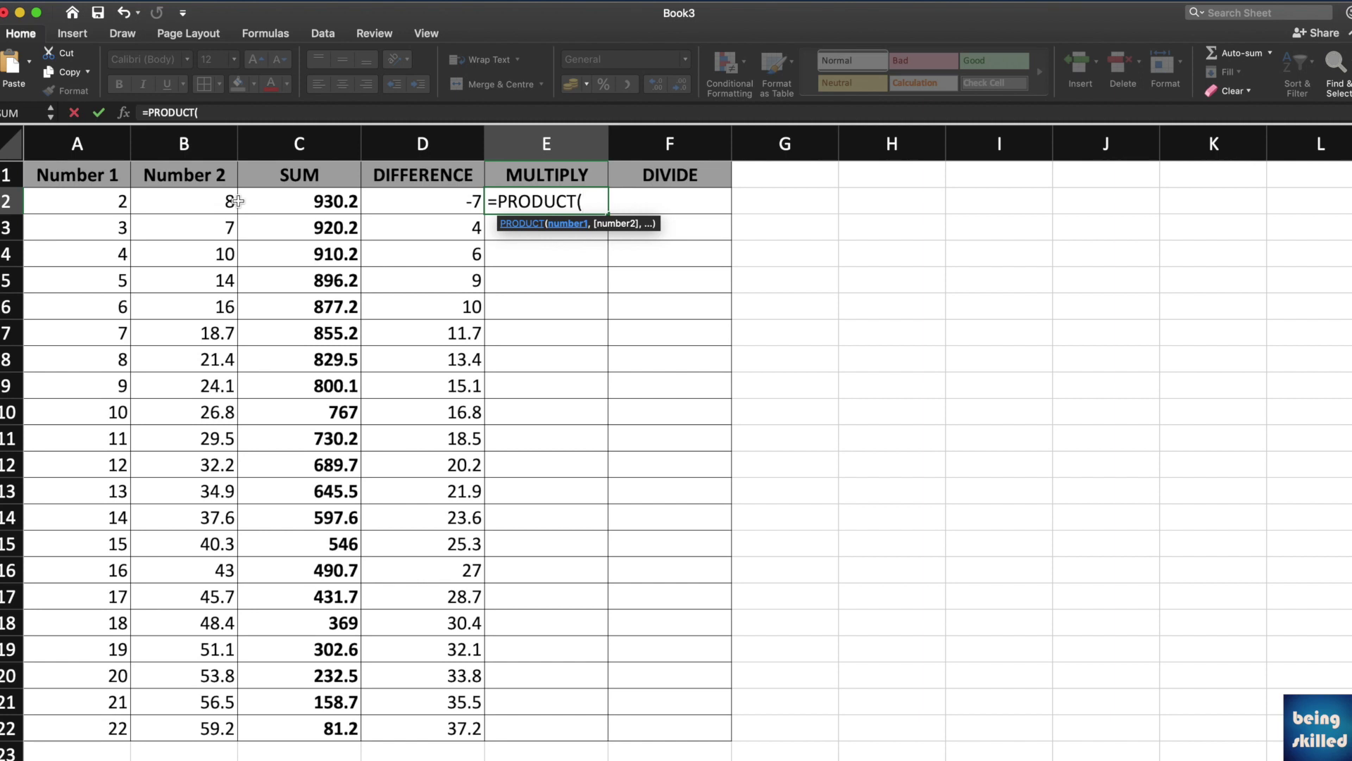
{"action": "left_click", "coordinate": [114, 208]}
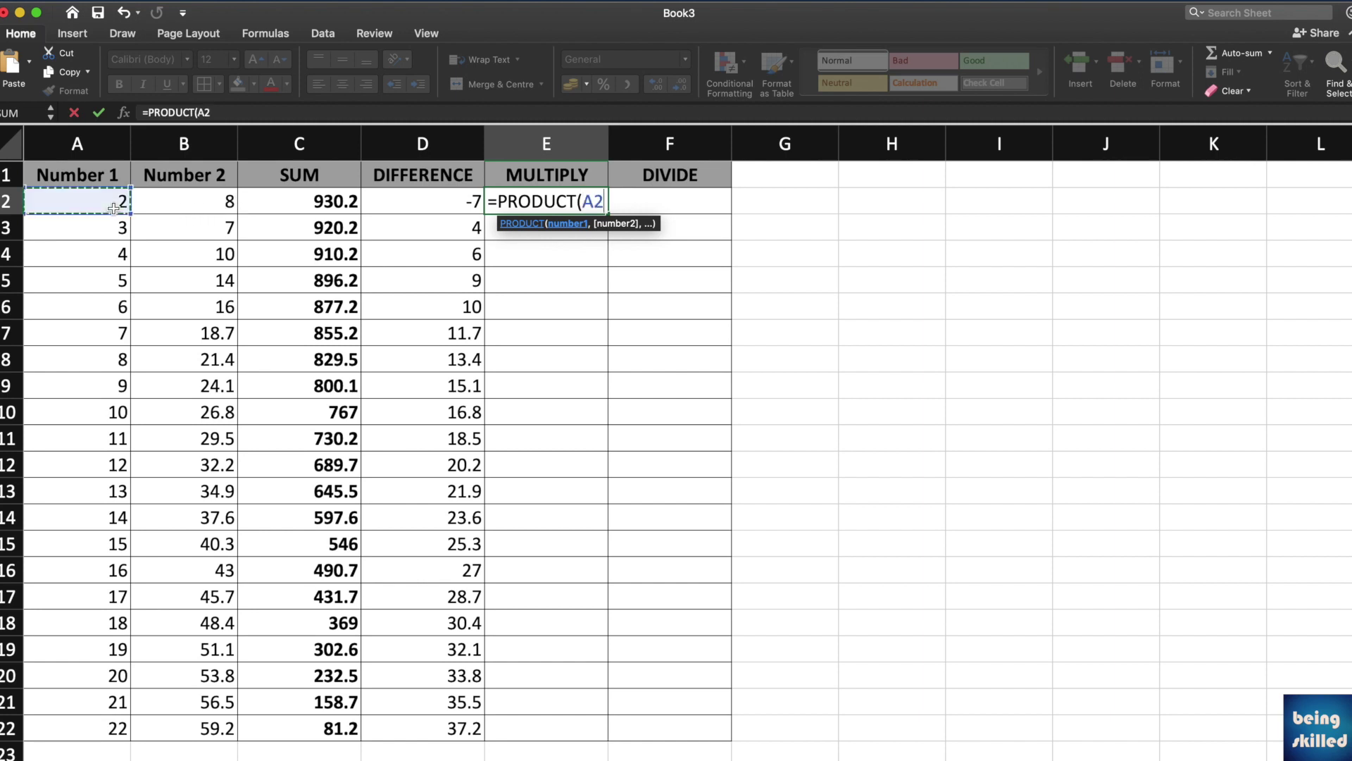
{"action": "left_click", "coordinate": [205, 205], "text": "shift"}
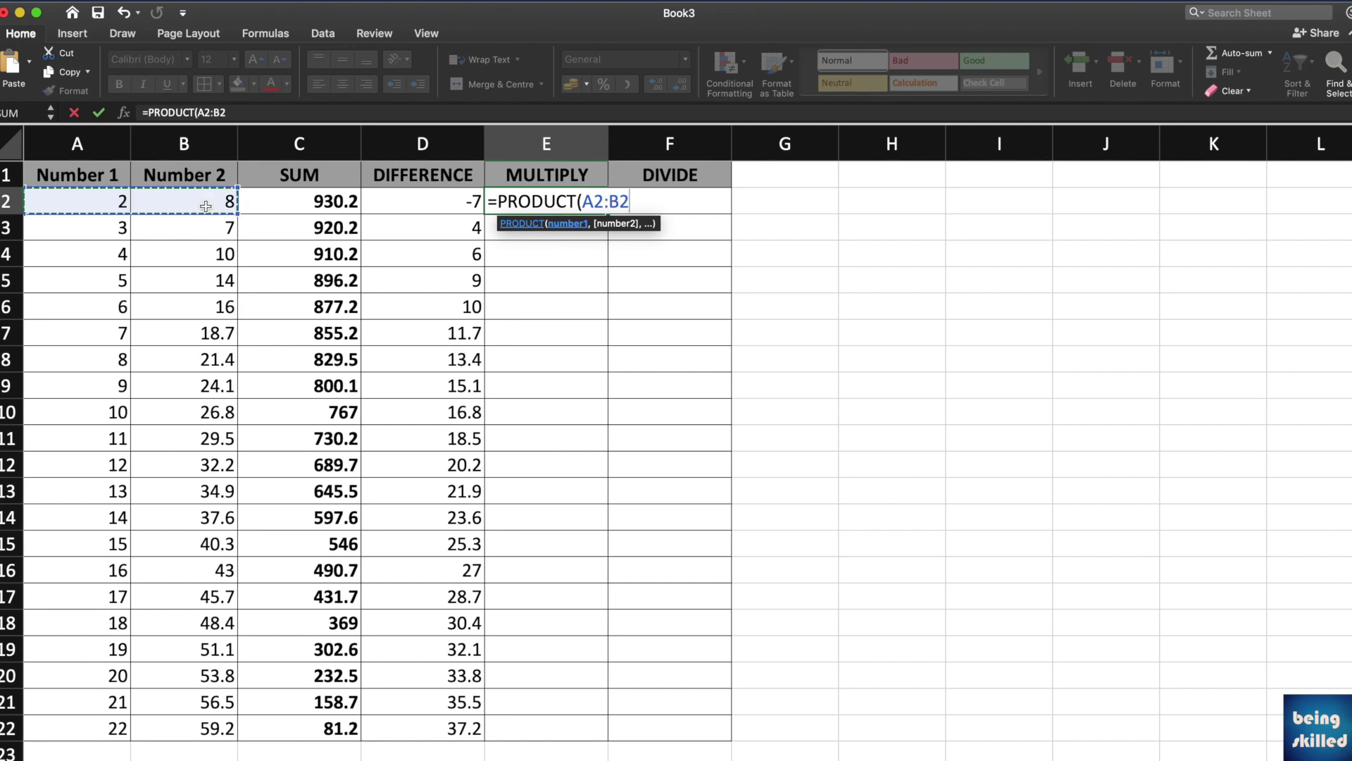
{"action": "key", "text": "Return"}
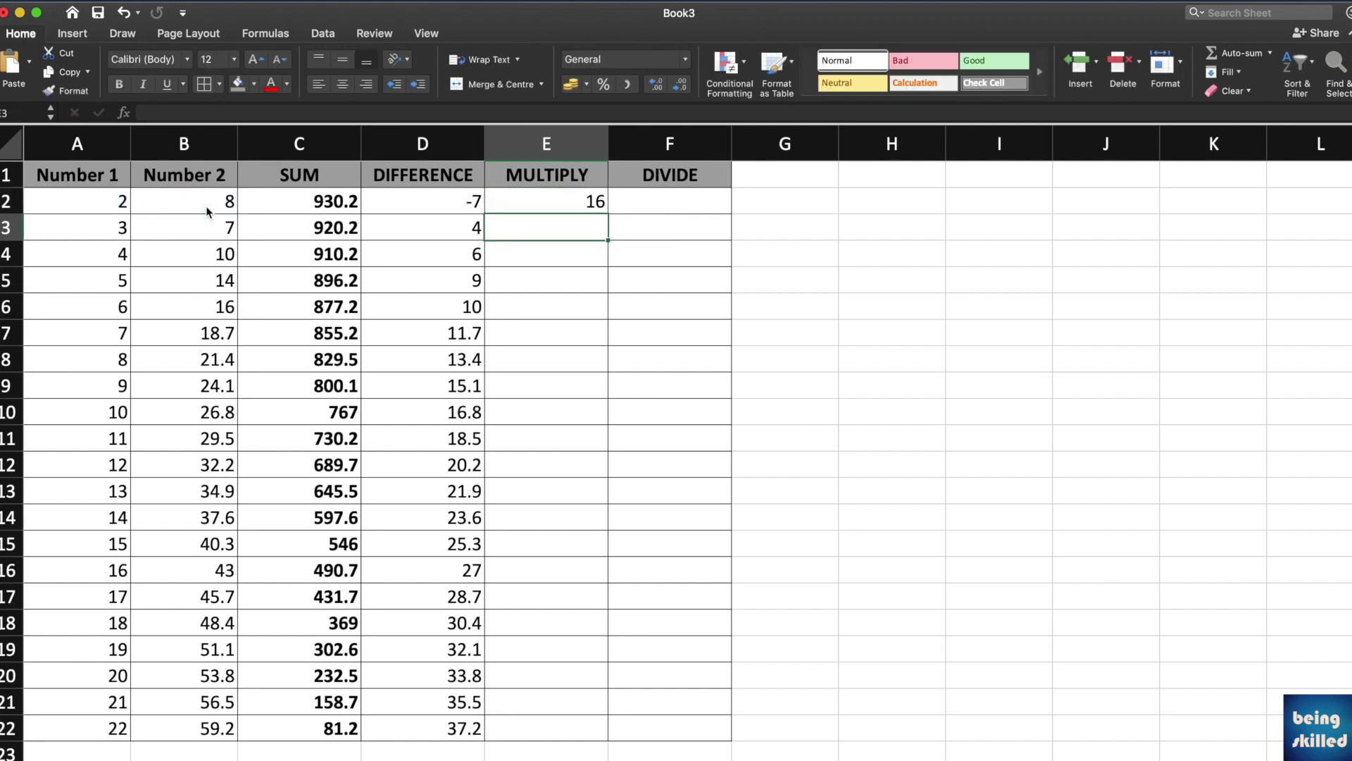
- Rewrite the formula in E2 as =PRODUCT(A2,B2), giving the two cells as separate arguments
{"action": "key", "text": "Up"}
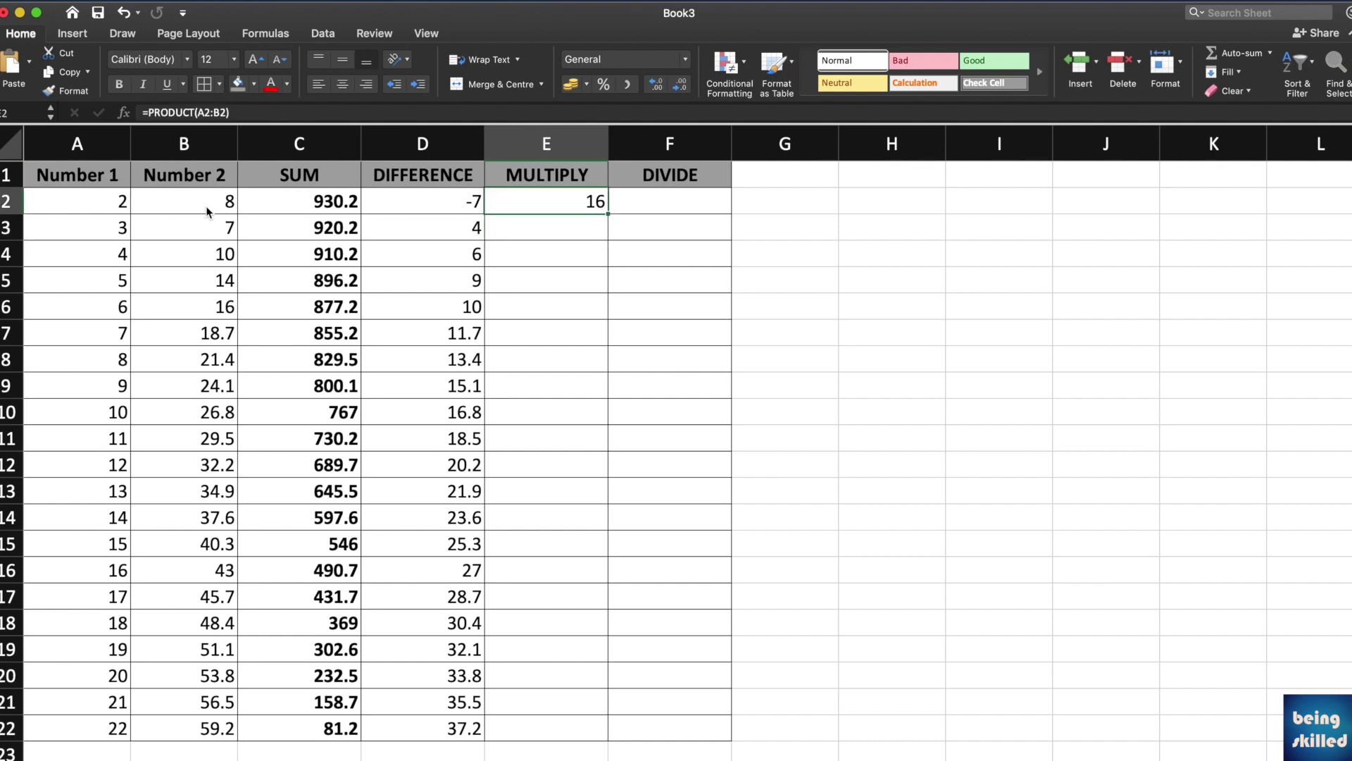
{"action": "type", "text": "=prod"}
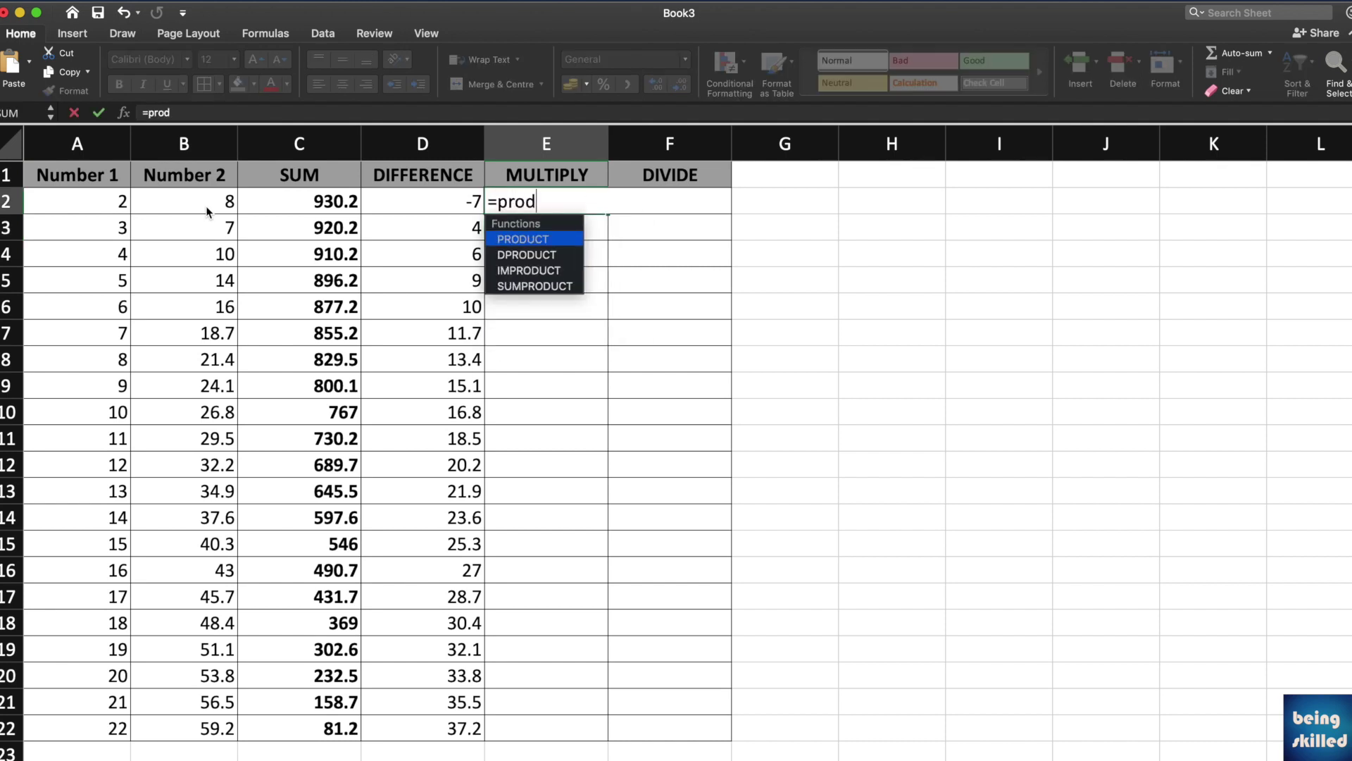
{"action": "key", "text": "Tab"}
{"action": "left_click", "coordinate": [115, 205]}
{"action": "type", "text": ","}
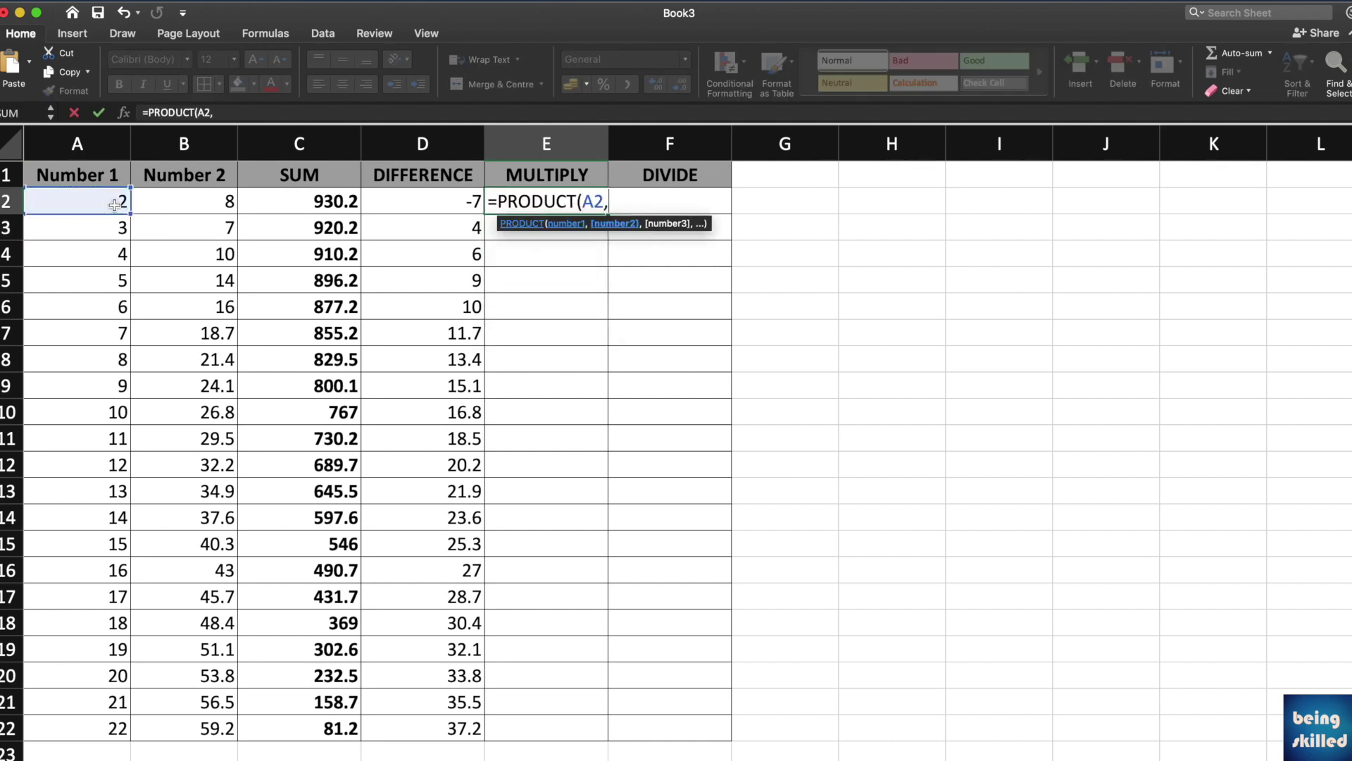
{"action": "left_click", "coordinate": [205, 203]}
{"action": "key", "text": "Return"}
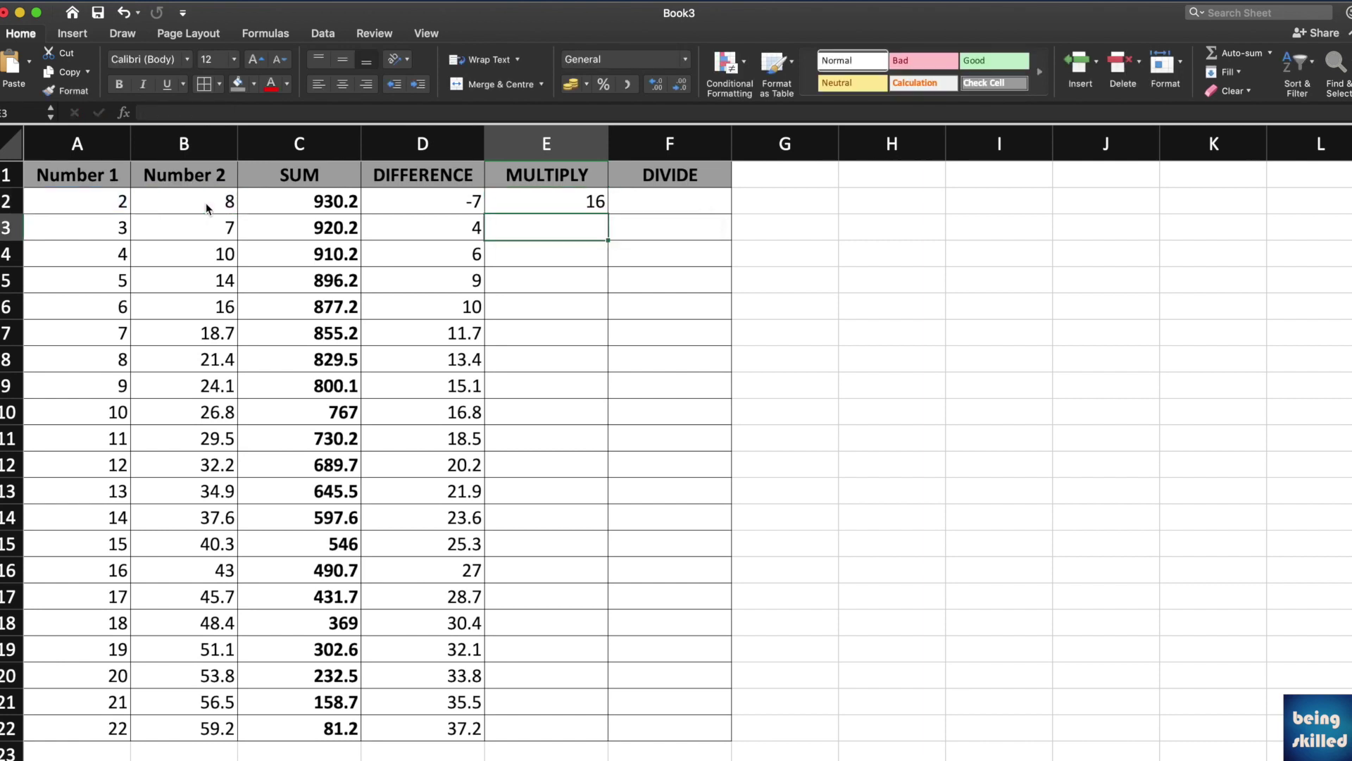
- Fill the PRODUCT formula from E2 down the MULTIPLY column to E22 and check the copied formula in E16
{"action": "key", "text": "Up"}
{"action": "left_click_drag", "start_coordinate": [134, 204], "coordinate": [218, 204]}
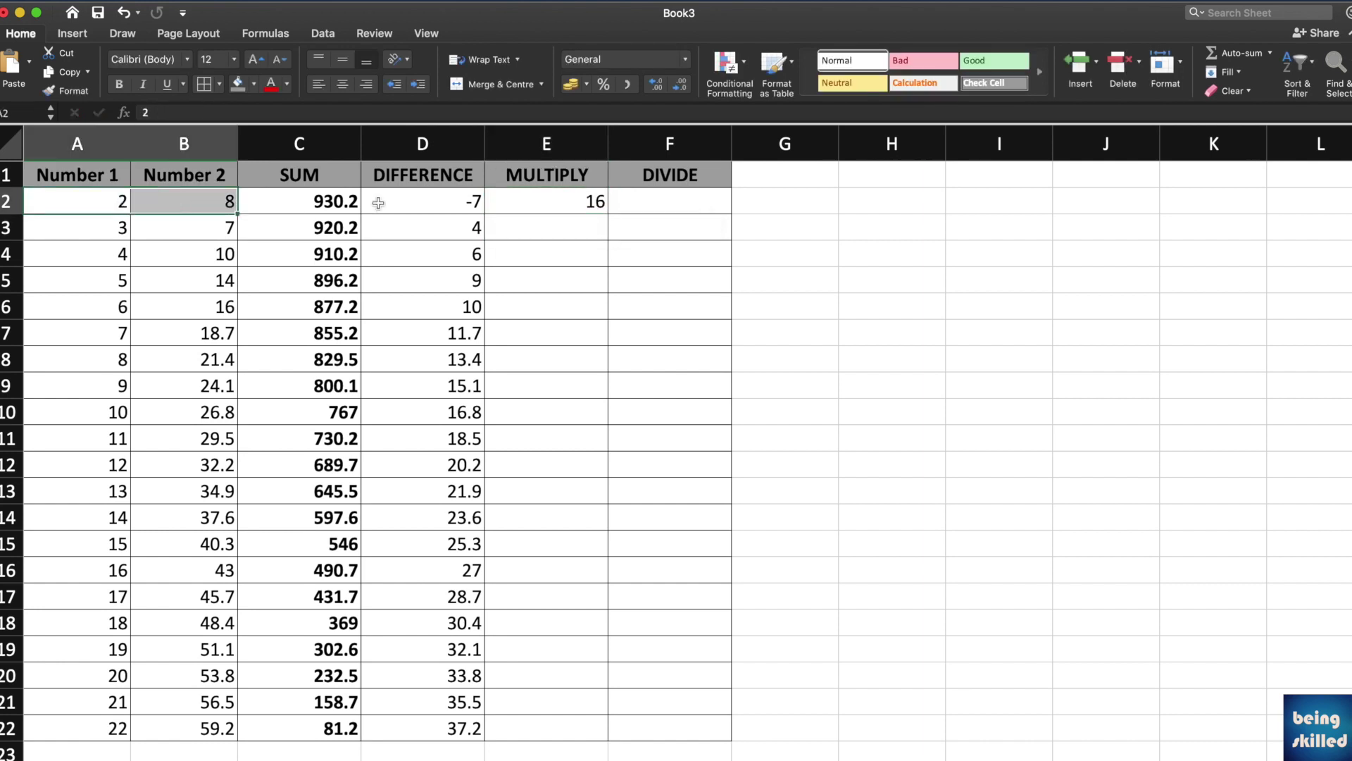
{"action": "left_click", "coordinate": [577, 202]}
{"action": "left_click_drag", "start_coordinate": [607, 213], "coordinate": [585, 488]}
{"action": "double_click", "coordinate": [553, 303]}
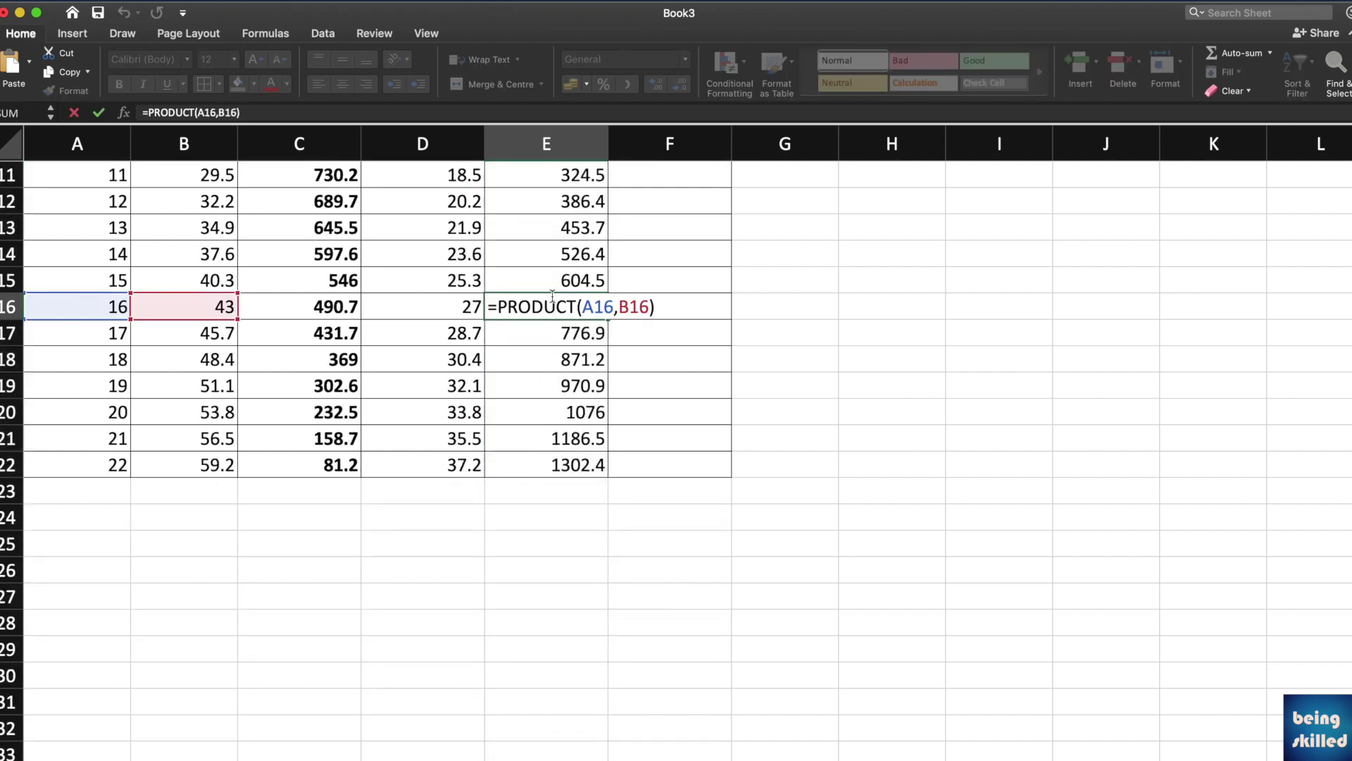
{"action": "key", "text": "Escape"}
{"action": "scroll", "coordinate": [553, 296], "scroll_direction": "up", "scroll_amount": 5}
- Examine the copied formulas at the start and end of the MULTIPLY column for their relative cell references
{"action": "left_click", "coordinate": [553, 291]}
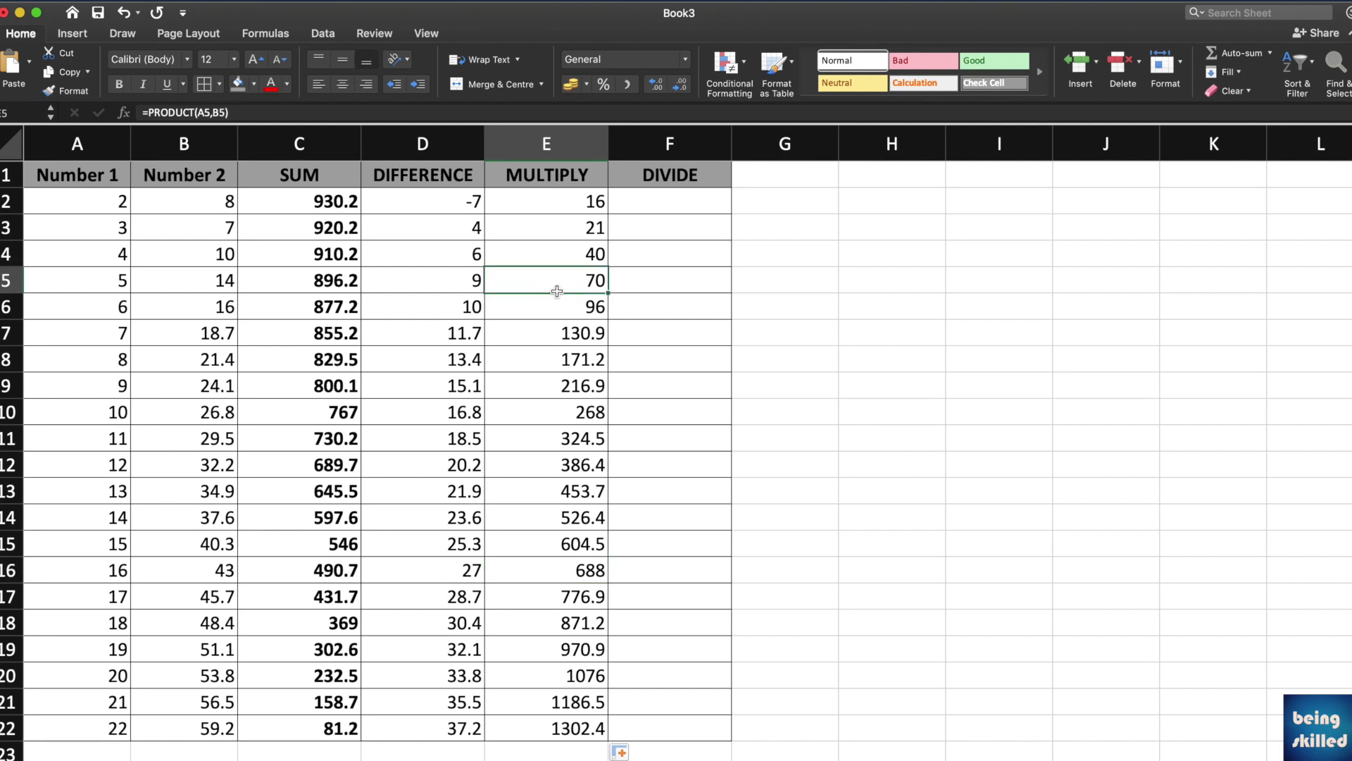
{"action": "key", "text": "Up"}
{"action": "key", "text": "Up"}
{"action": "key", "text": "Up"}
{"action": "key", "text": "Up"}
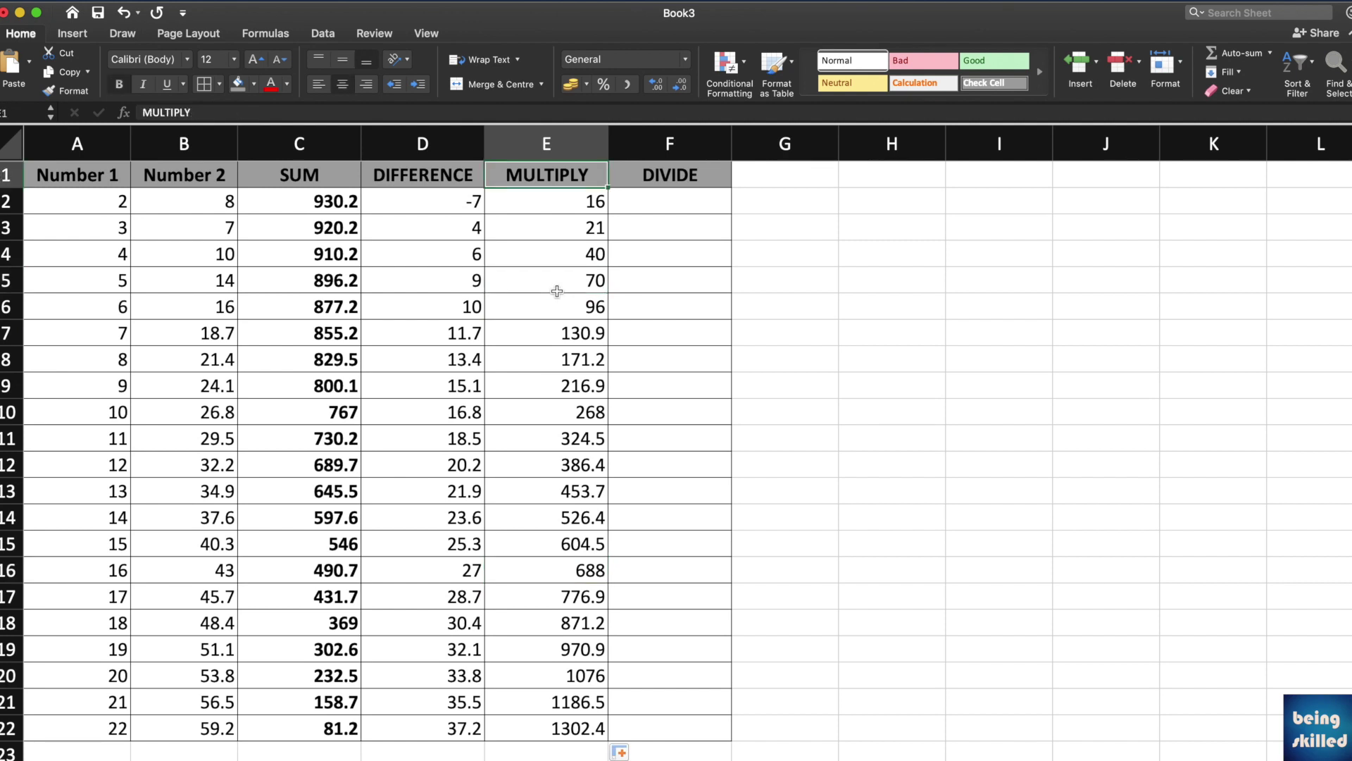
{"action": "key", "text": "ctrl+Down"}
{"action": "key", "text": "Up"}
{"action": "key", "text": "Up"}
{"action": "key", "text": "Up"}
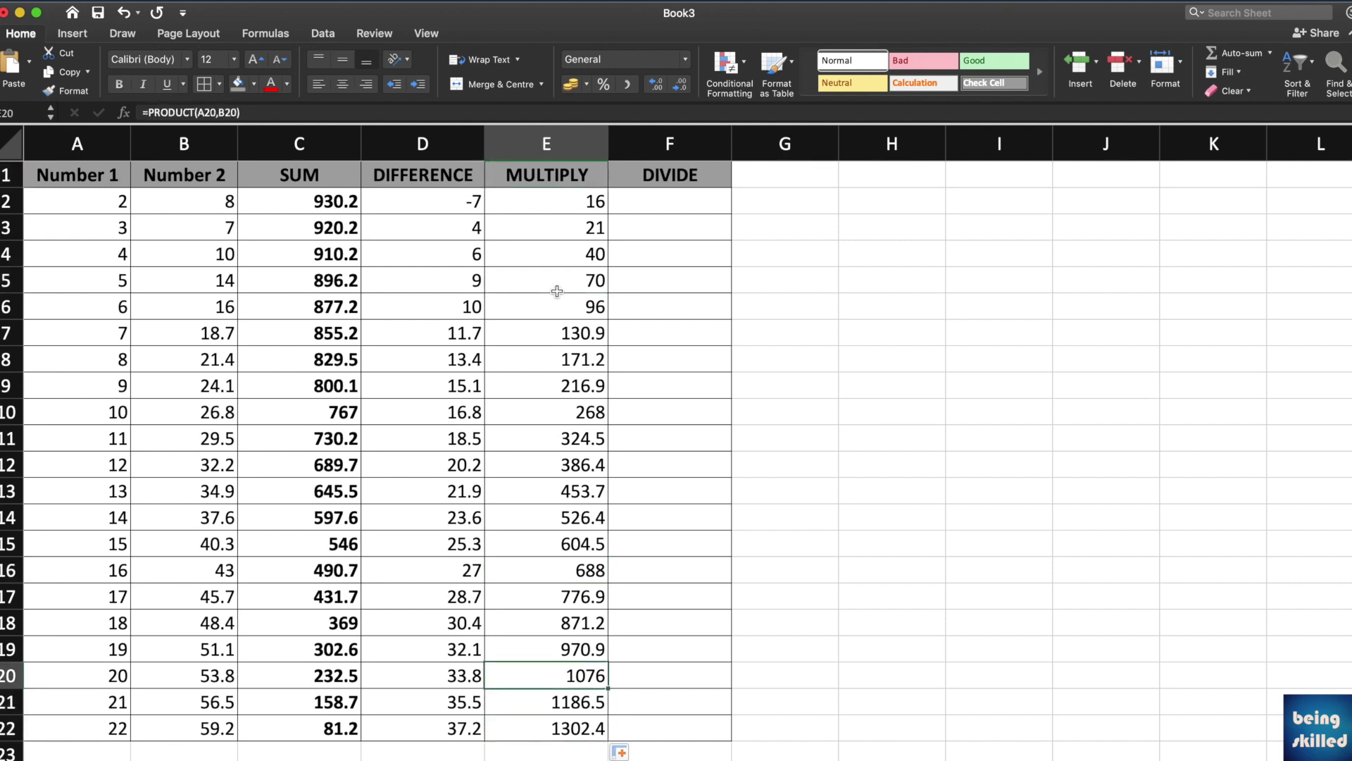
- Enter the formula =PRODUCT(A2:A9) in G3 to multiply a range of Number 1 values
{"action": "left_click", "coordinate": [796, 221]}
{"action": "type", "text": "="}
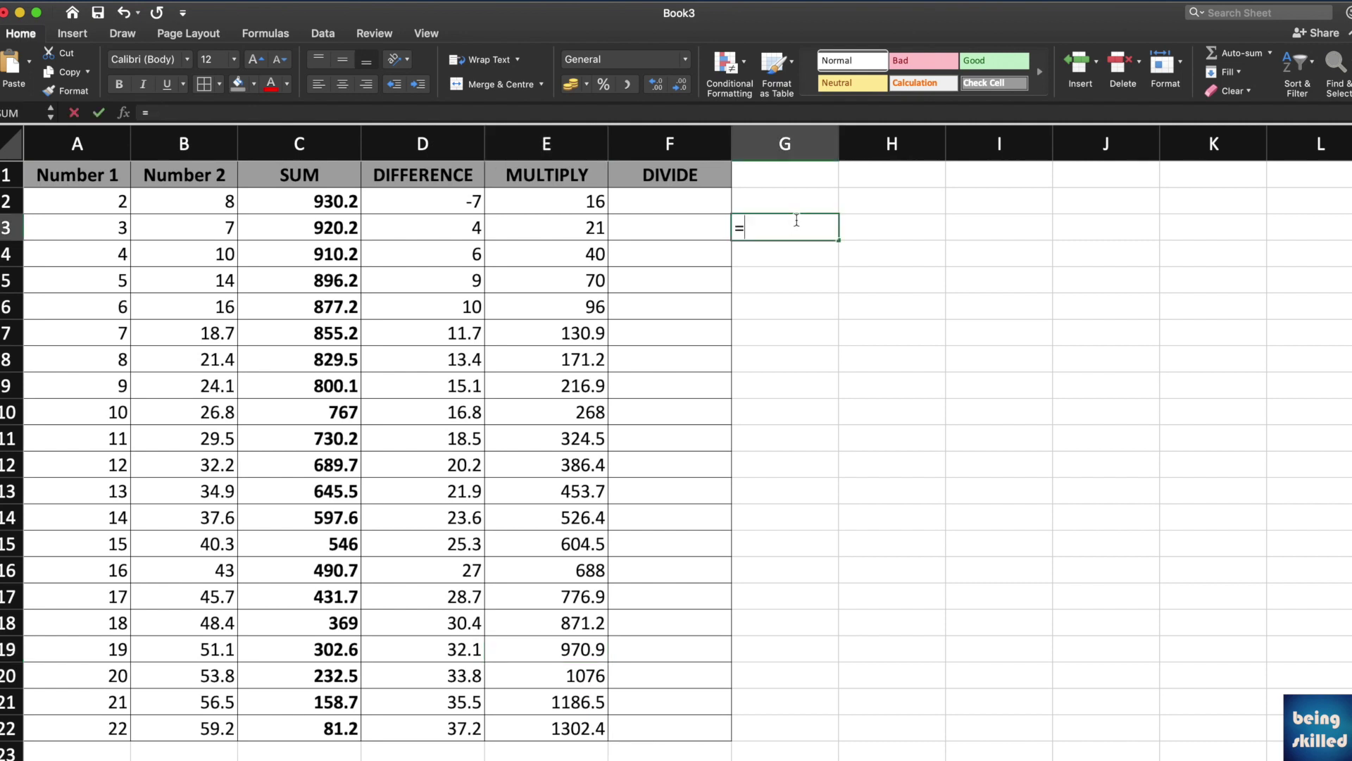
{"action": "type", "text": "pro"}
{"action": "key", "text": "BackSpace"}
{"action": "type", "text": "roduc"}
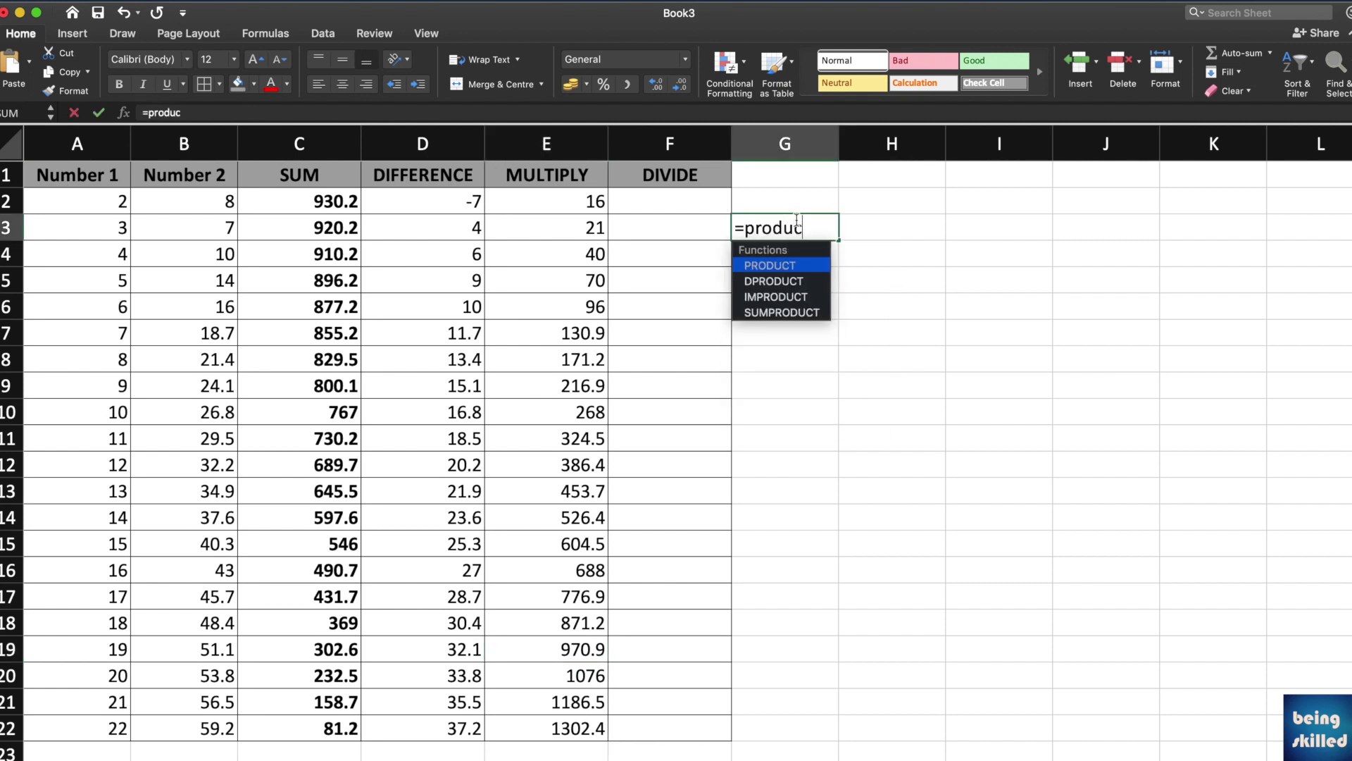
{"action": "key", "text": "Tab"}
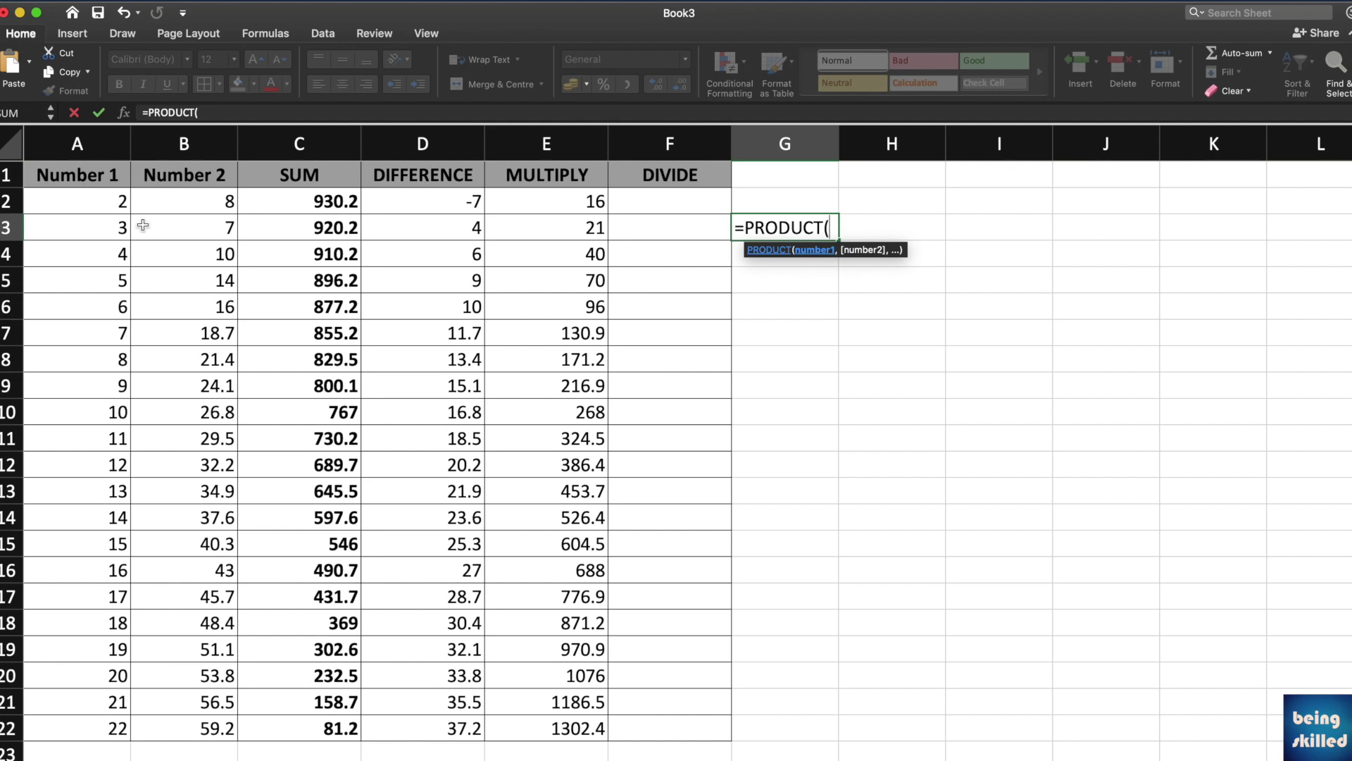
{"action": "left_click_drag", "start_coordinate": [112, 202], "coordinate": [110, 389]}
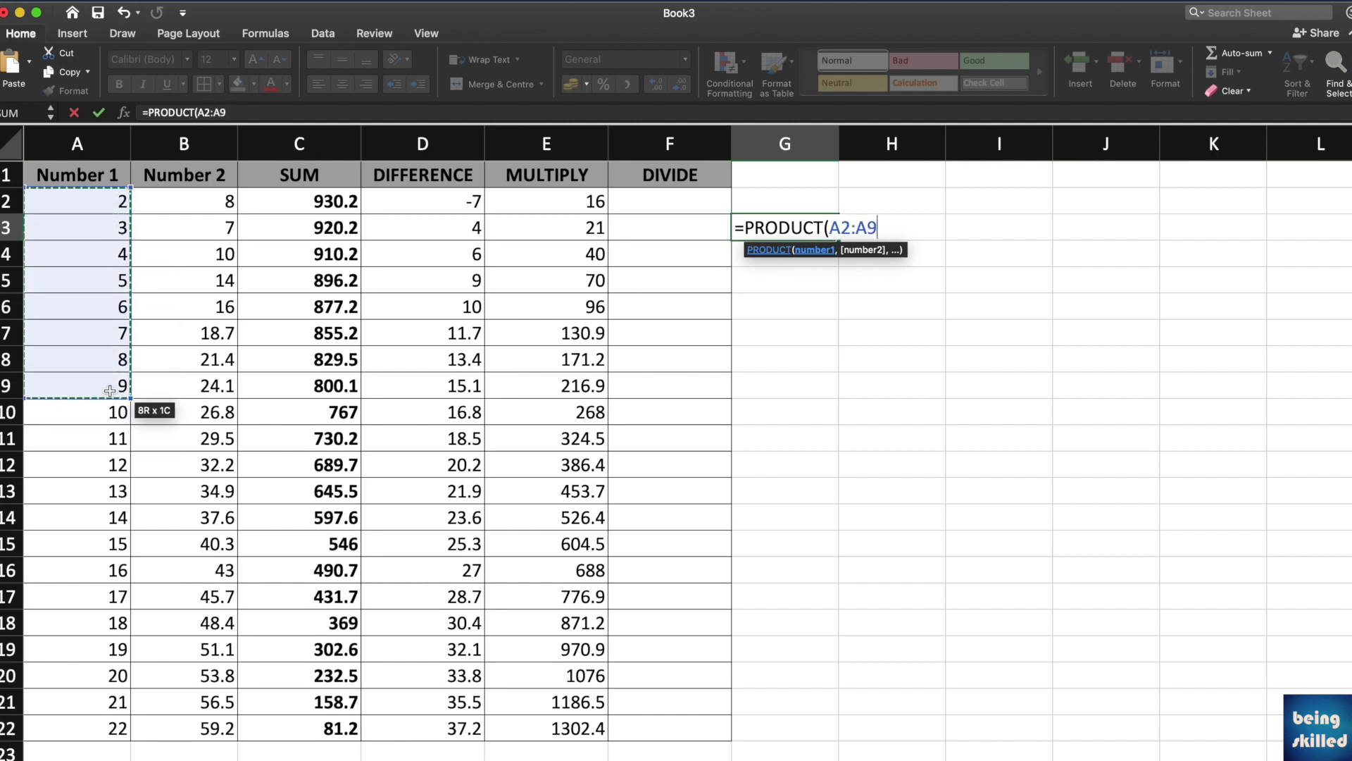
{"action": "key", "text": "Return"}
- Replace the formula in G3 with =SUM(A2:A22) to add all the Number 1 values
{"action": "key", "text": "Up"}
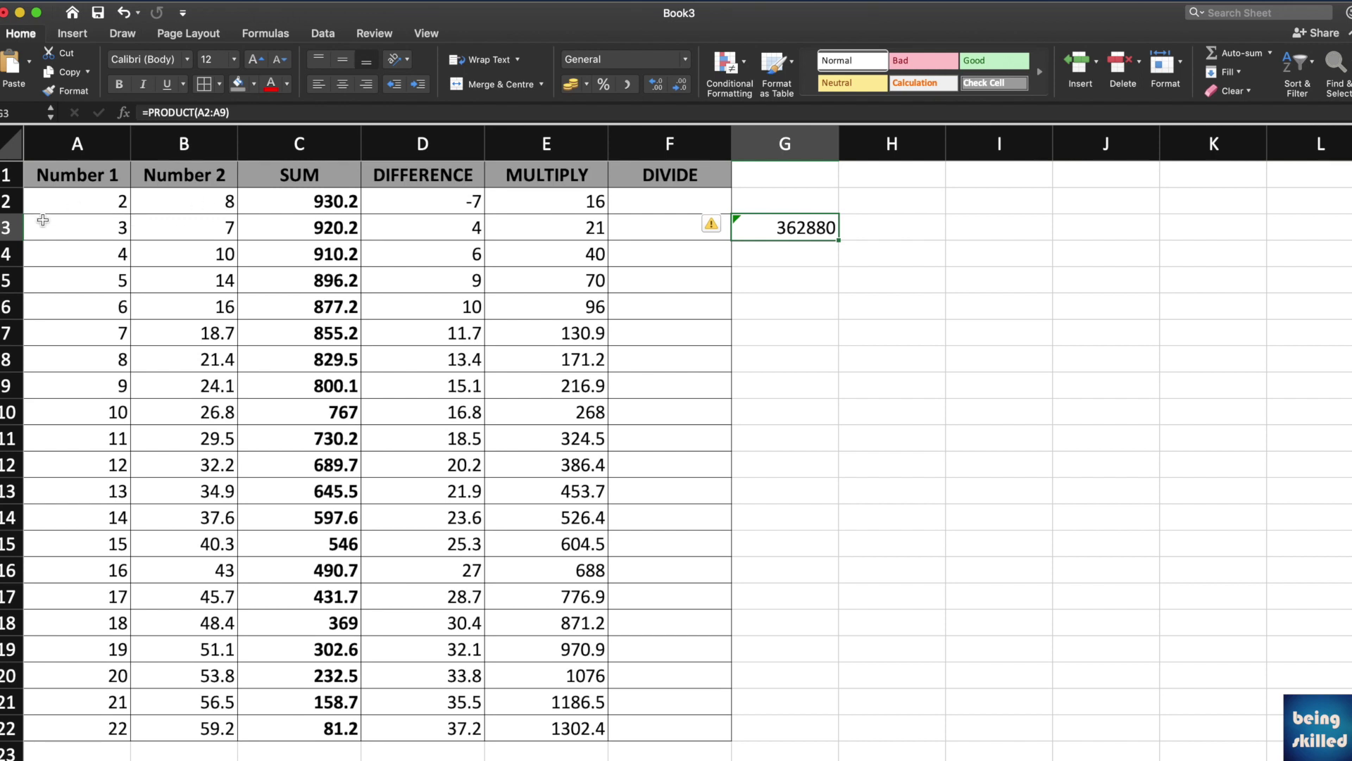
{"action": "type", "text": "=sum("}
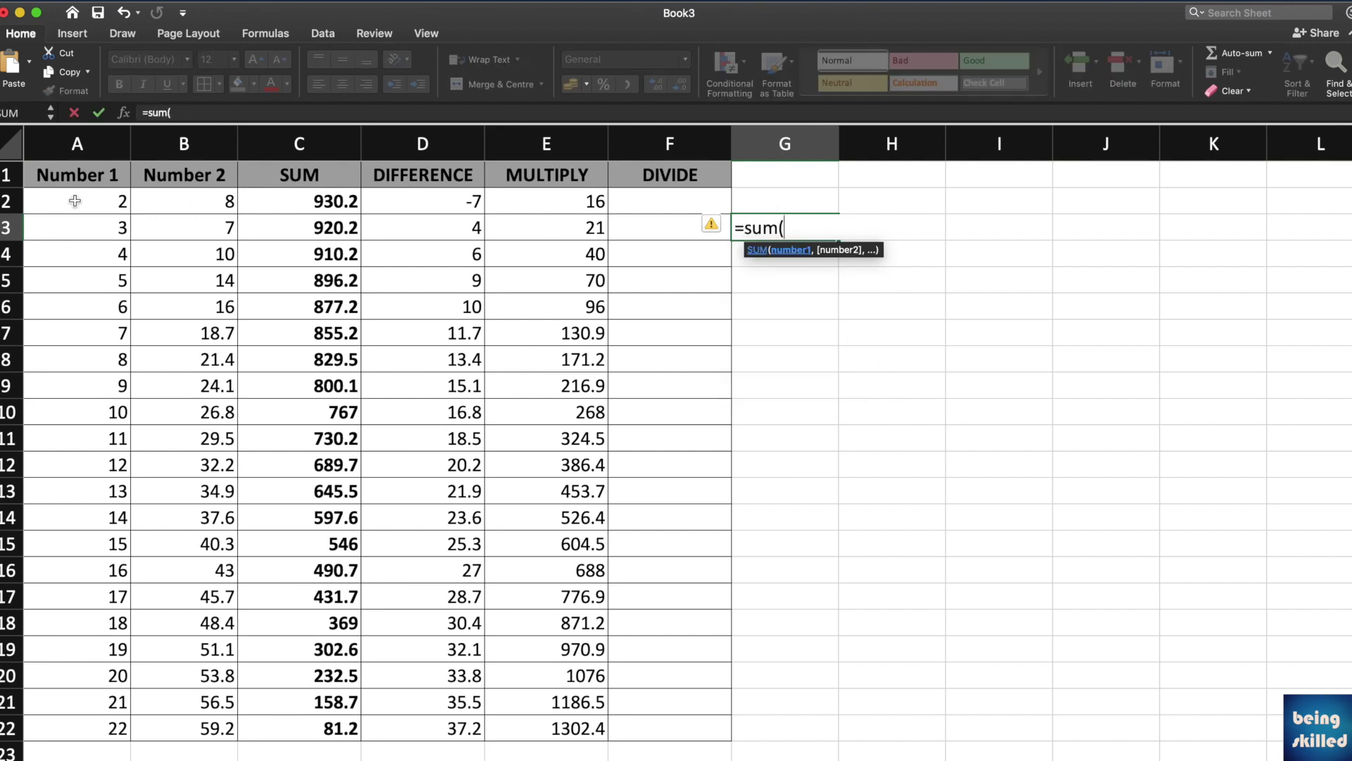
{"action": "left_click_drag", "start_coordinate": [75, 201], "coordinate": [99, 718]}
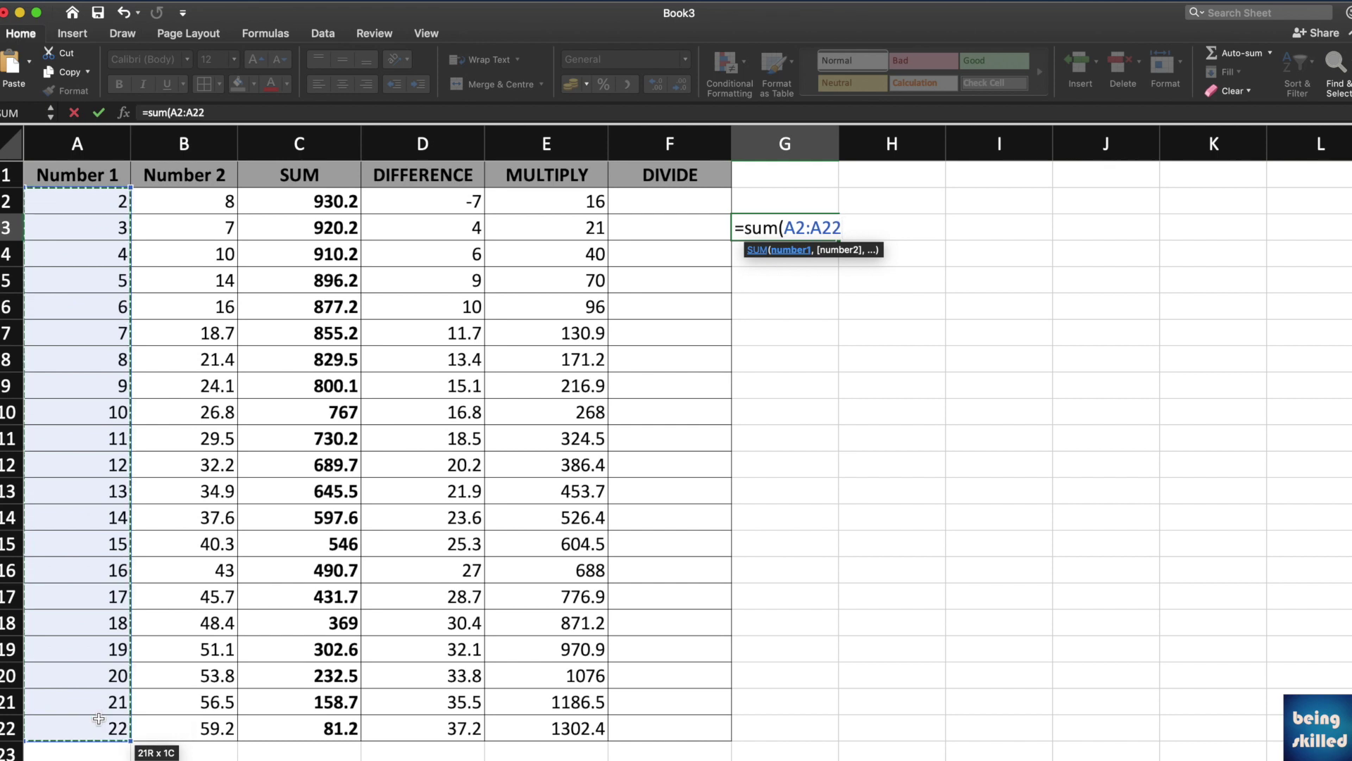
{"action": "key", "text": "Return"}
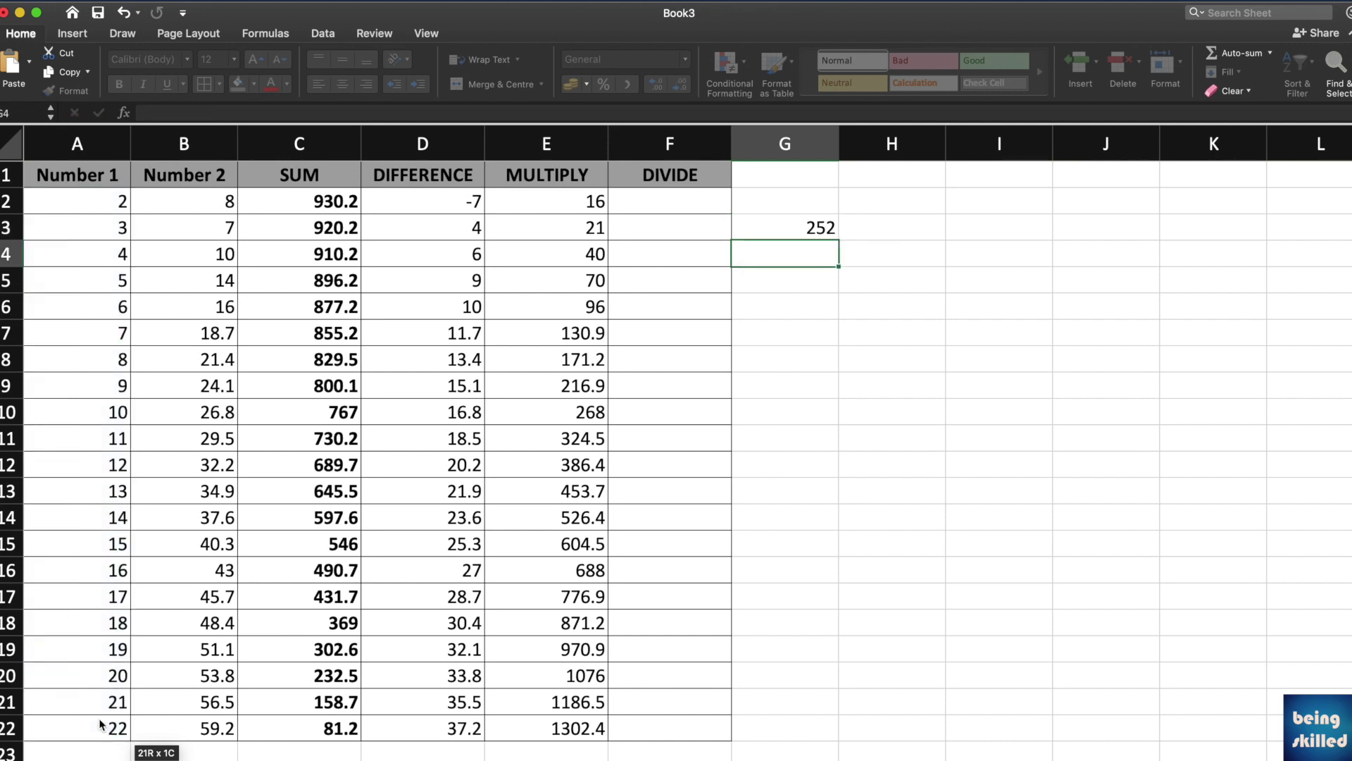
- Replace the formula in G3 with =PRODUCT(A2:A22) to multiply all the Number 1 values
{"action": "left_click", "coordinate": [820, 221]}
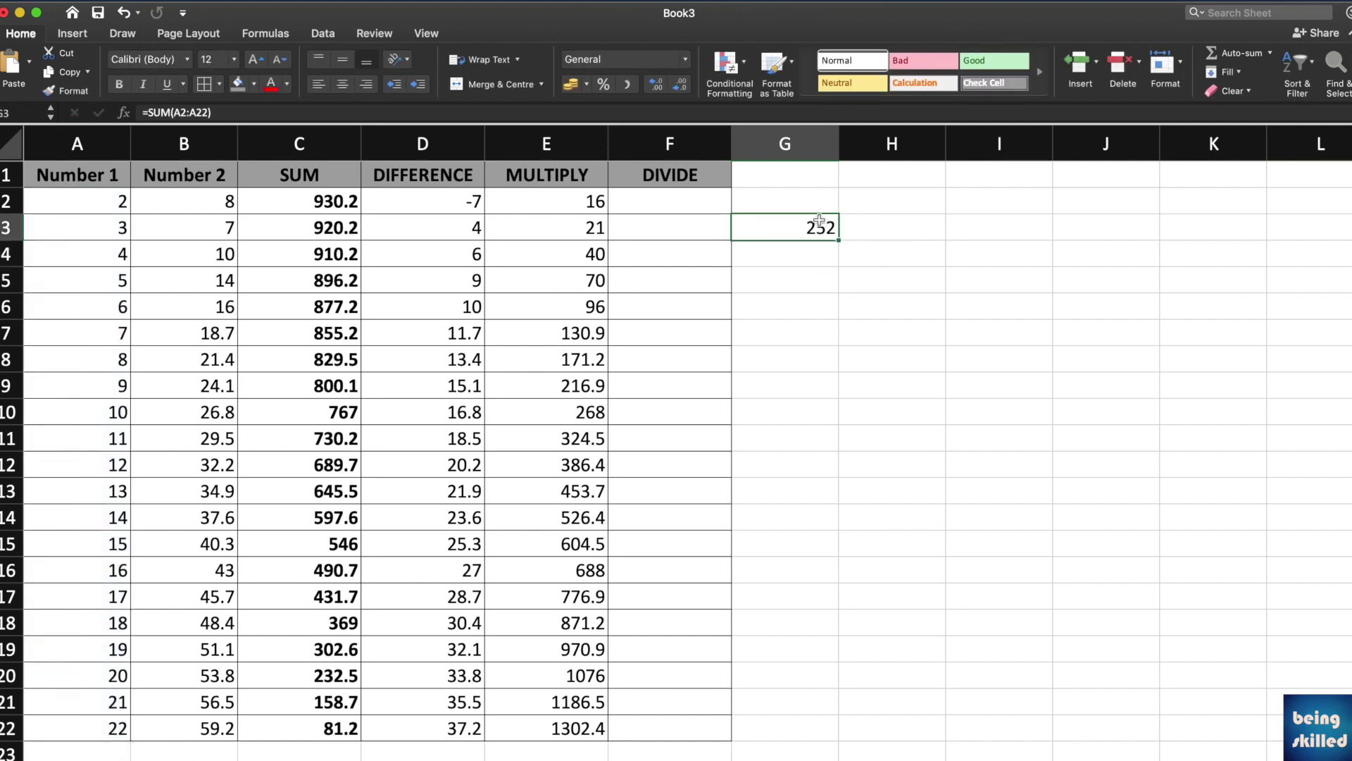
{"action": "type", "text": "=produc"}
{"action": "key", "text": "Tab"}
{"action": "left_click_drag", "start_coordinate": [87, 204], "coordinate": [236, 736]}
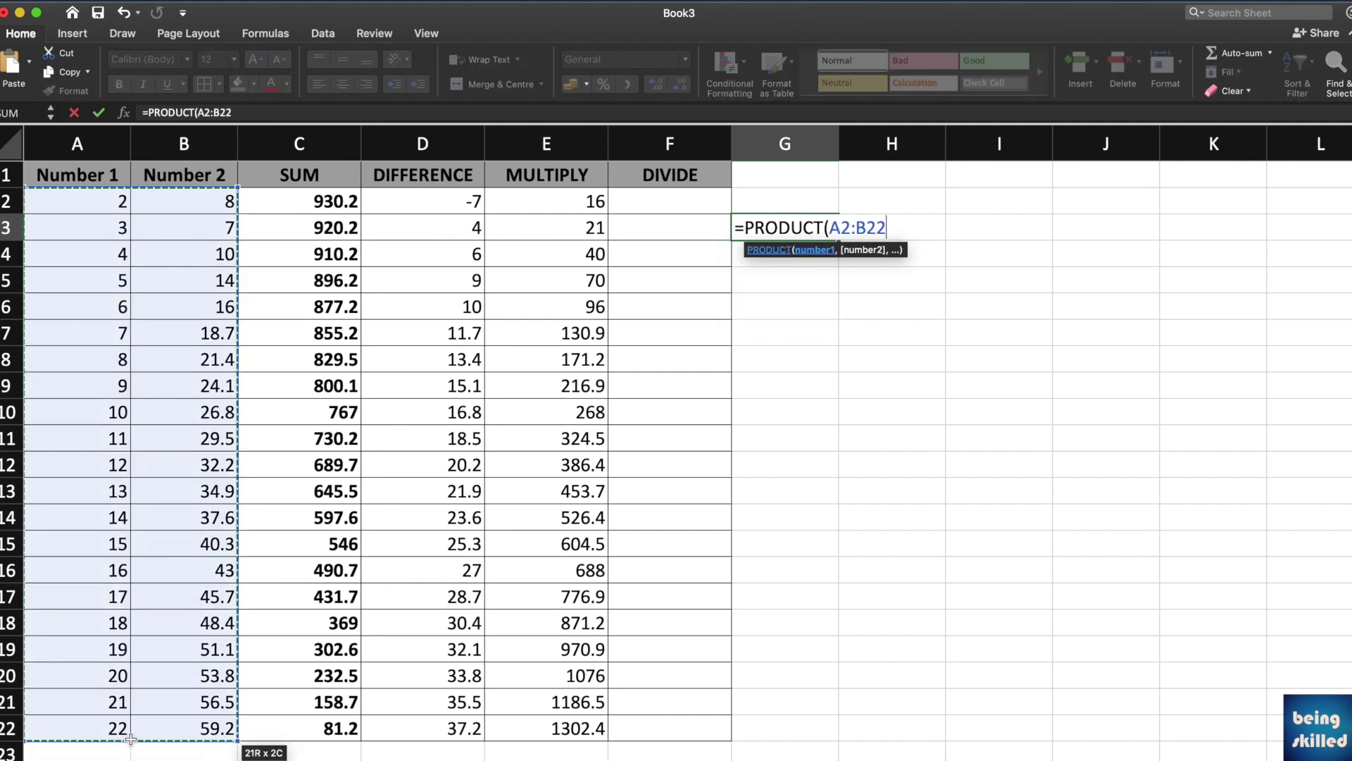
{"action": "left_click_drag", "start_coordinate": [116, 736], "coordinate": [117, 736]}
{"action": "key", "text": "Return"}
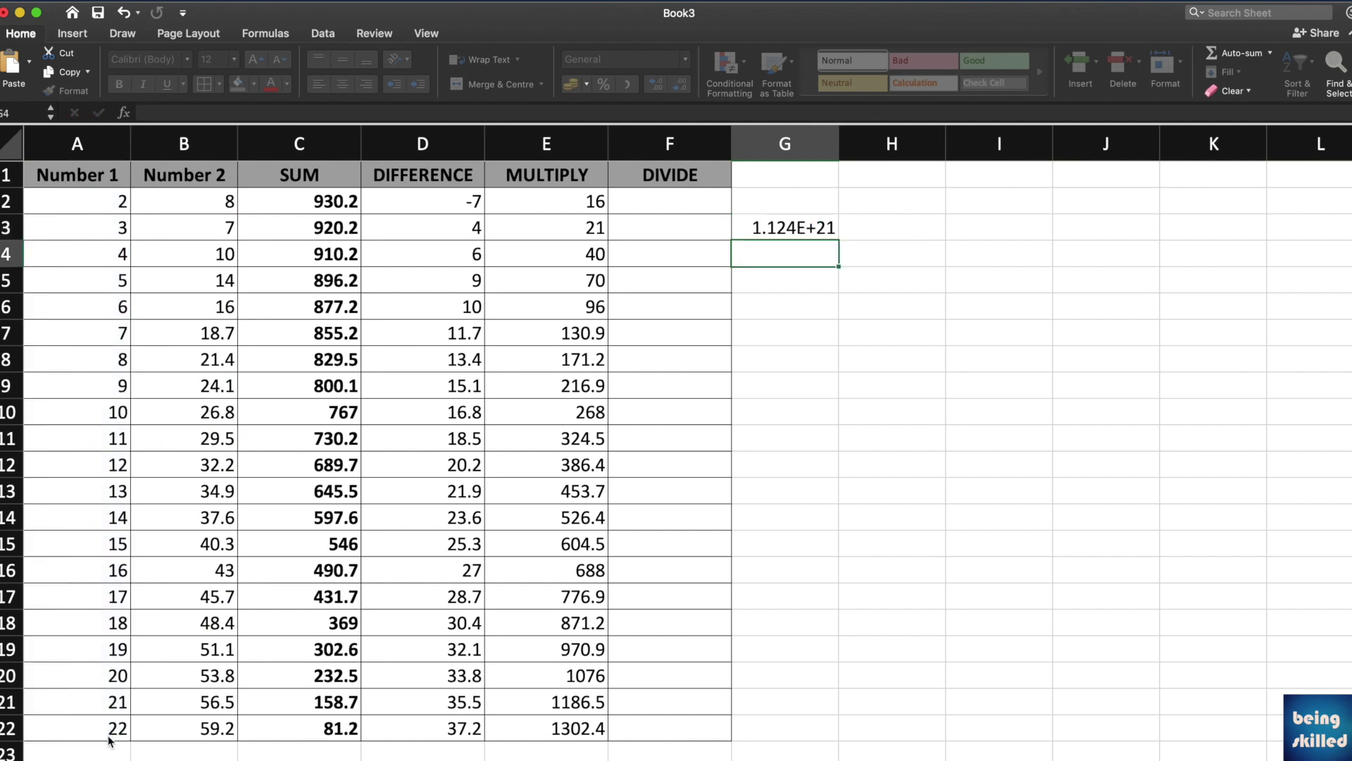
- Inspect the PRODUCT formula in G3 and clear the cell's contents
{"action": "left_click", "coordinate": [798, 225]}
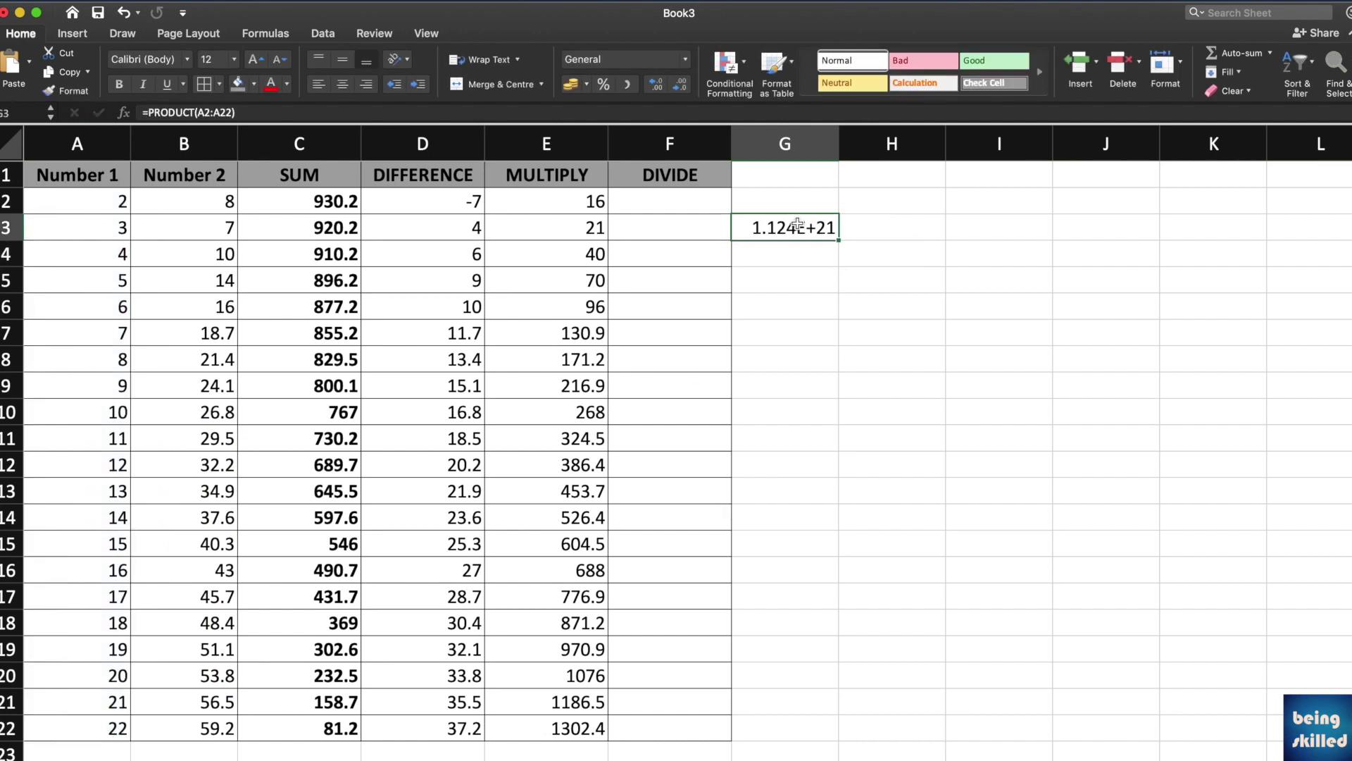
{"action": "double_click", "coordinate": [798, 225]}
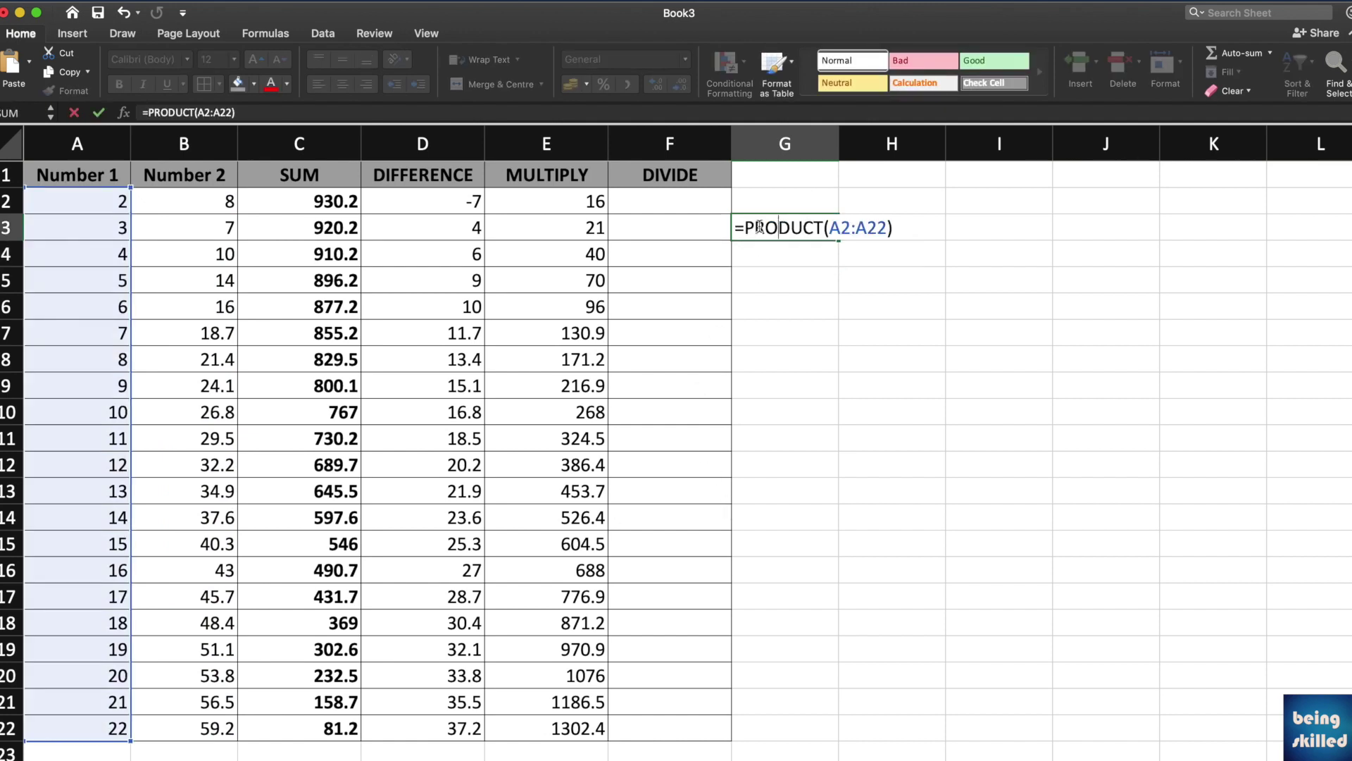
{"action": "left_click", "coordinate": [748, 227]}
{"action": "key", "text": "Return"}
{"action": "key", "text": "Return"}
{"action": "key", "text": "Escape"}
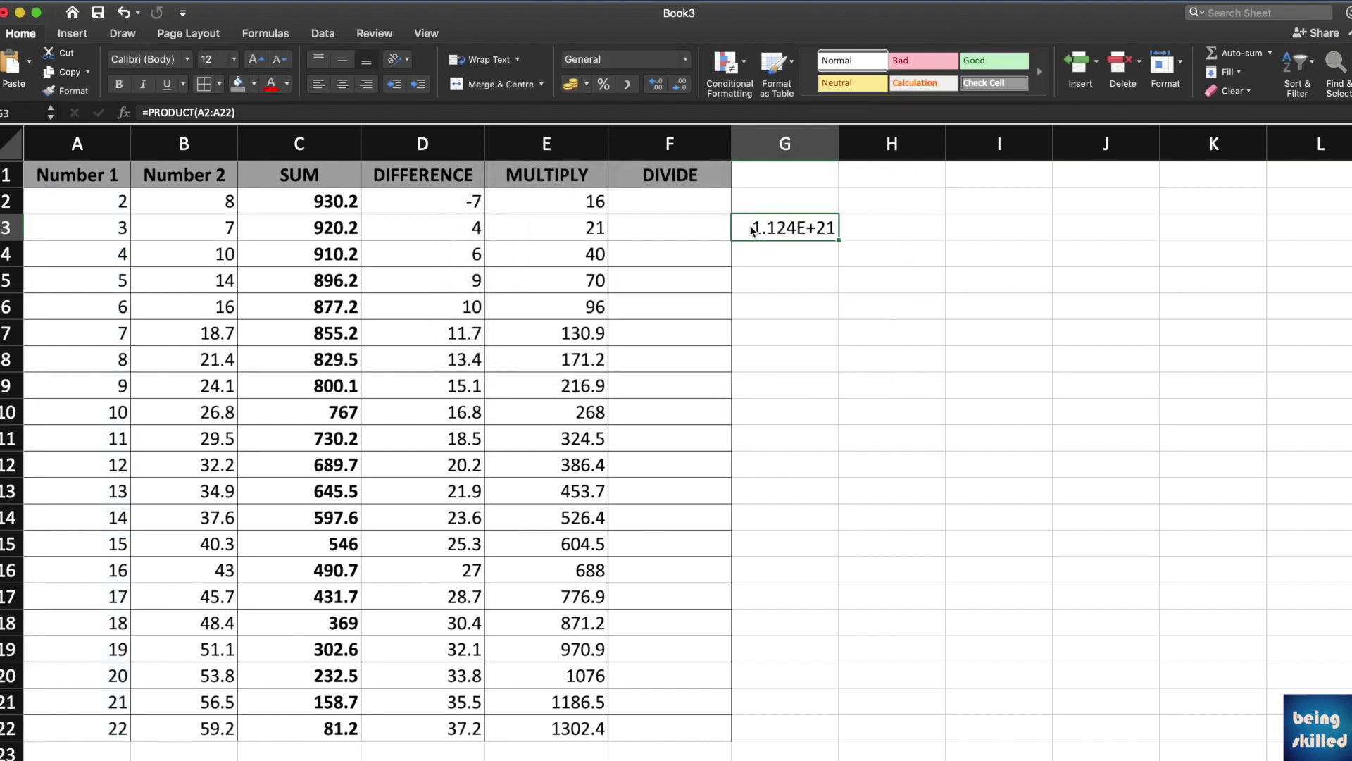
{"action": "key", "text": "Delete"}
{"action": "key", "text": "Left"}
{"action": "key", "text": "Left"}
{"action": "key", "text": "Up"}
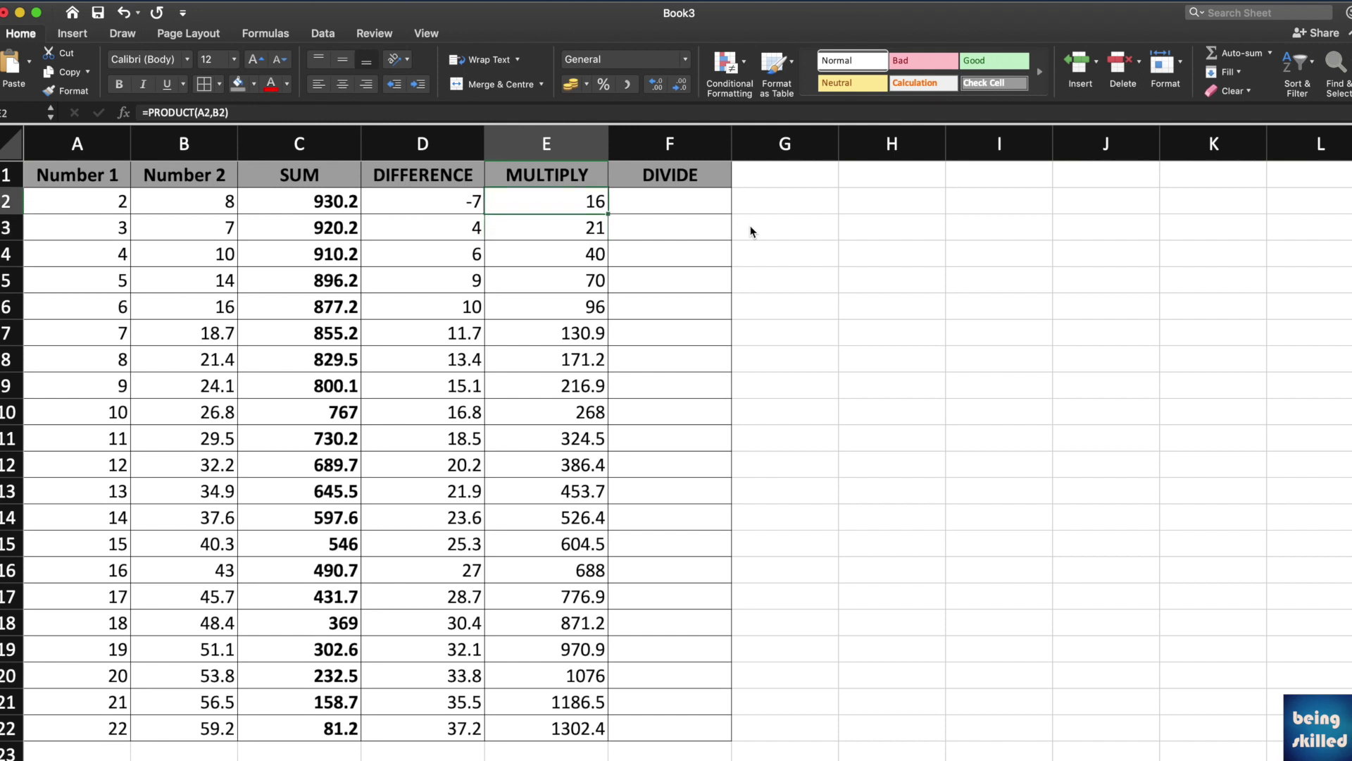
- Enter the formula =PRODUCT(A2:A15) in the empty cell G3
{"action": "left_click", "coordinate": [750, 225]}
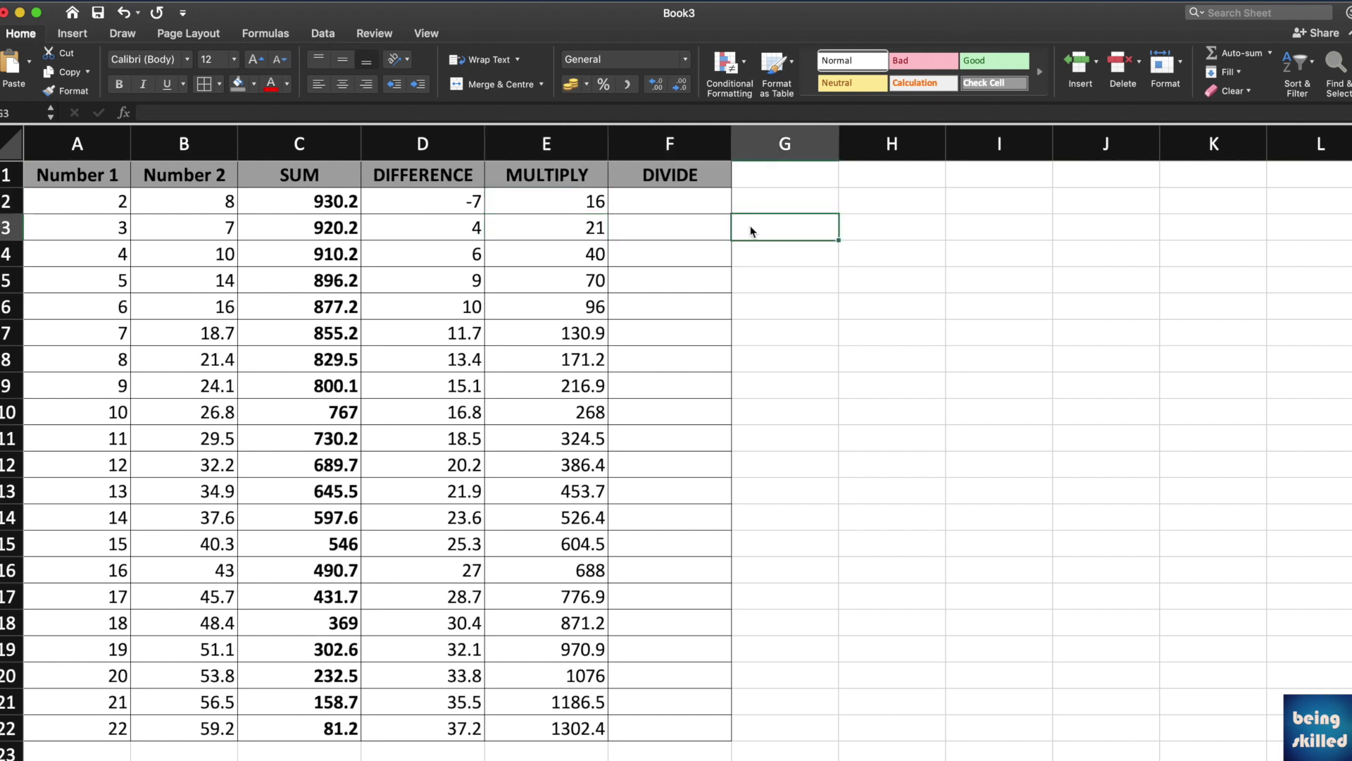
{"action": "type", "text": "=produc"}
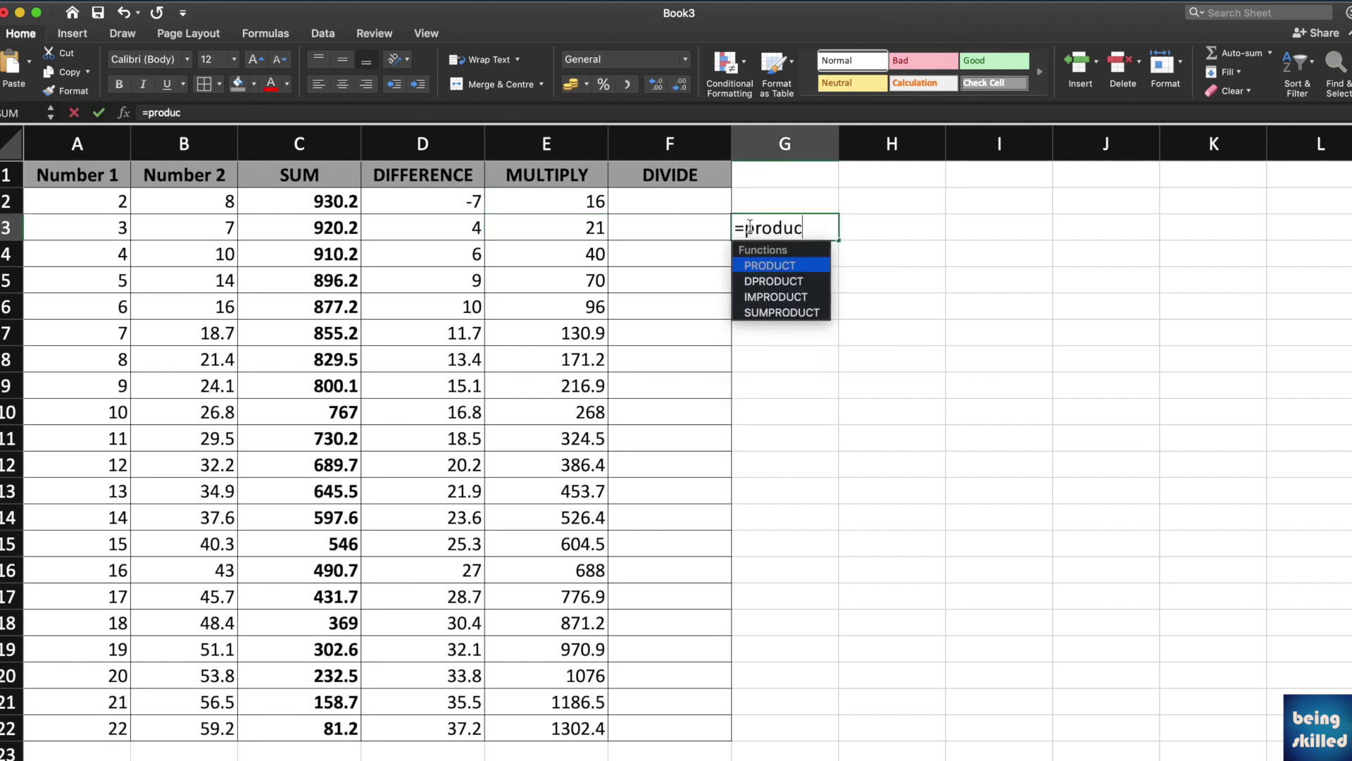
{"action": "key", "text": "Tab"}
{"action": "left_click_drag", "start_coordinate": [121, 204], "coordinate": [120, 555]}
{"action": "key", "text": "Return"}
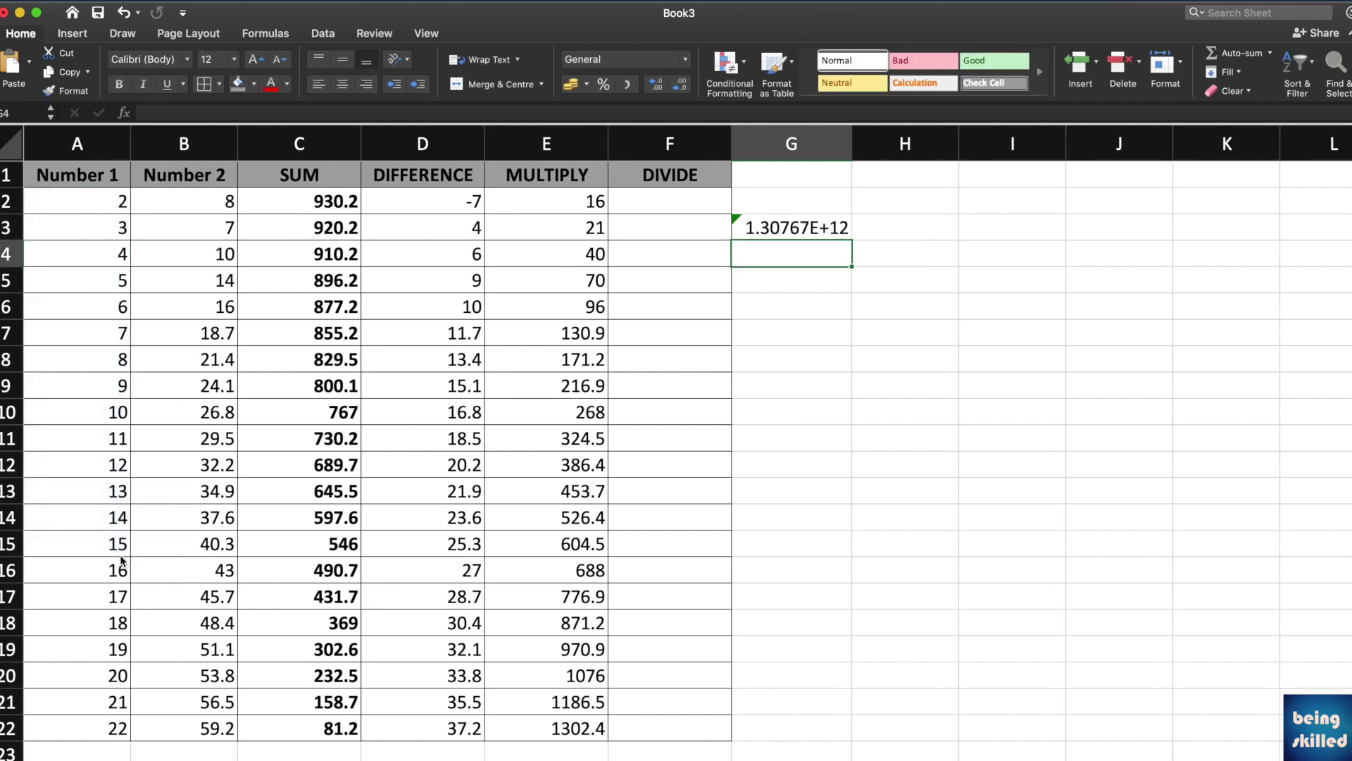
- Replace the formula in G3 with =PRODUCT(A2:A11) to multiply the first ten Number 1 values
{"action": "key", "text": "Up"}
{"action": "type", "text": "=prod"}
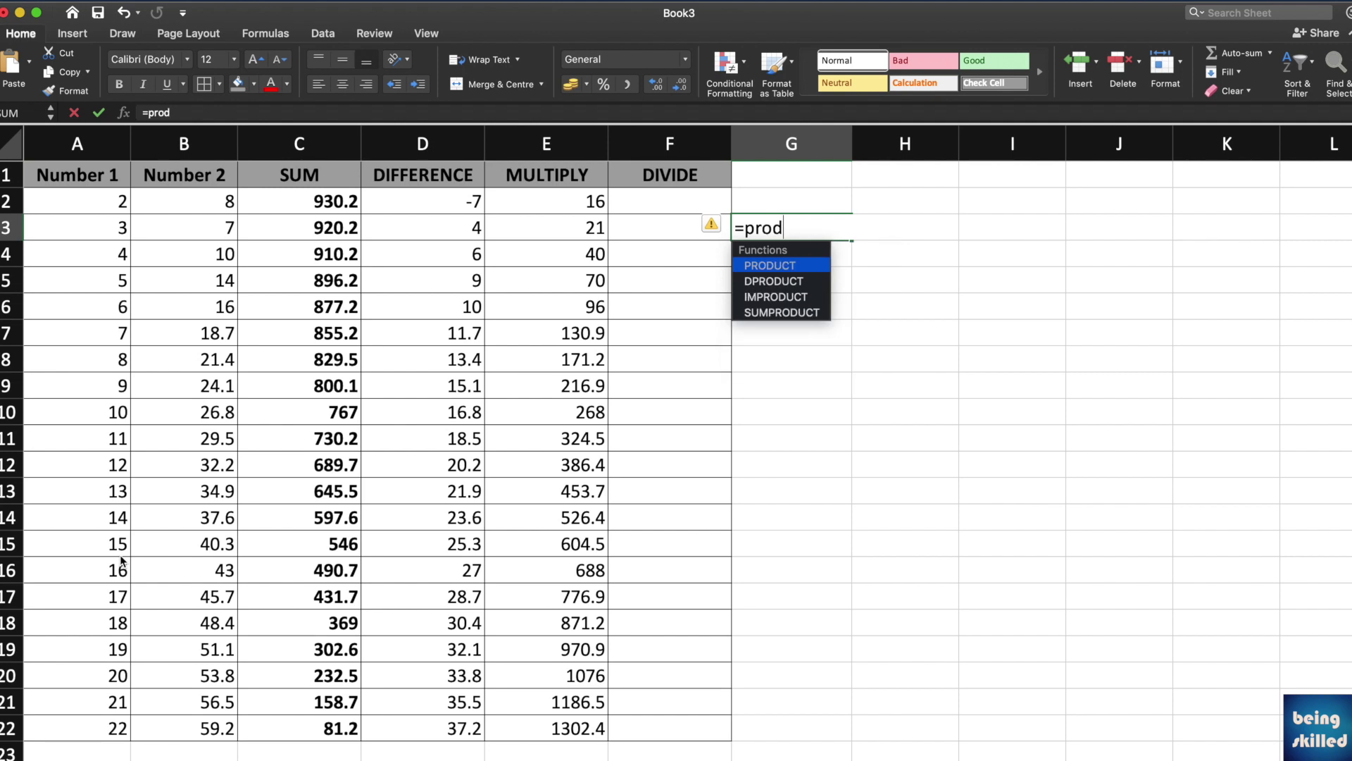
{"action": "key", "text": "Tab"}
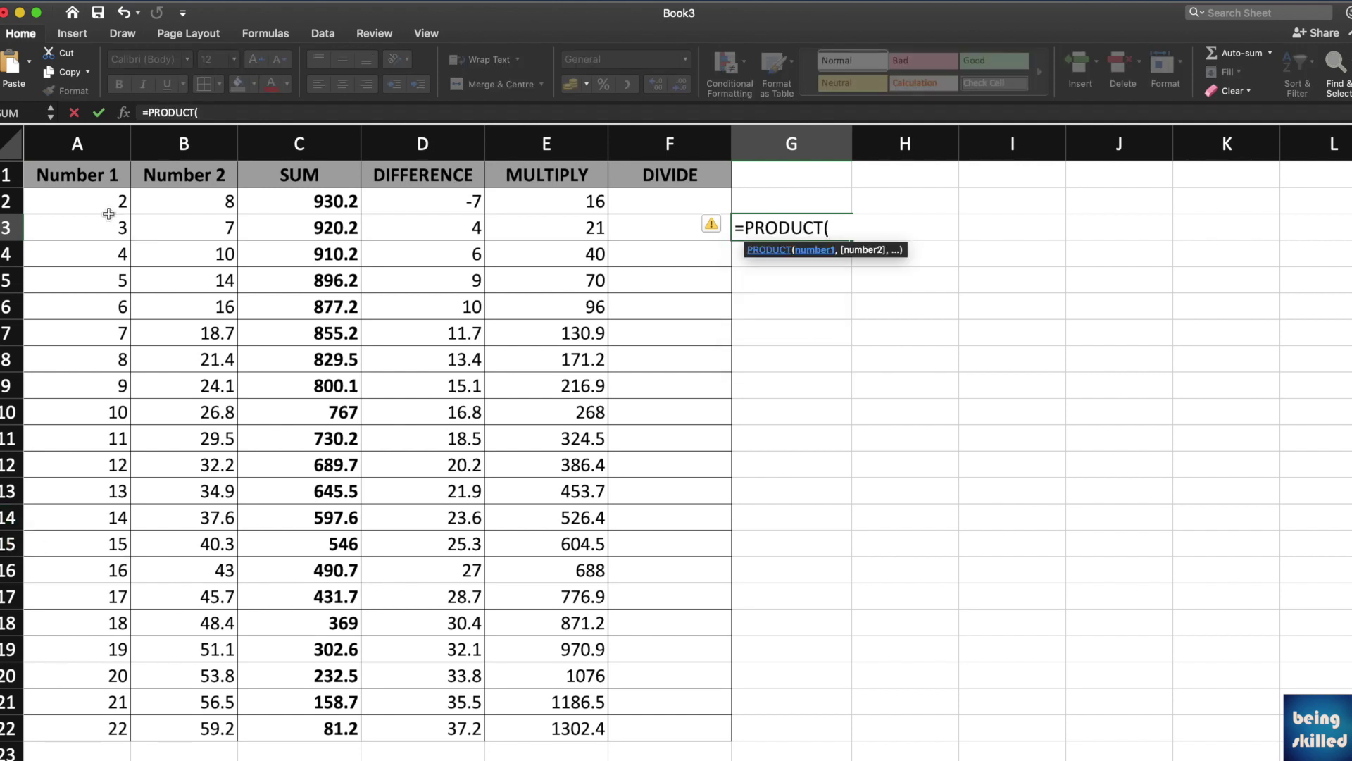
{"action": "left_click_drag", "start_coordinate": [113, 206], "coordinate": [114, 448]}
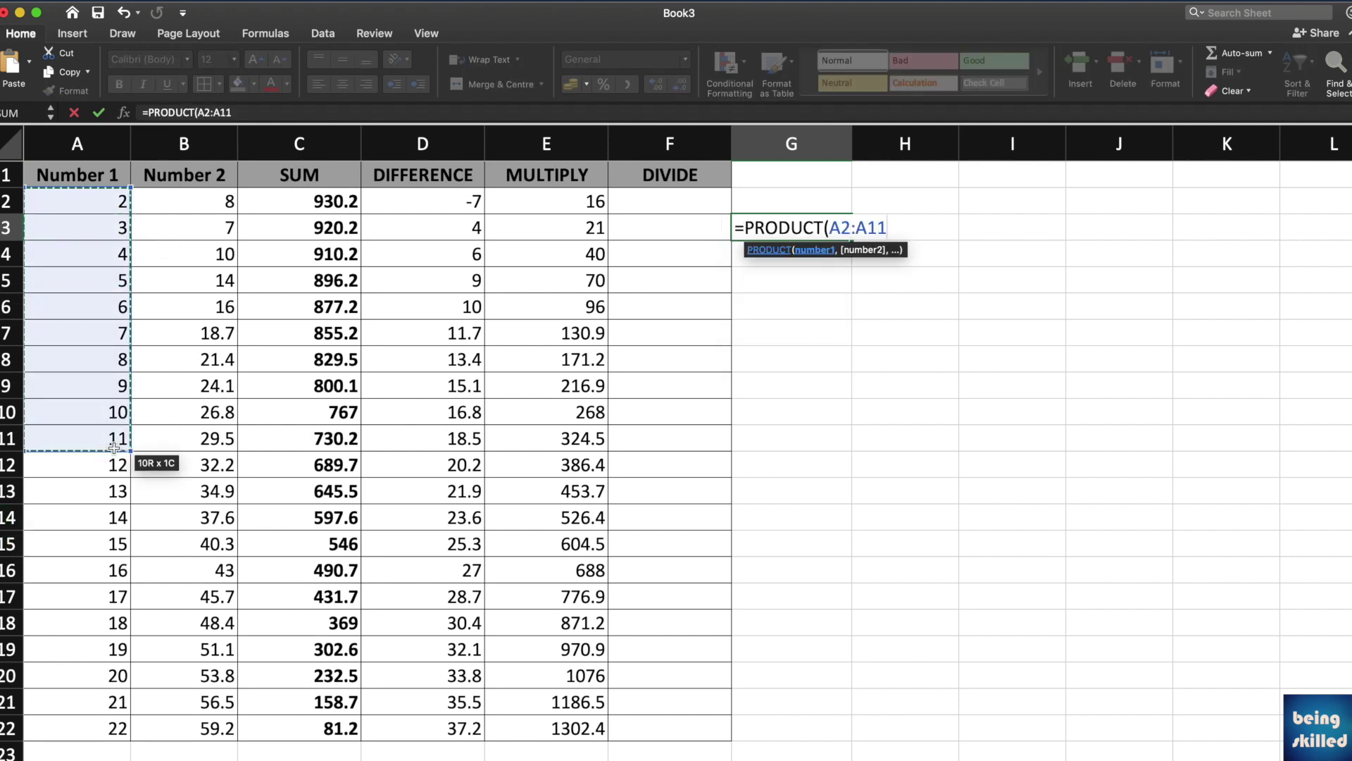
{"action": "type", "text": ")"}
{"action": "key", "text": "Return"}
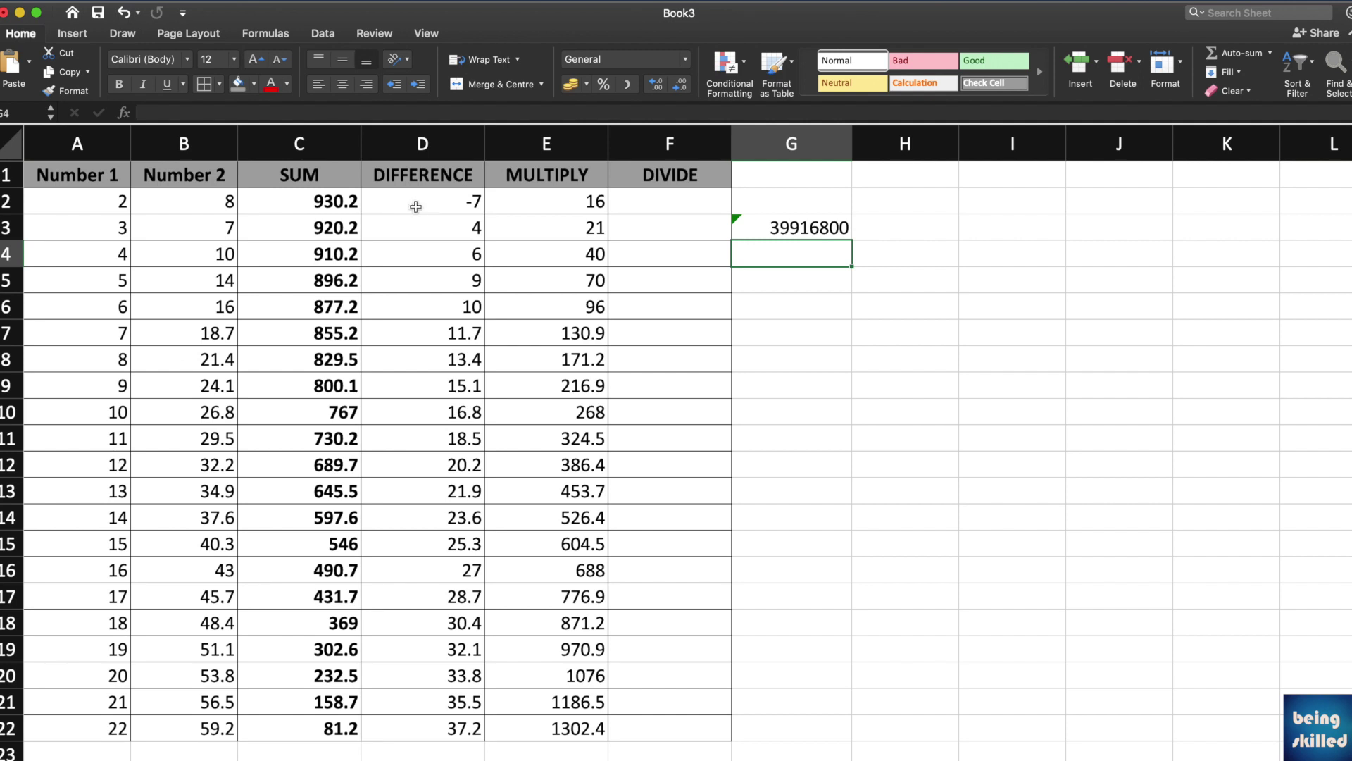
{"action": "left_click", "coordinate": [776, 236]}
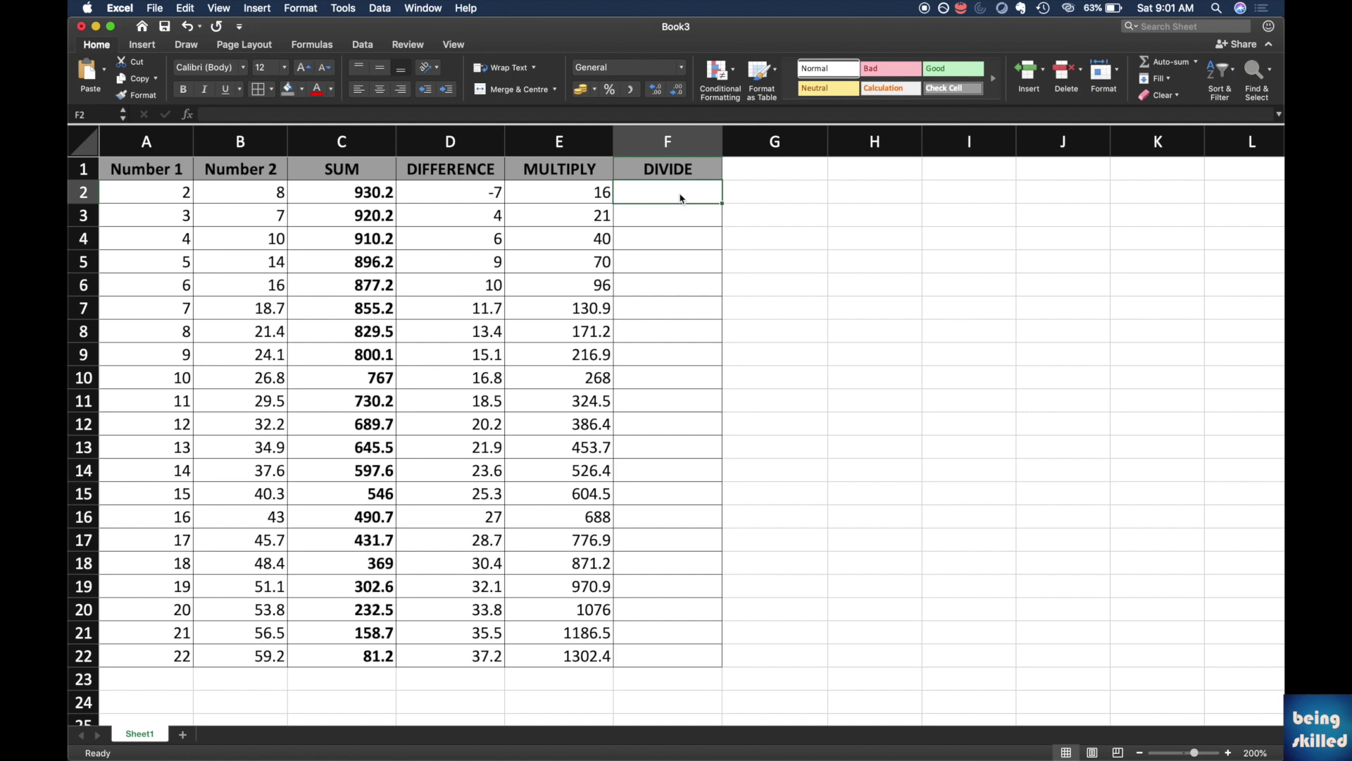
- Enter the formula =B2/A2 in F2, the first cell under DIVIDE
{"action": "type", "text": "="}
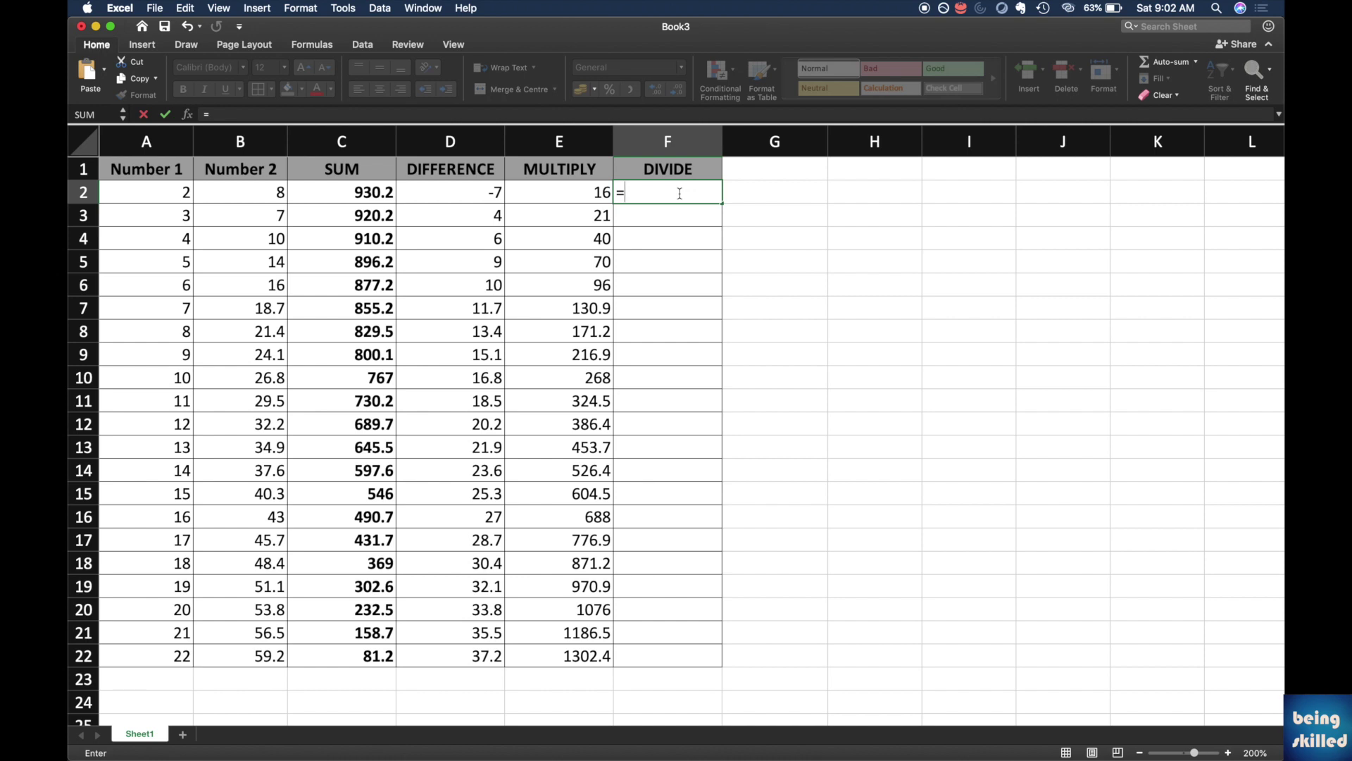
{"action": "key", "text": "Left"}
{"action": "key", "text": "Left"}
{"action": "key", "text": "Left"}
{"action": "key", "text": "Left"}
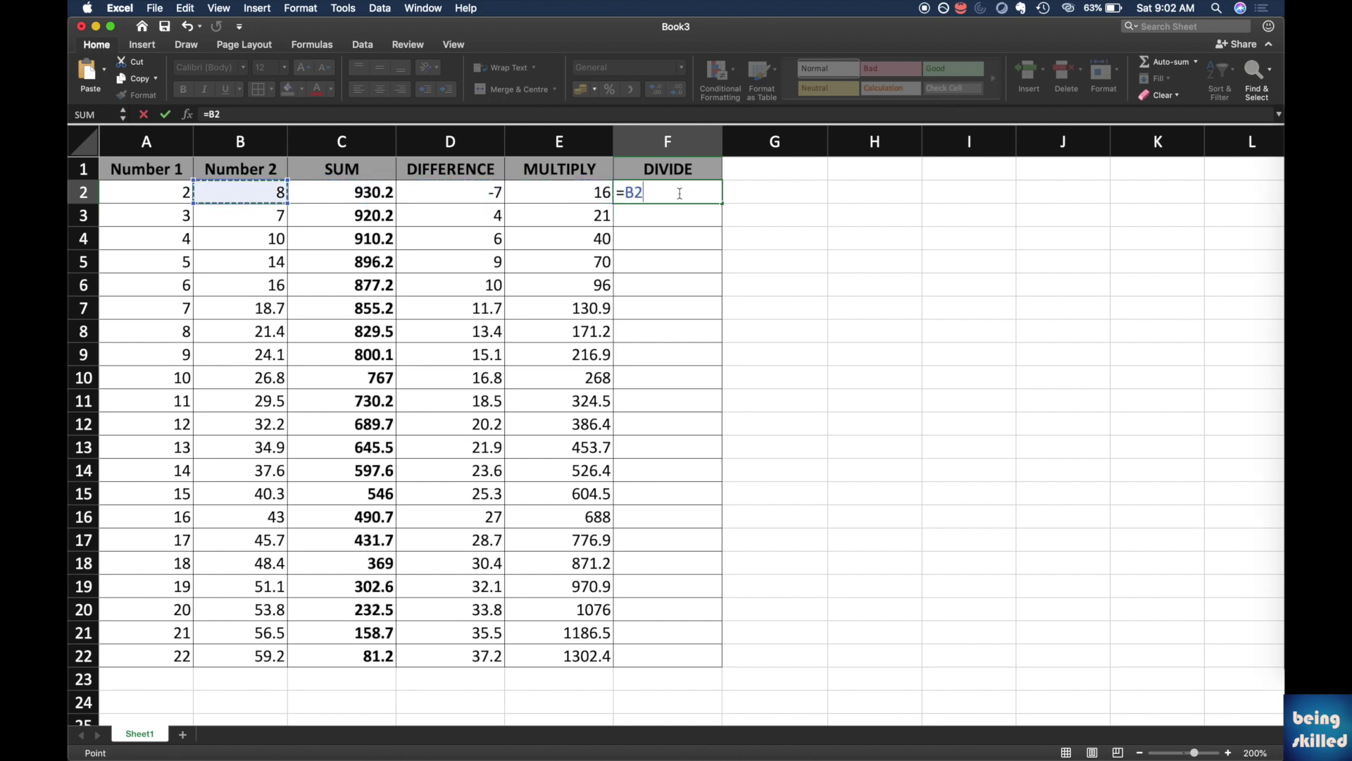
{"action": "type", "text": "/"}
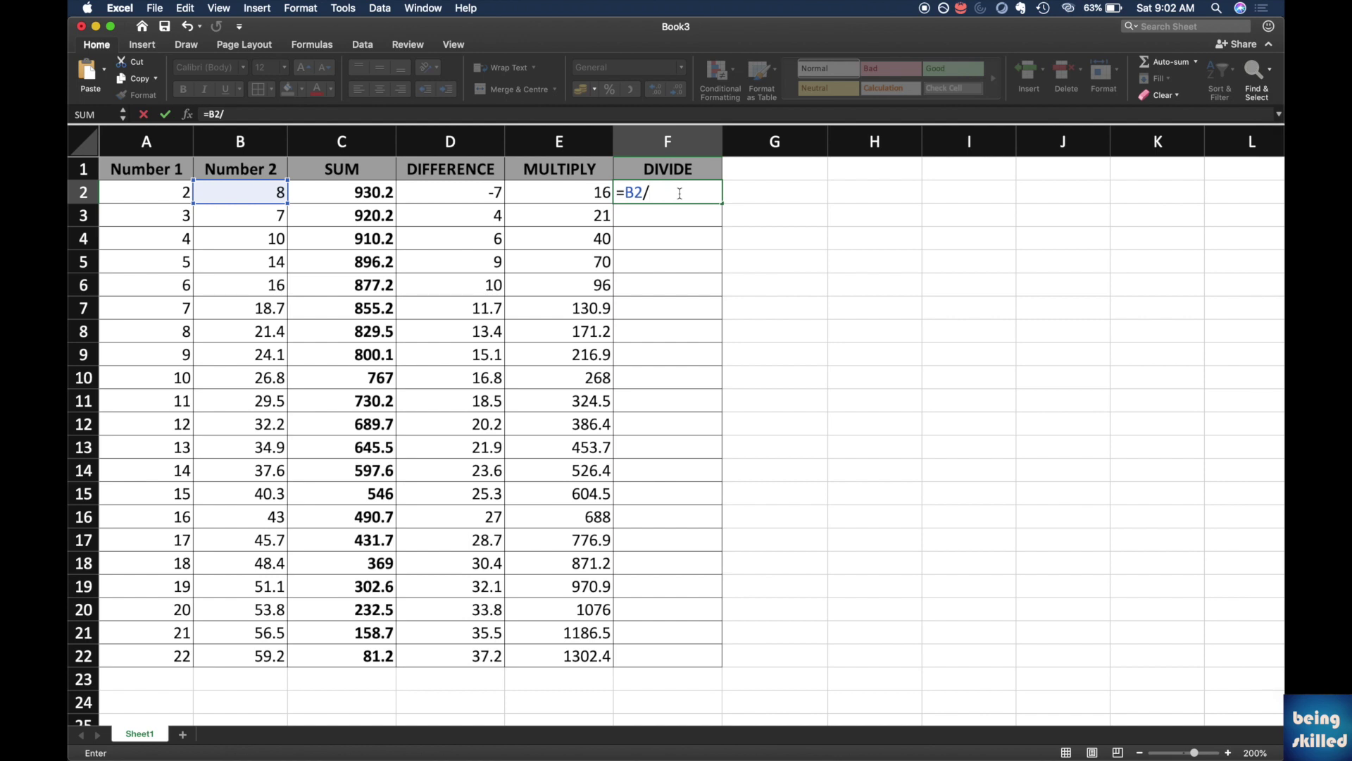
{"action": "key", "text": "Left"}
{"action": "key", "text": "Left"}
{"action": "key", "text": "Left"}
{"action": "key", "text": "Left"}
{"action": "key", "text": "Left"}
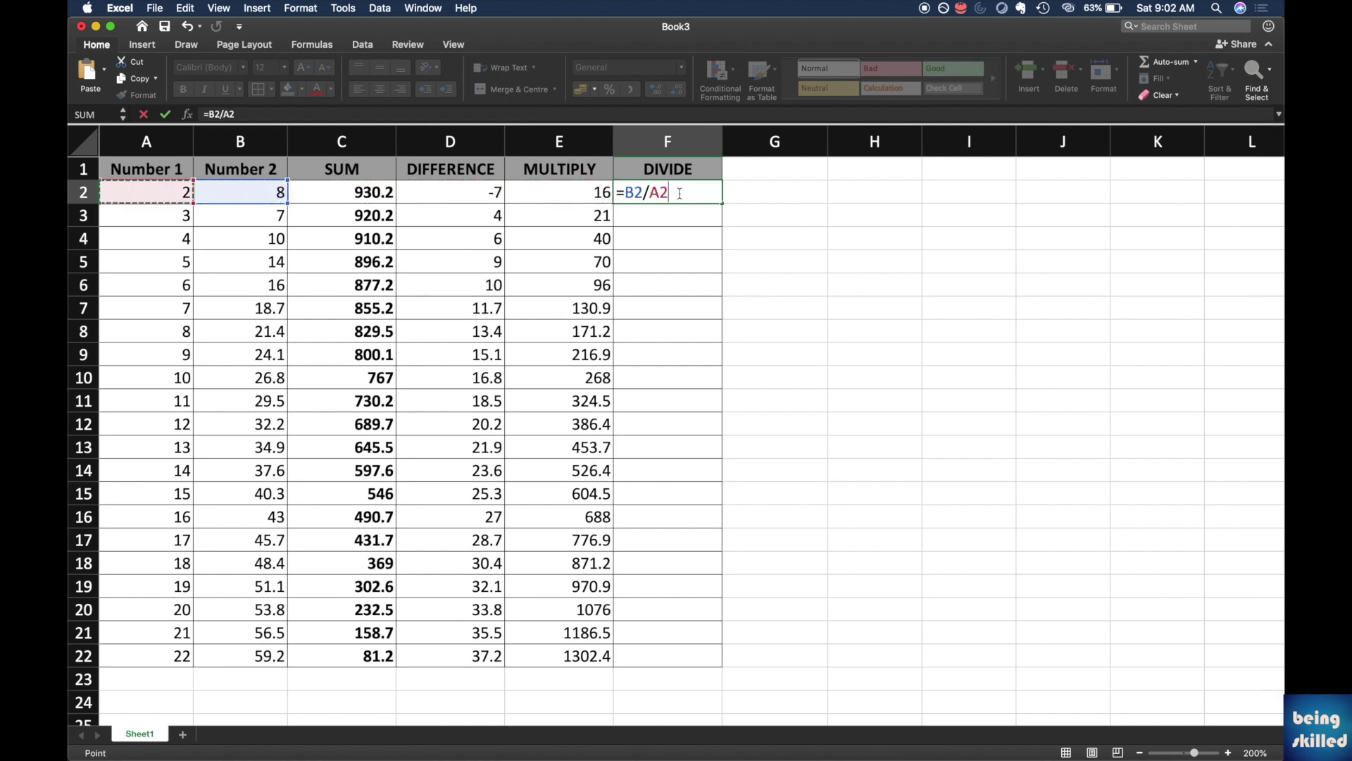
{"action": "key", "text": "Return"}
- Fill the division formula from F2 down to F22 and return to F2
{"action": "left_click", "coordinate": [681, 198]}
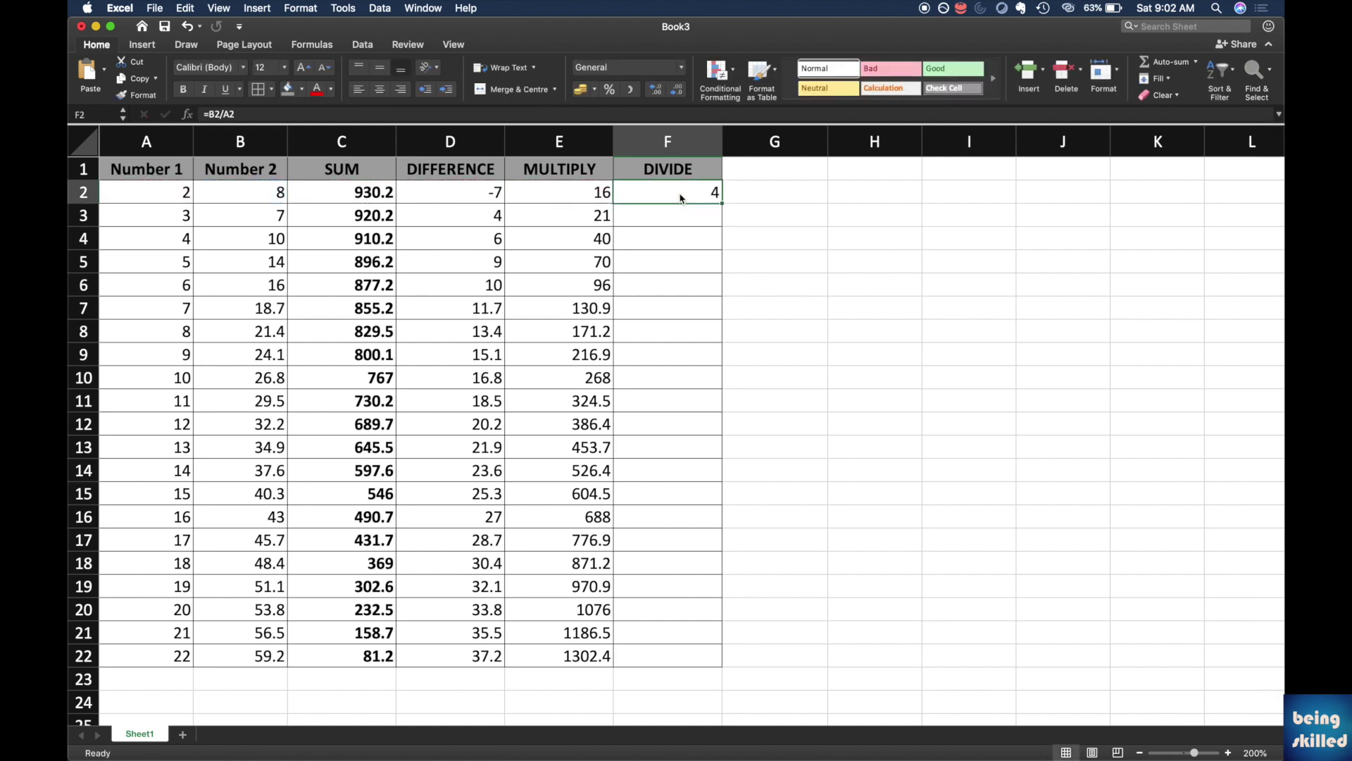
{"action": "left_click_drag", "start_coordinate": [722, 204], "coordinate": [726, 665]}
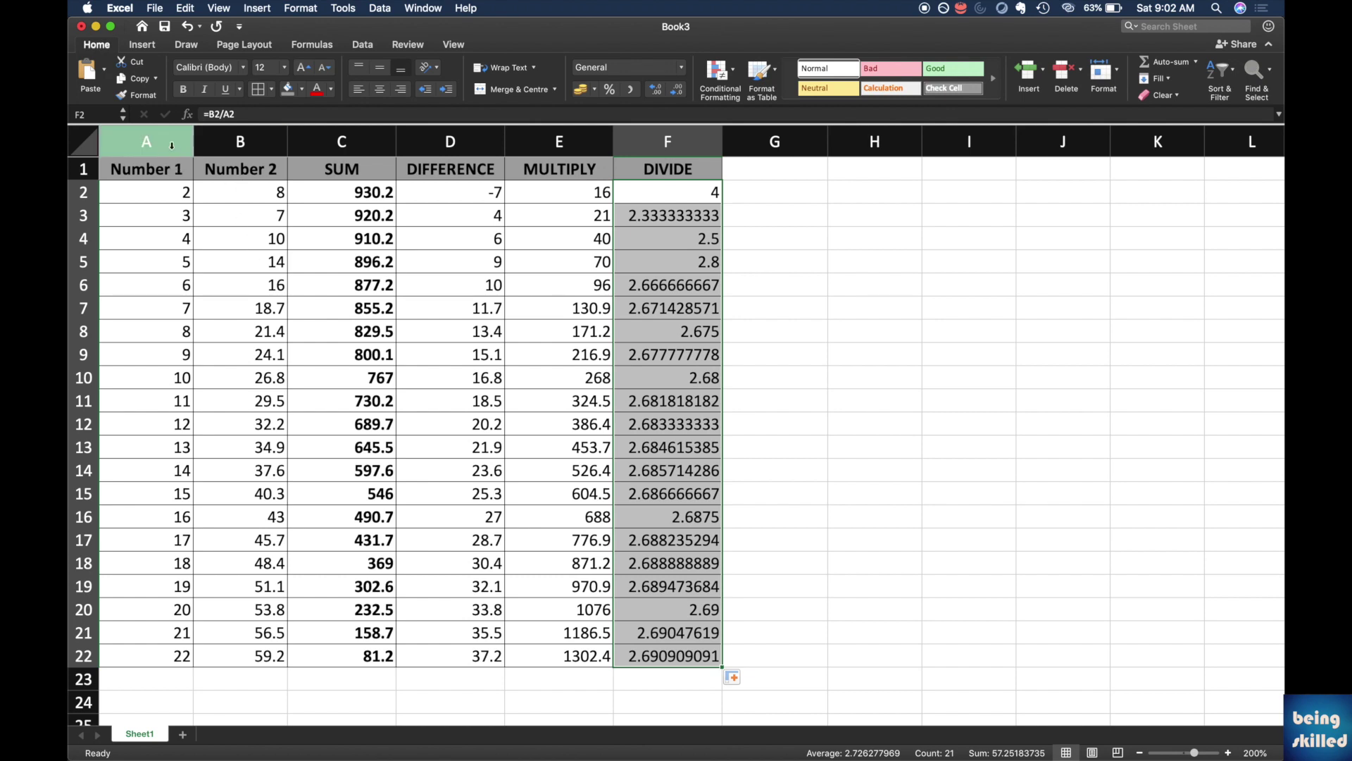
{"action": "left_click", "coordinate": [715, 269]}
{"action": "key", "text": "Up"}
{"action": "key", "text": "Up"}
{"action": "key", "text": "Up"}
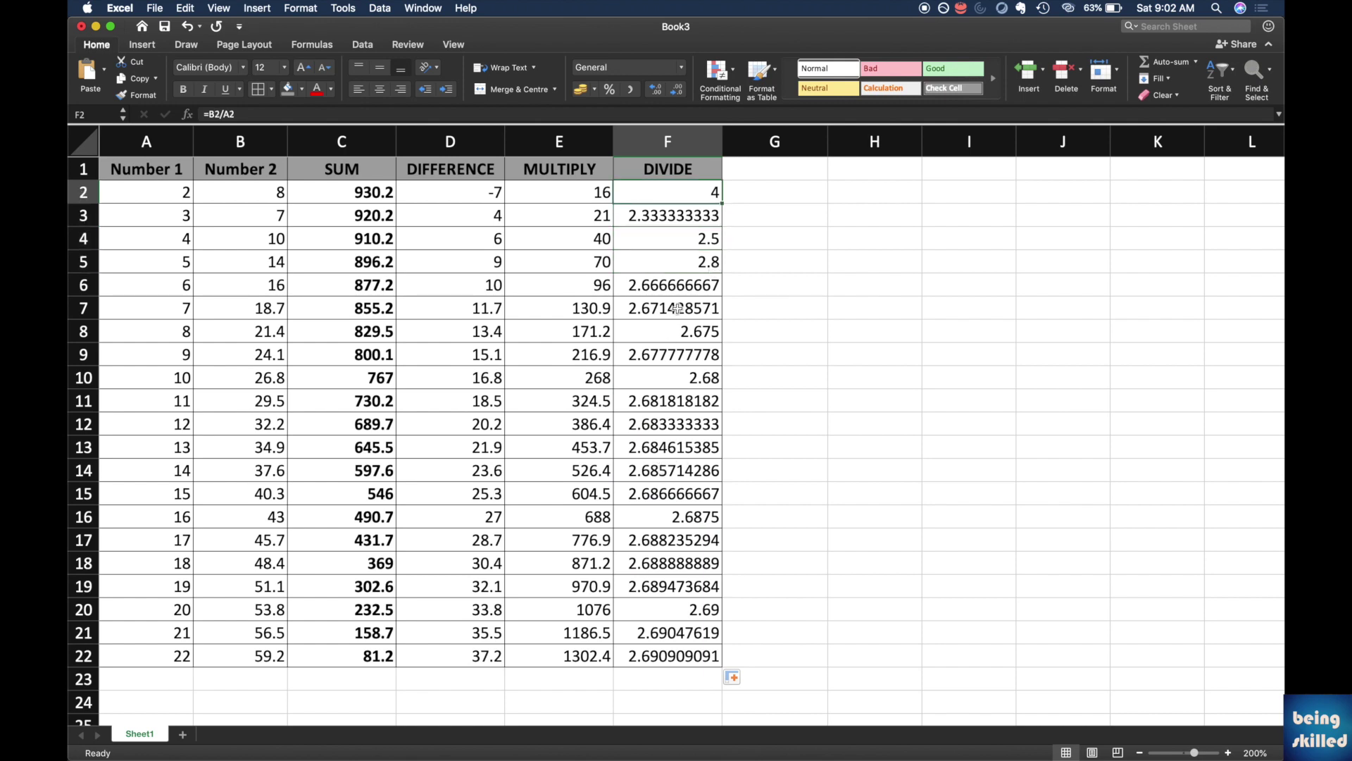
- Format the DIVIDE values in F2:F22 to display two decimal places
{"action": "left_click", "coordinate": [694, 143]}
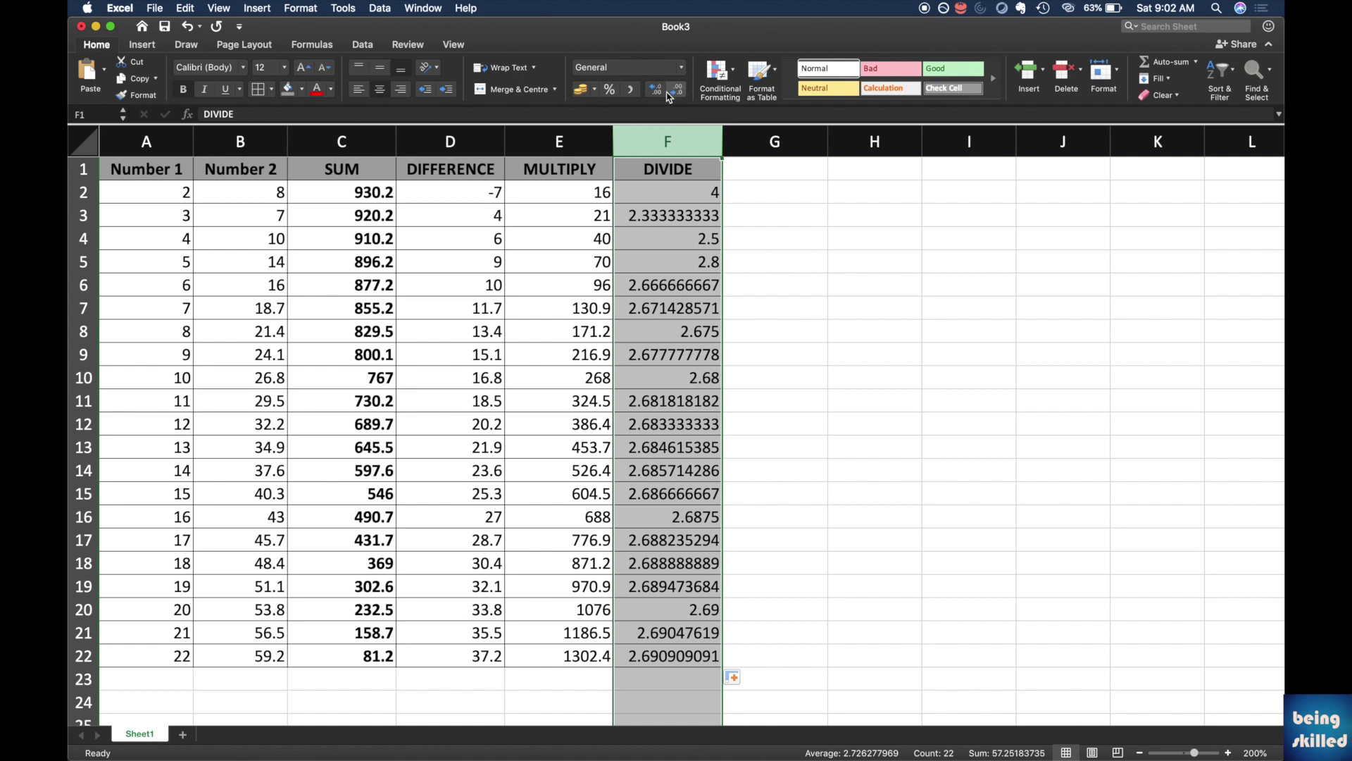
{"action": "left_click", "coordinate": [694, 191]}
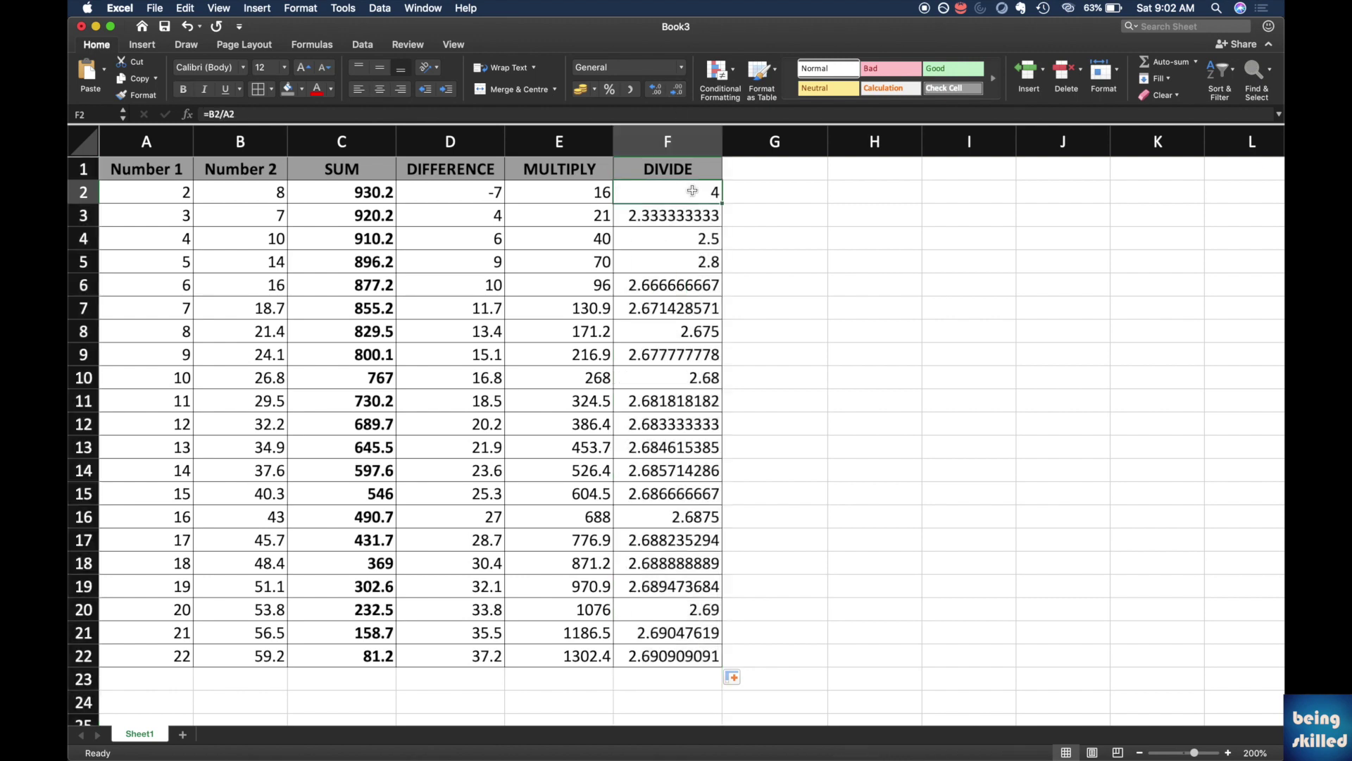
{"action": "key", "text": "shift+super+Down"}
{"action": "left_click", "coordinate": [678, 92]}
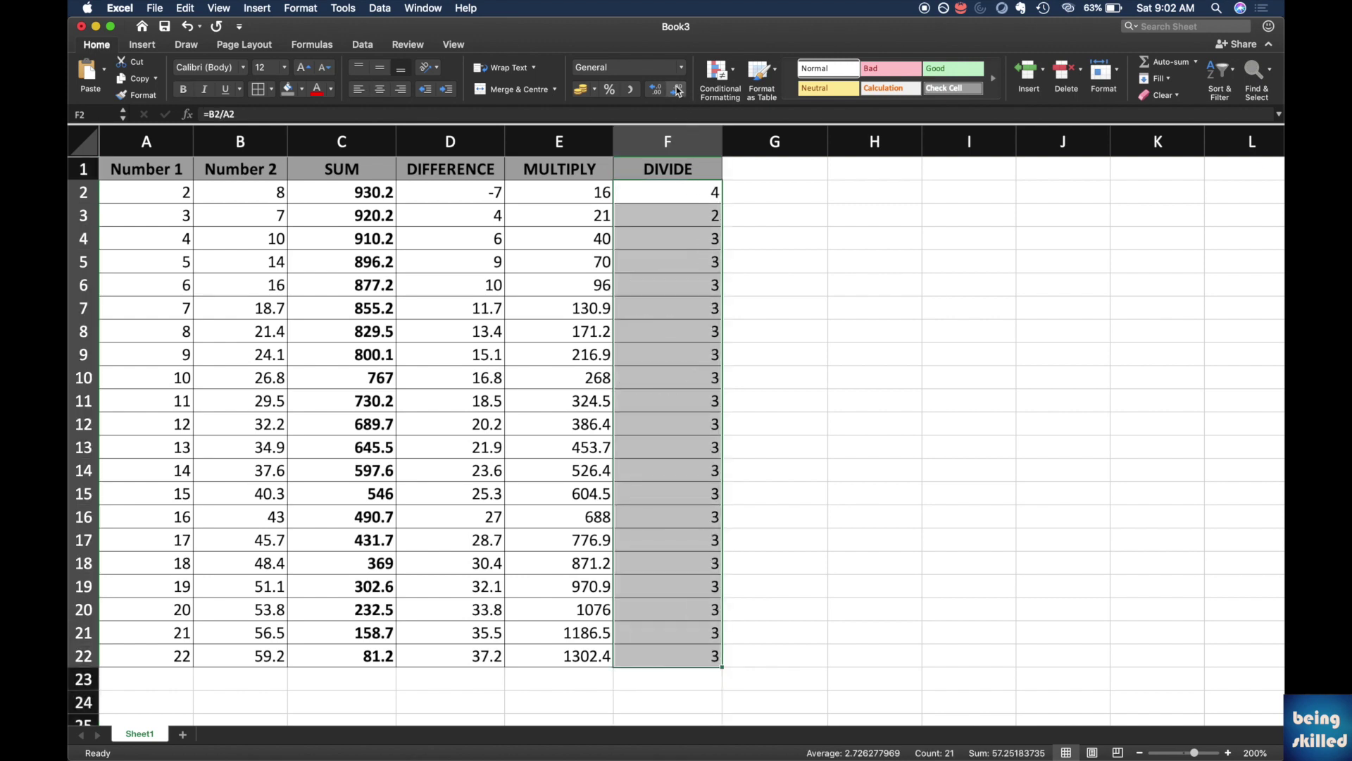
{"action": "left_click", "coordinate": [655, 90]}
{"action": "left_click", "coordinate": [655, 91]}
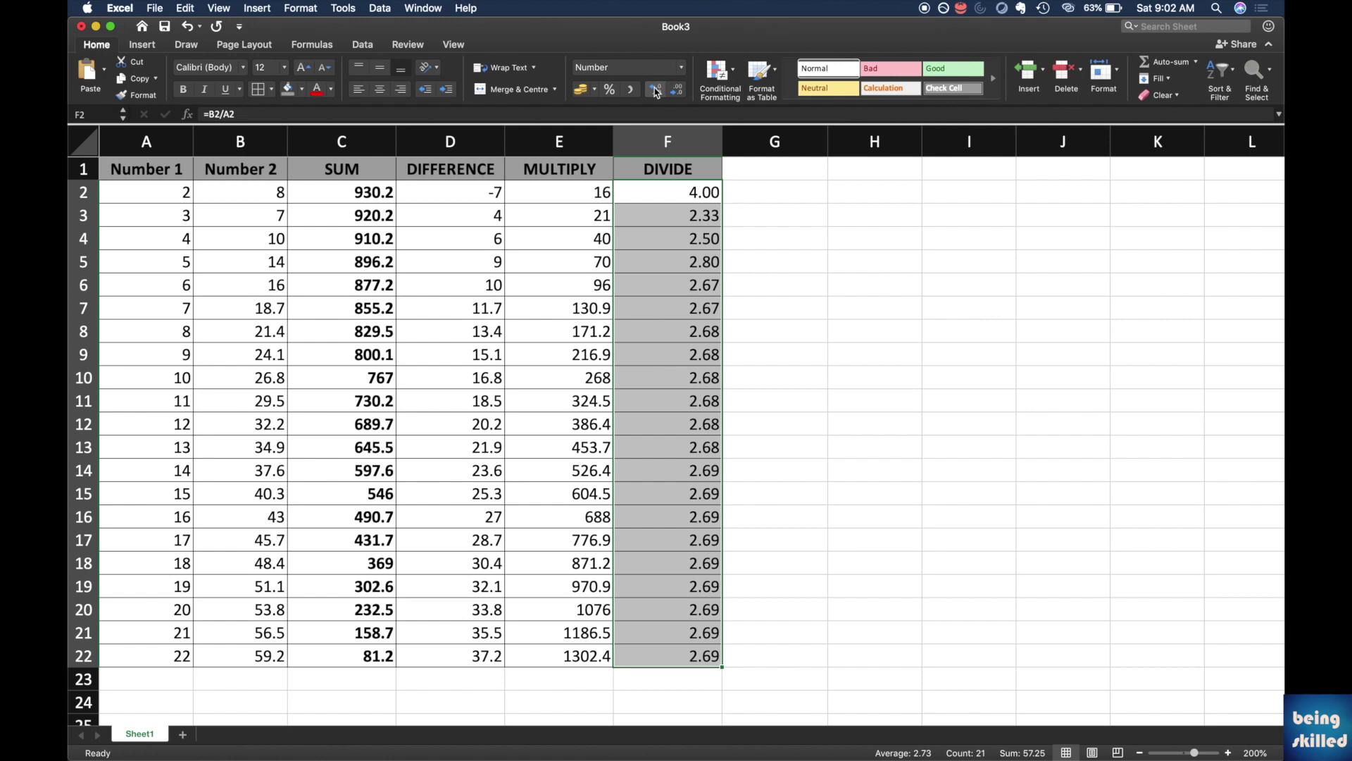
- Reselect the DIVIDE values from F2 through F22, starting at F2
{"action": "key", "text": "Up"}
{"action": "key", "text": "Down"}
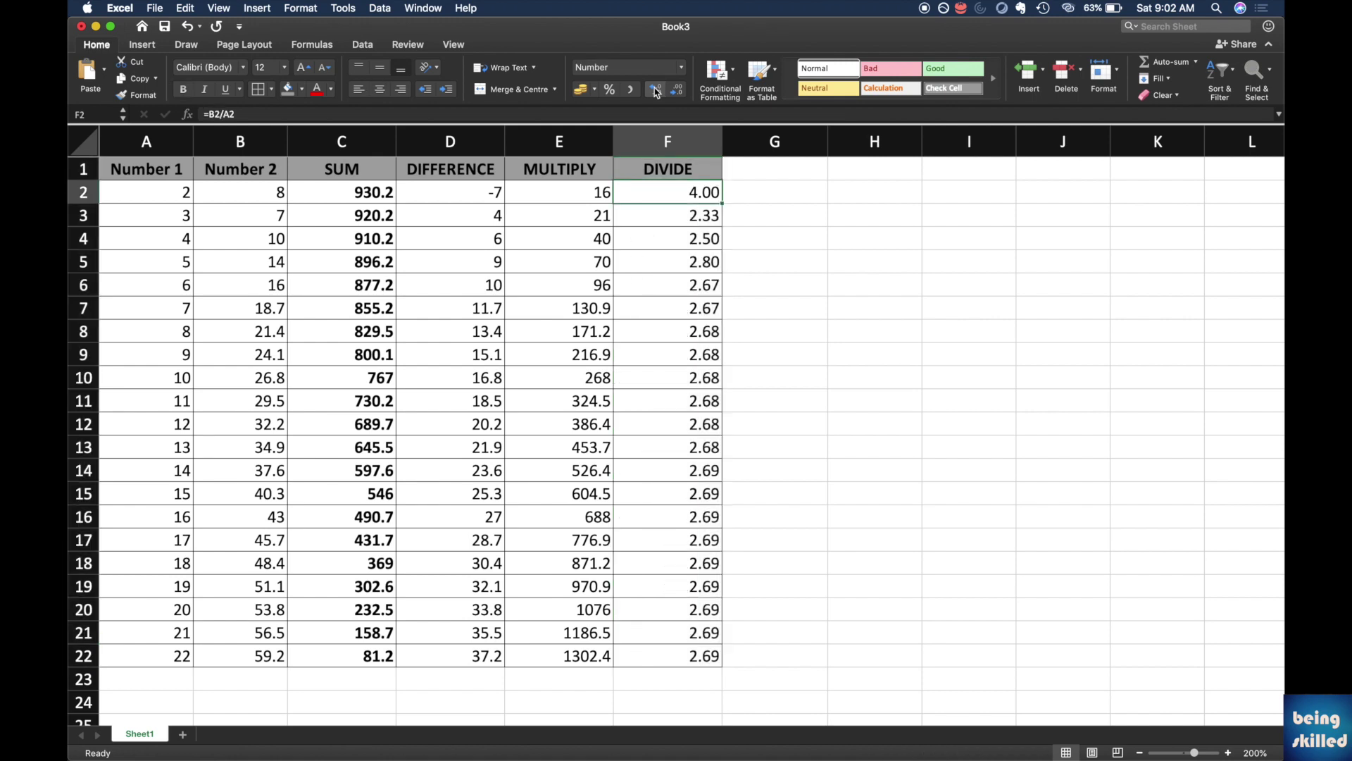
{"action": "key", "text": "ctrl+shift+Down"}
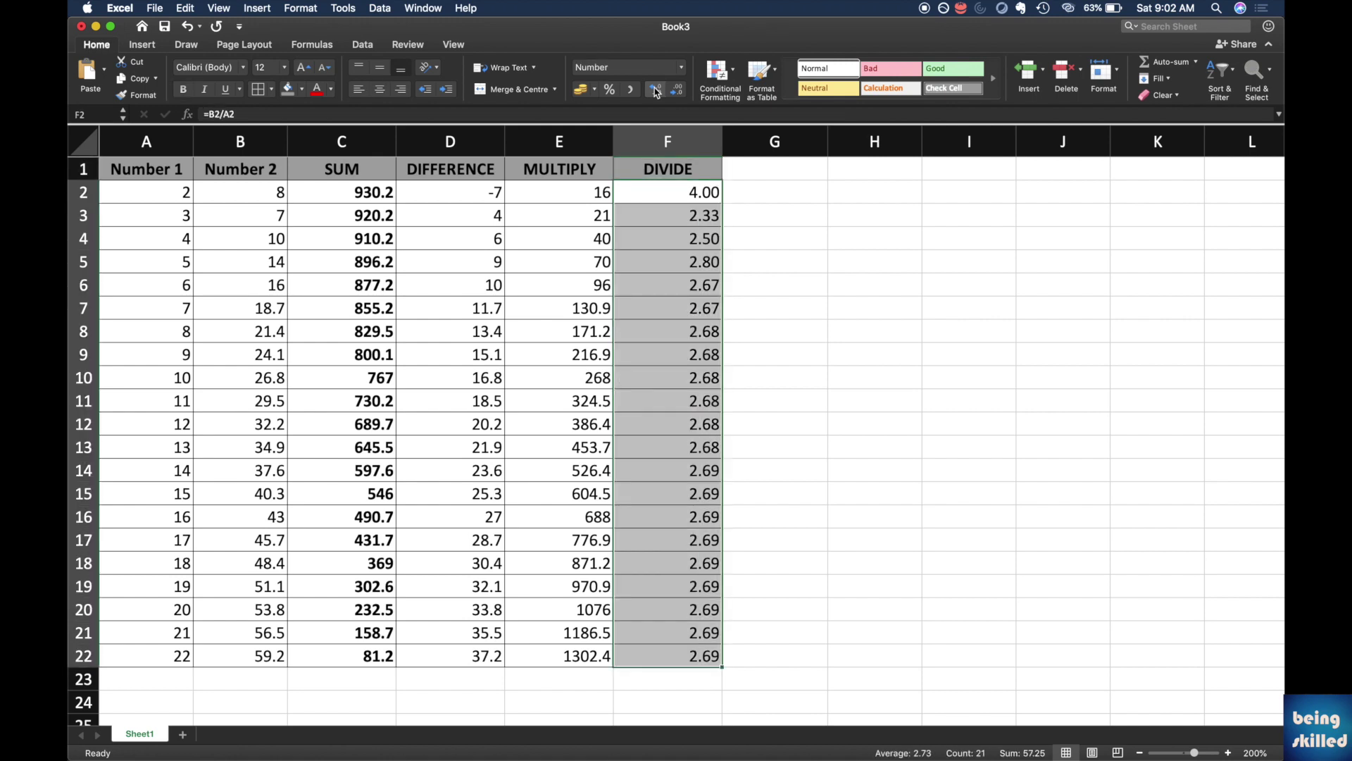